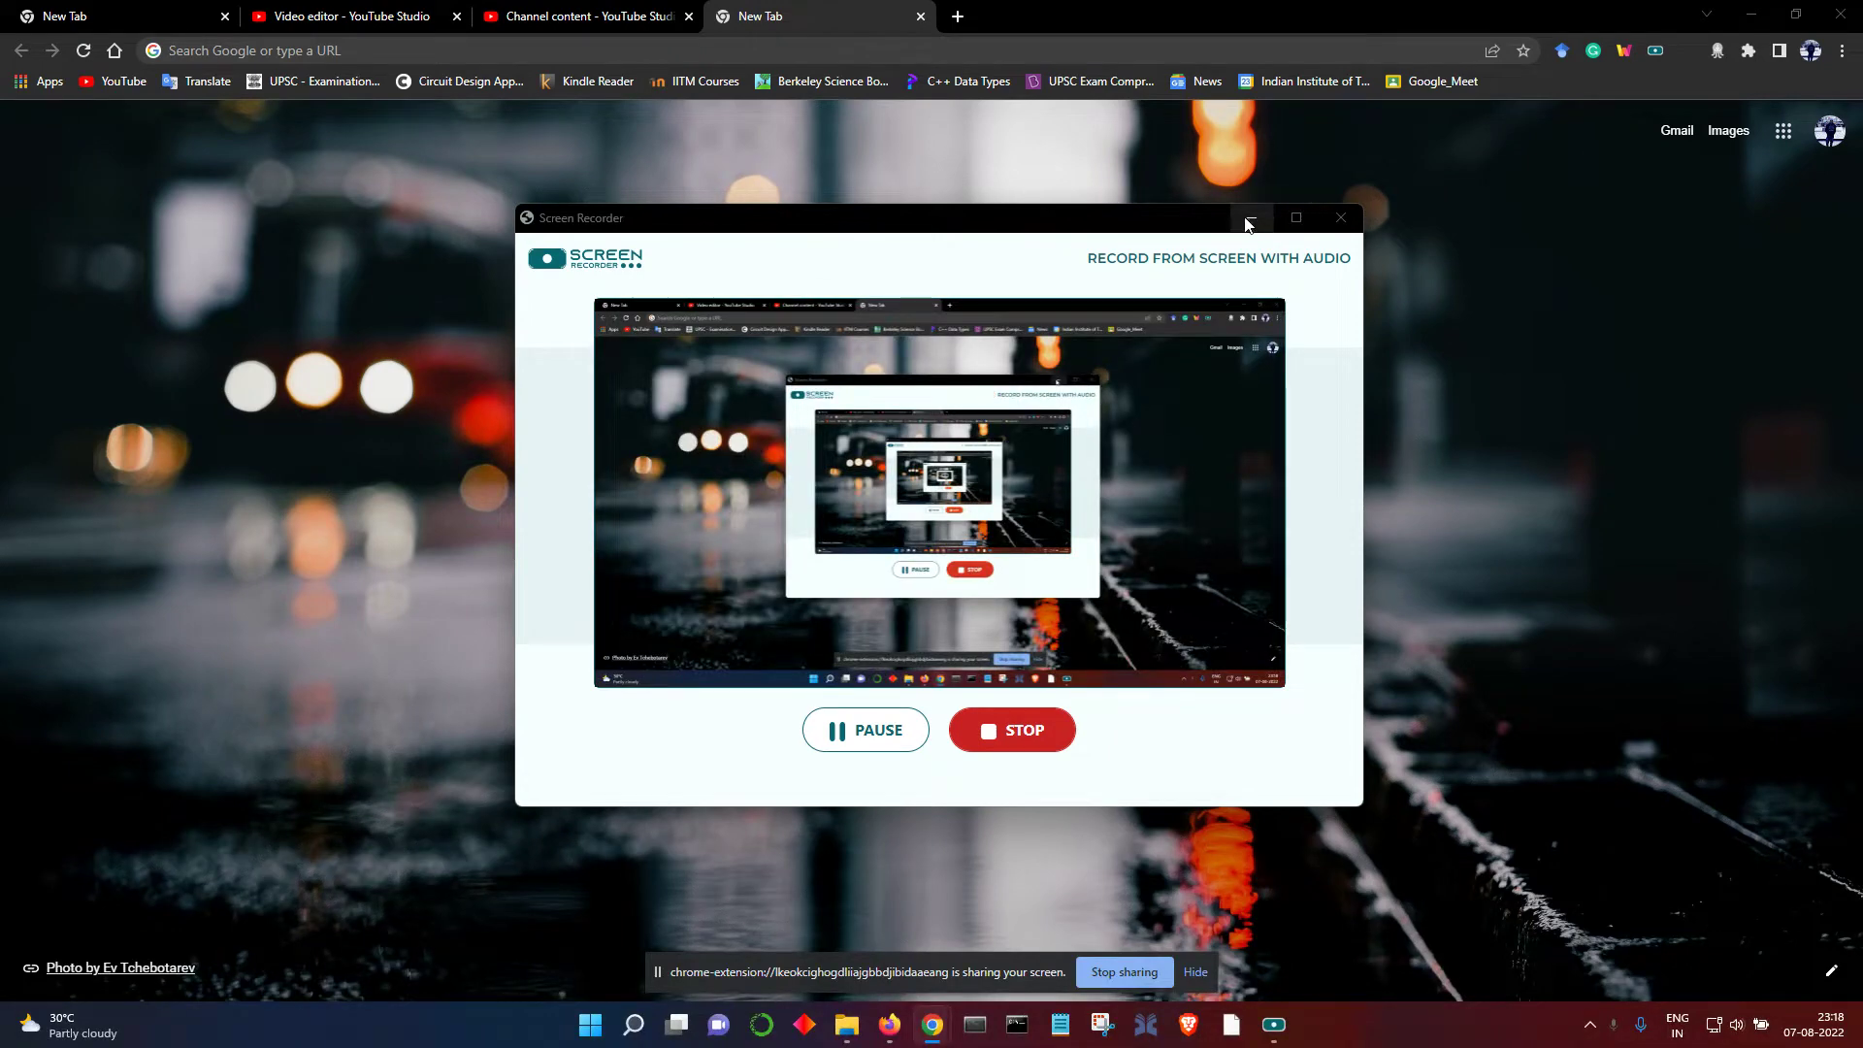
# - Search Google for 'Google sheet' in Chrome to reach the Google Sheets home page
pyautogui.click(1251, 219)
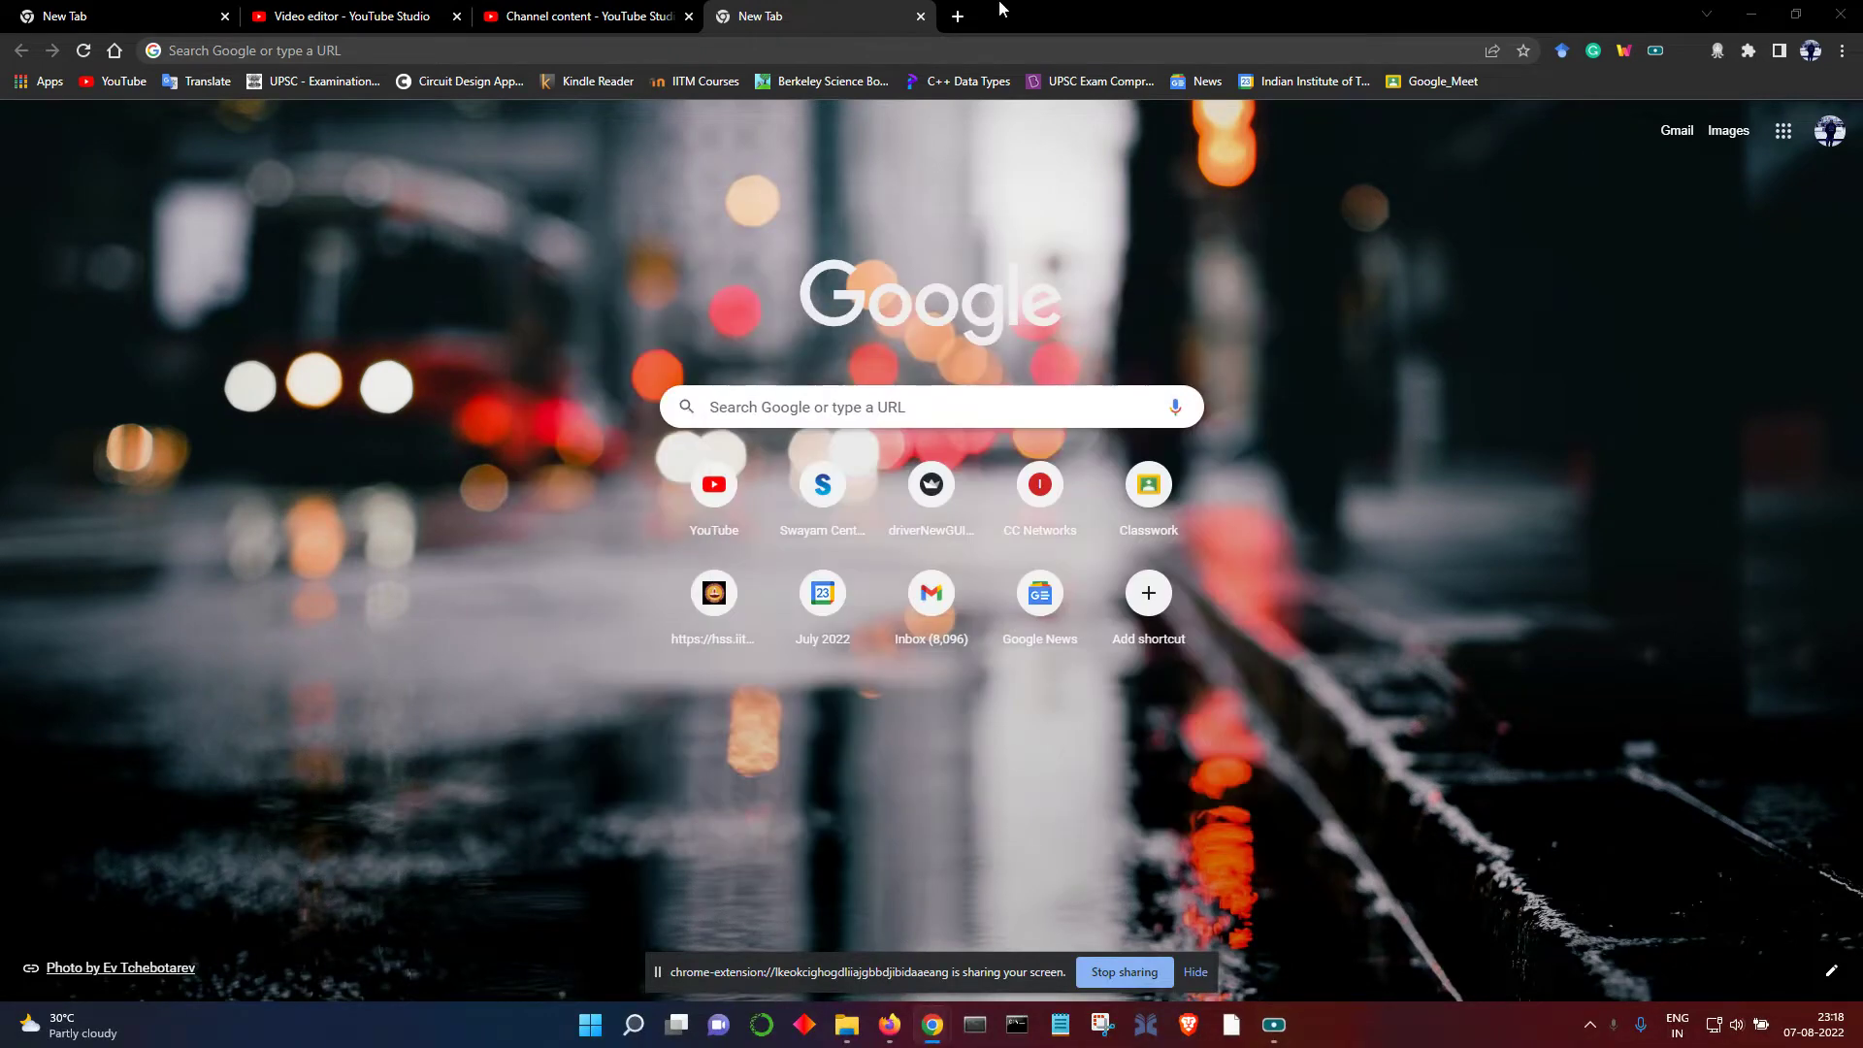
pyautogui.click(837, 55)
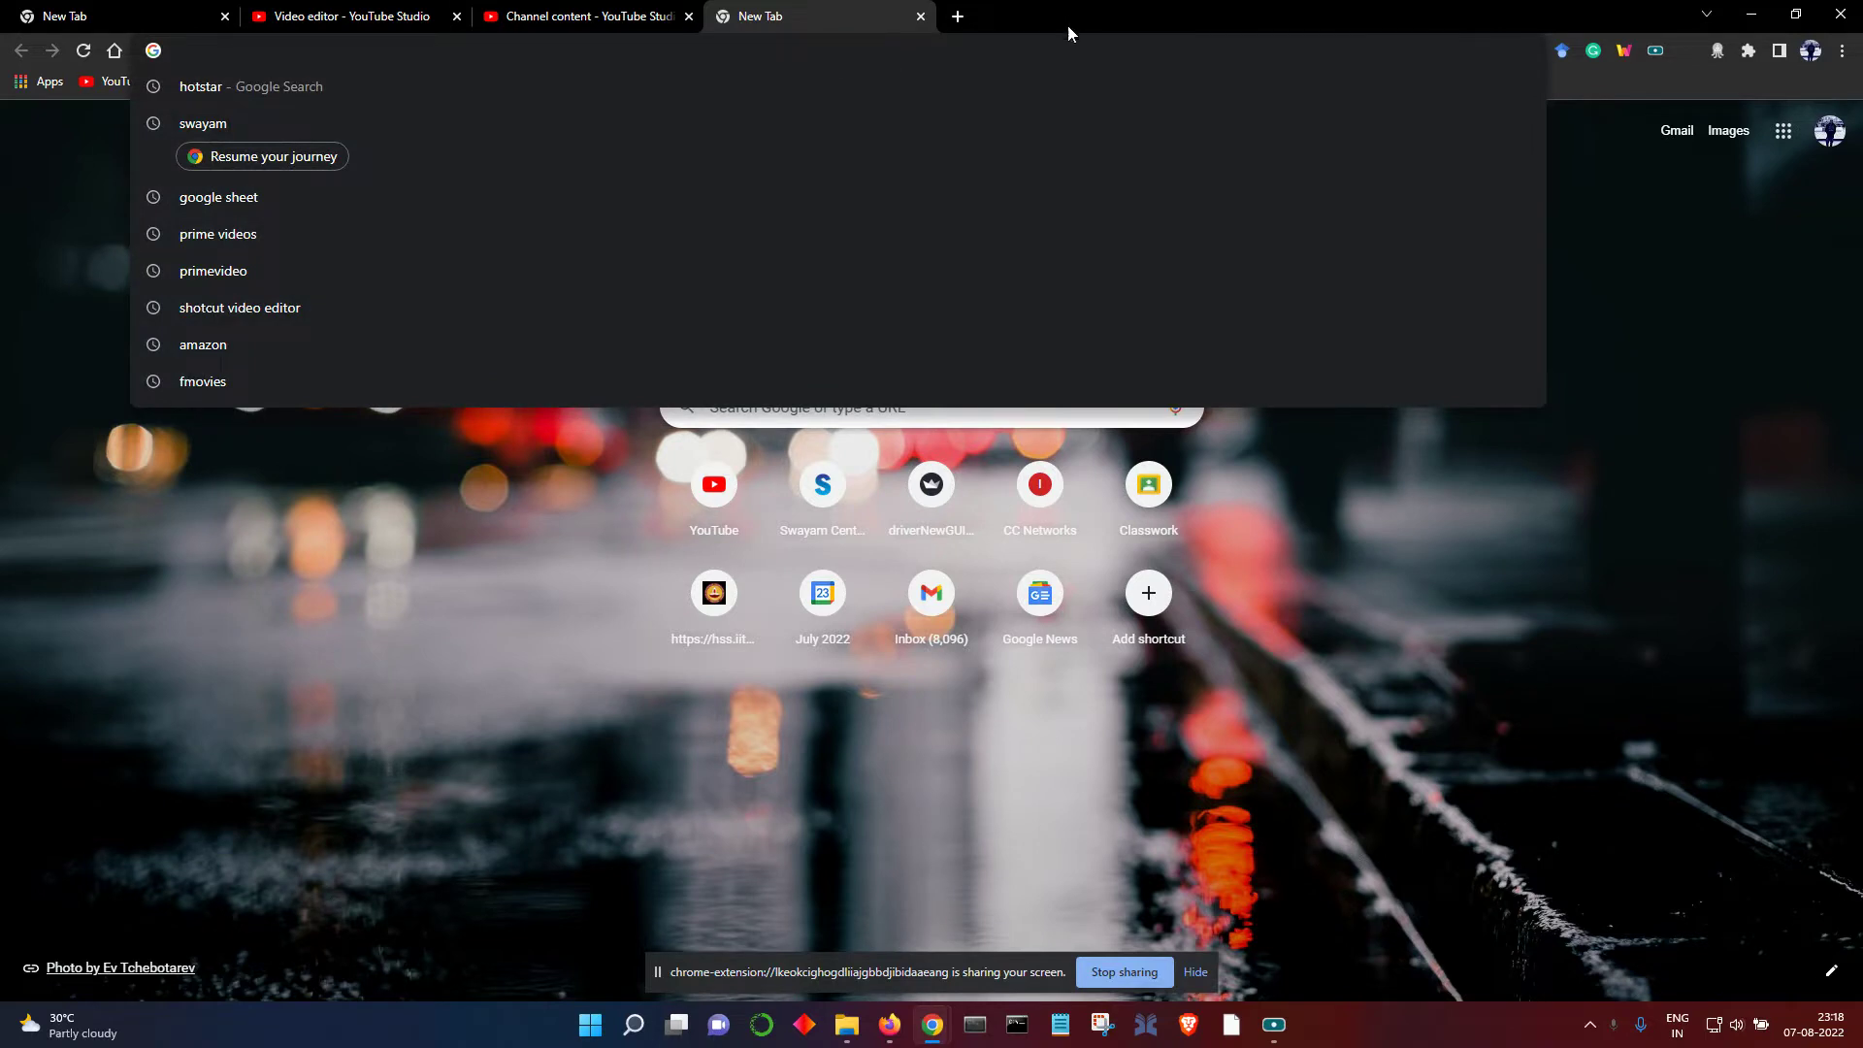
pyautogui.write('G')
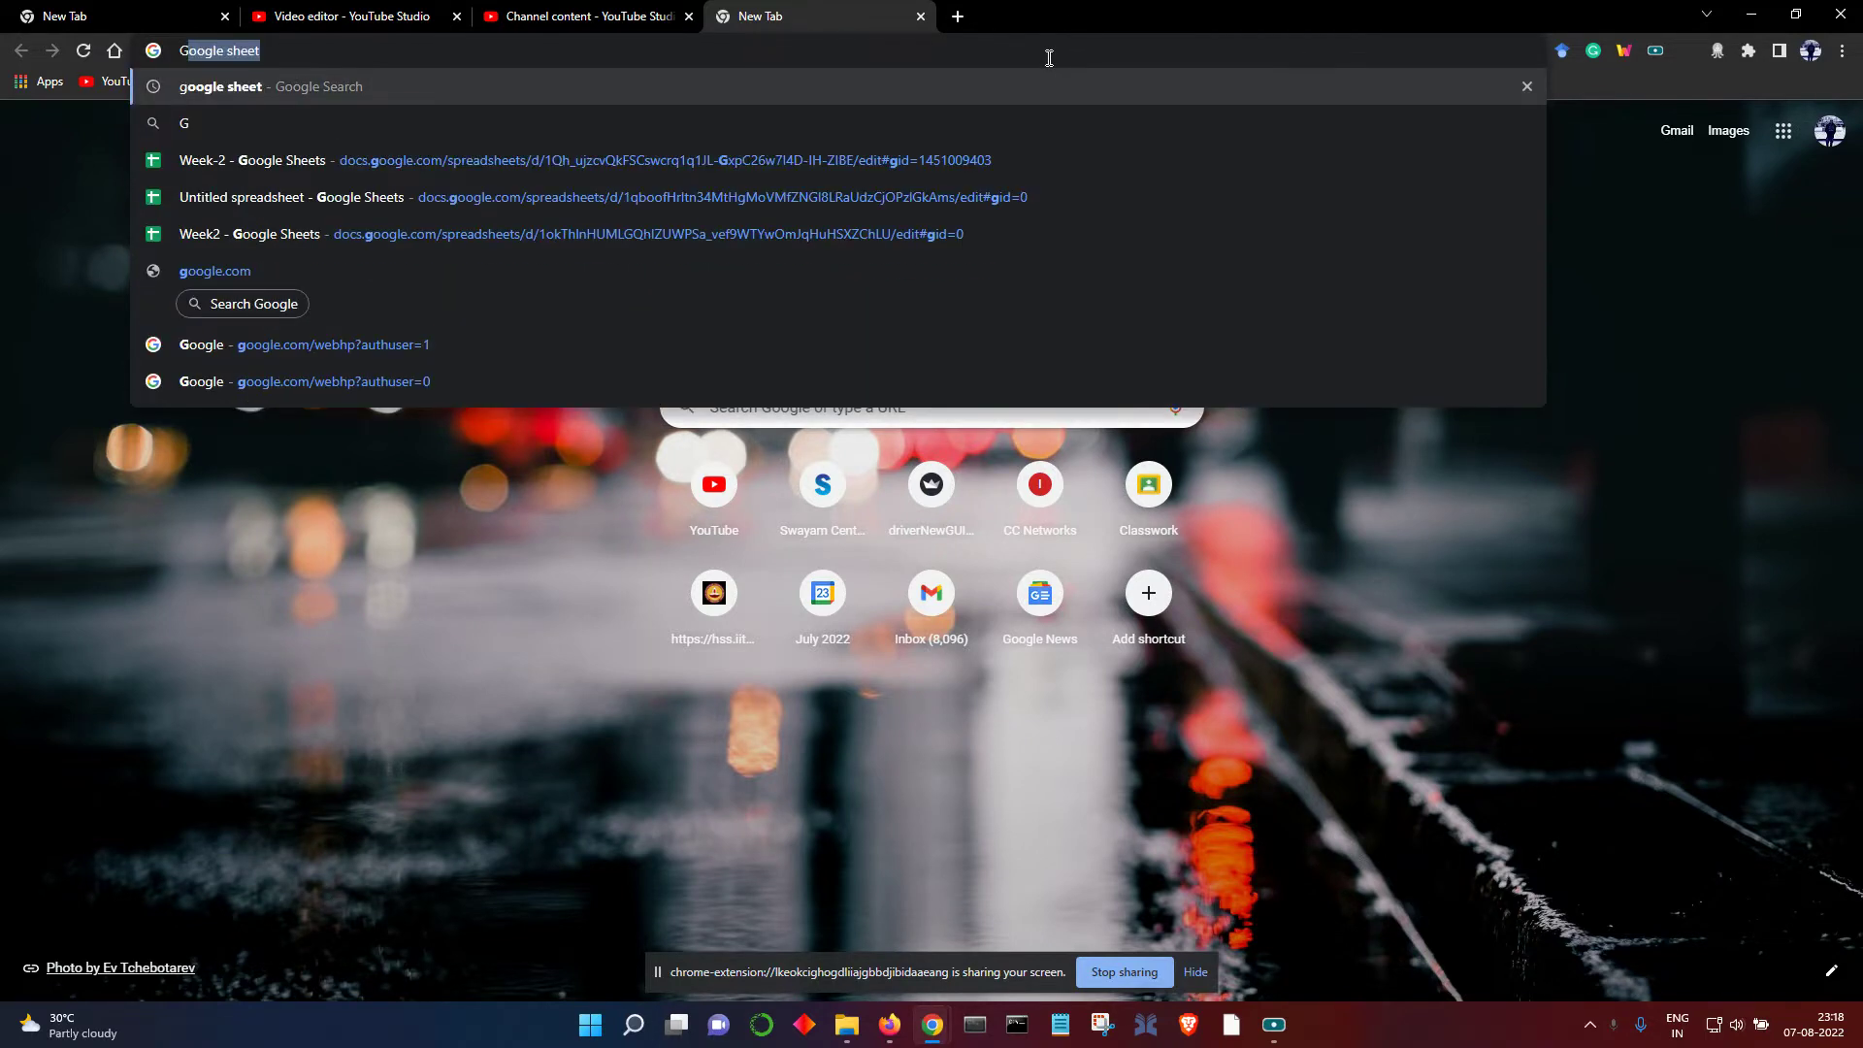
pyautogui.write('oogle sh')
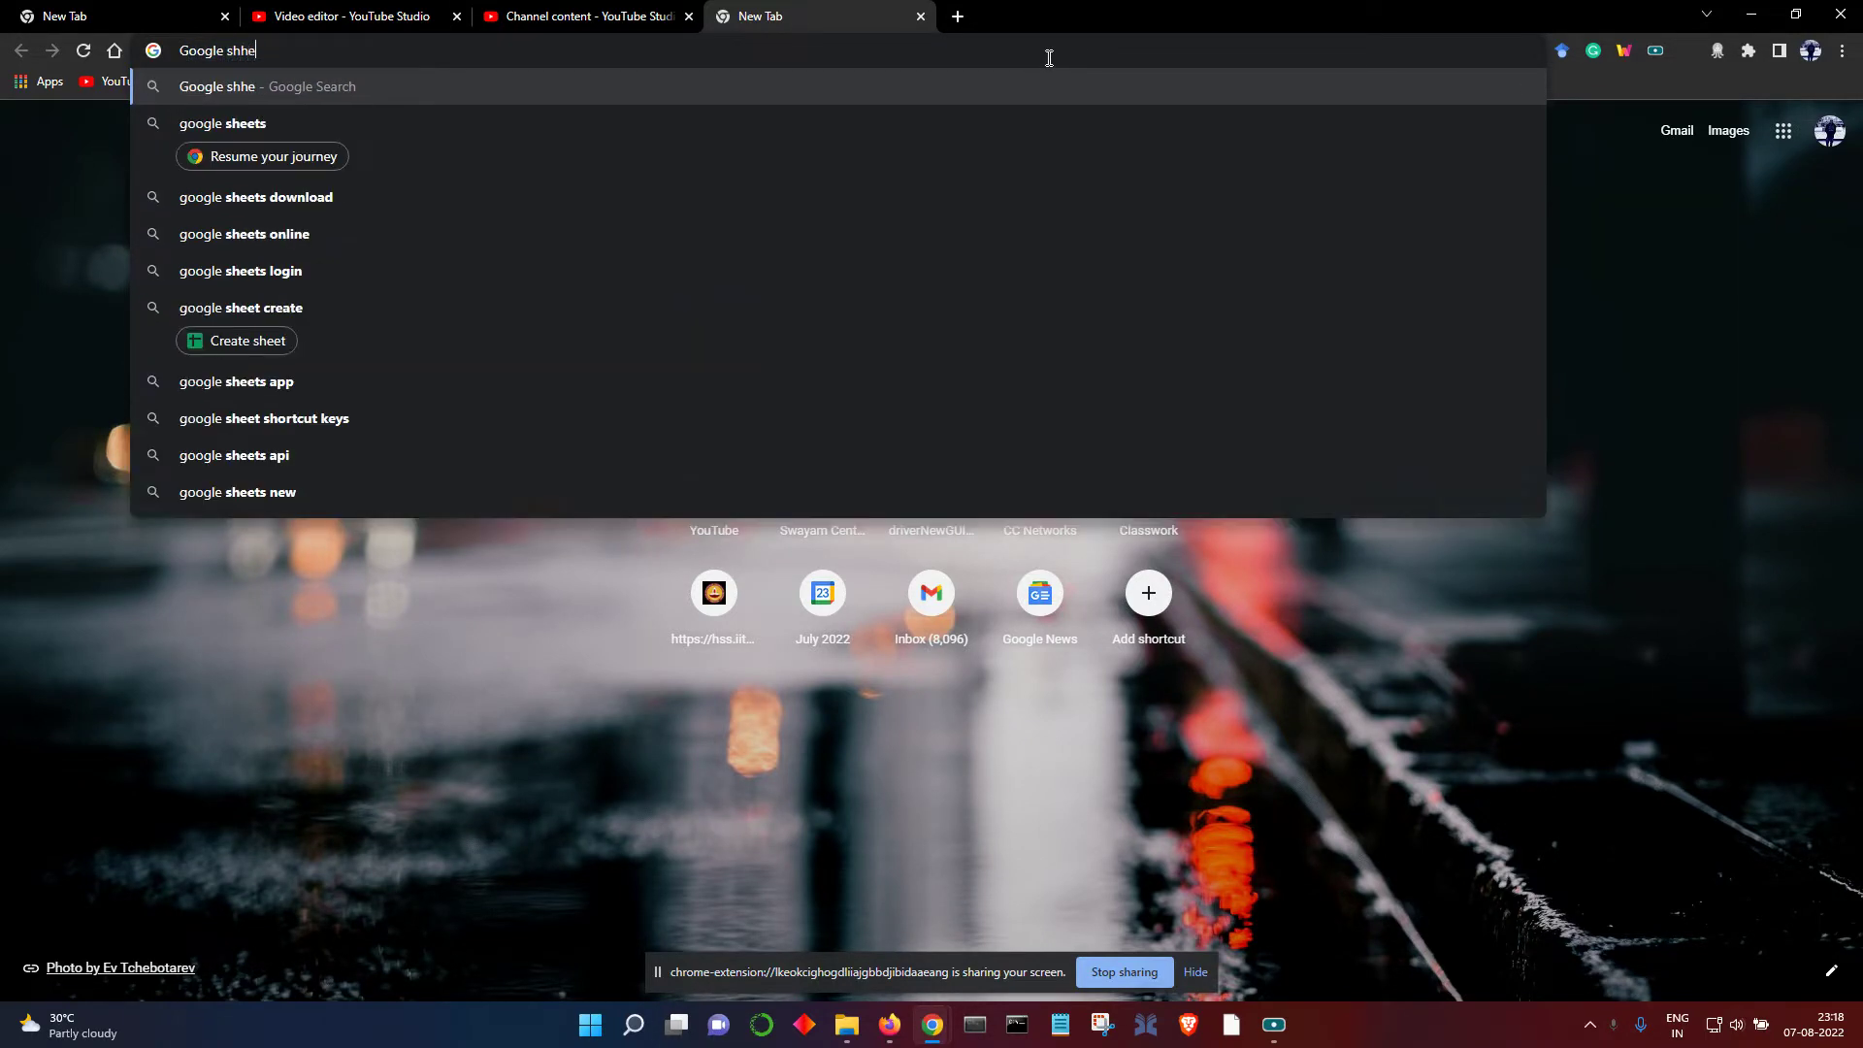
pyautogui.write('eet')
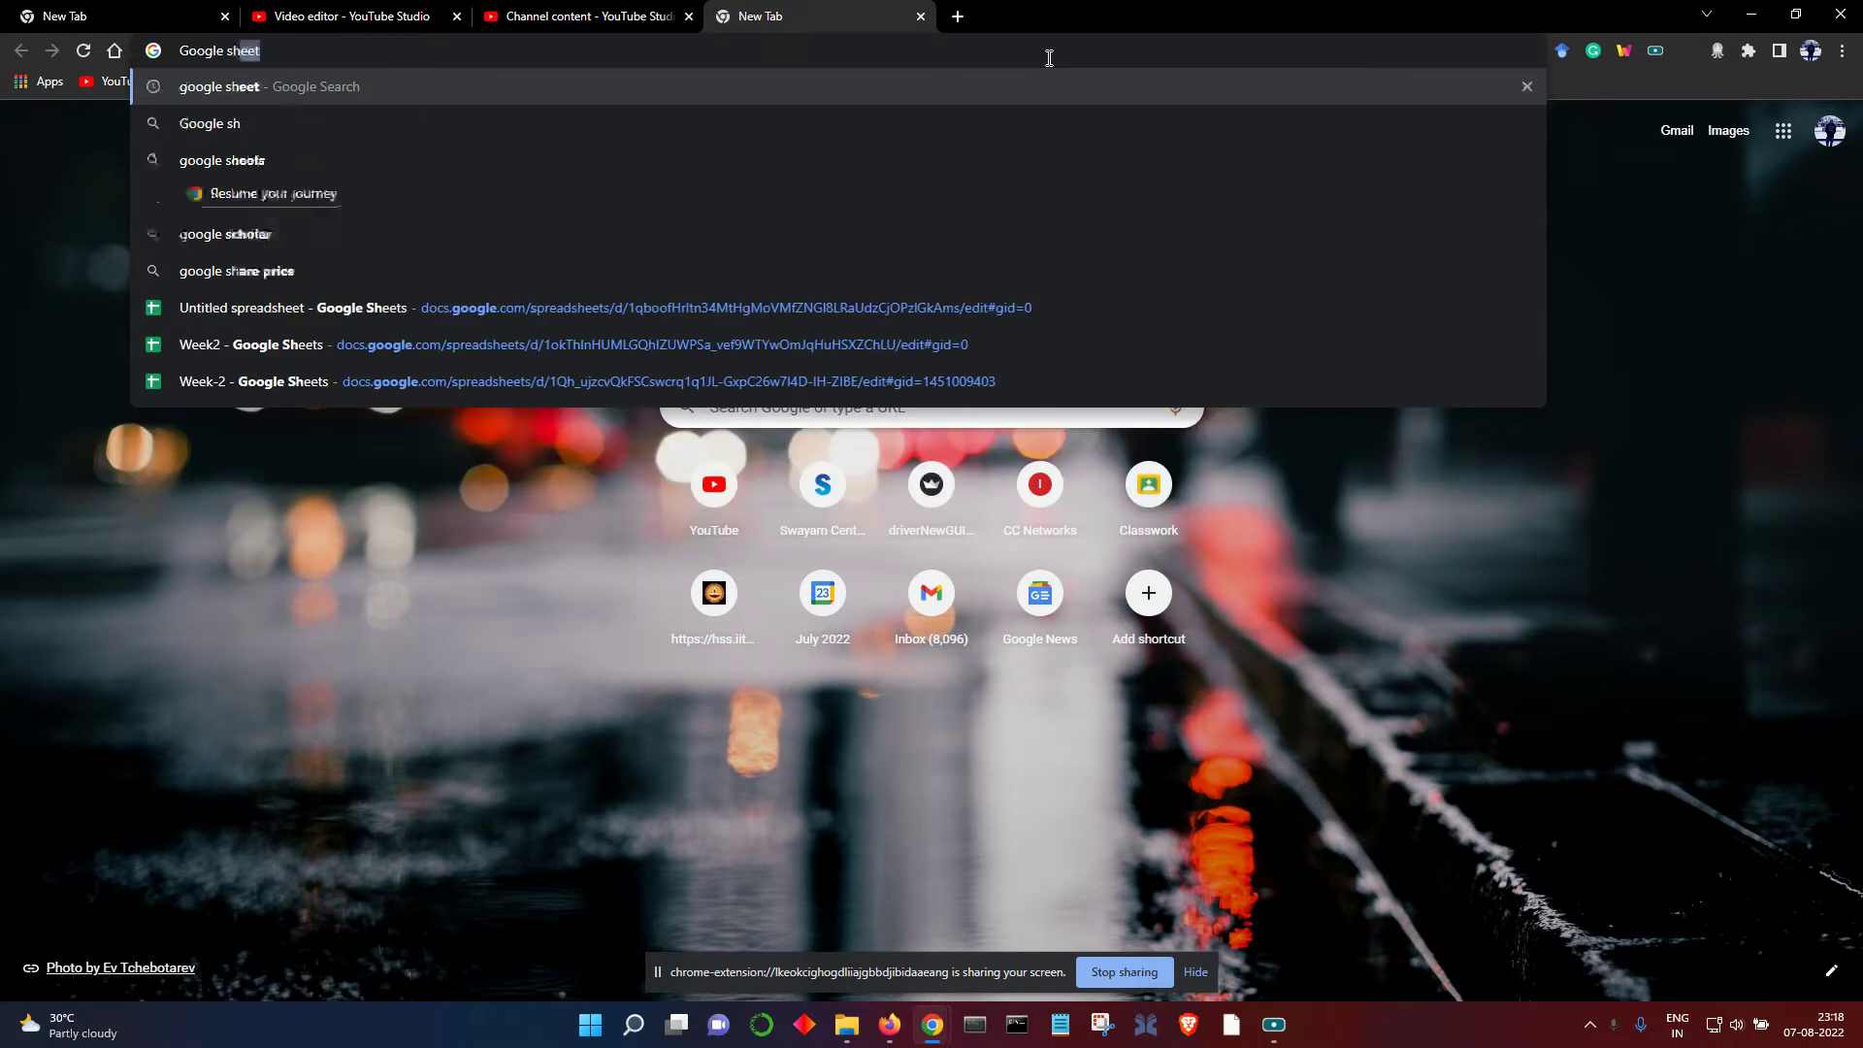
pyautogui.press('Return')
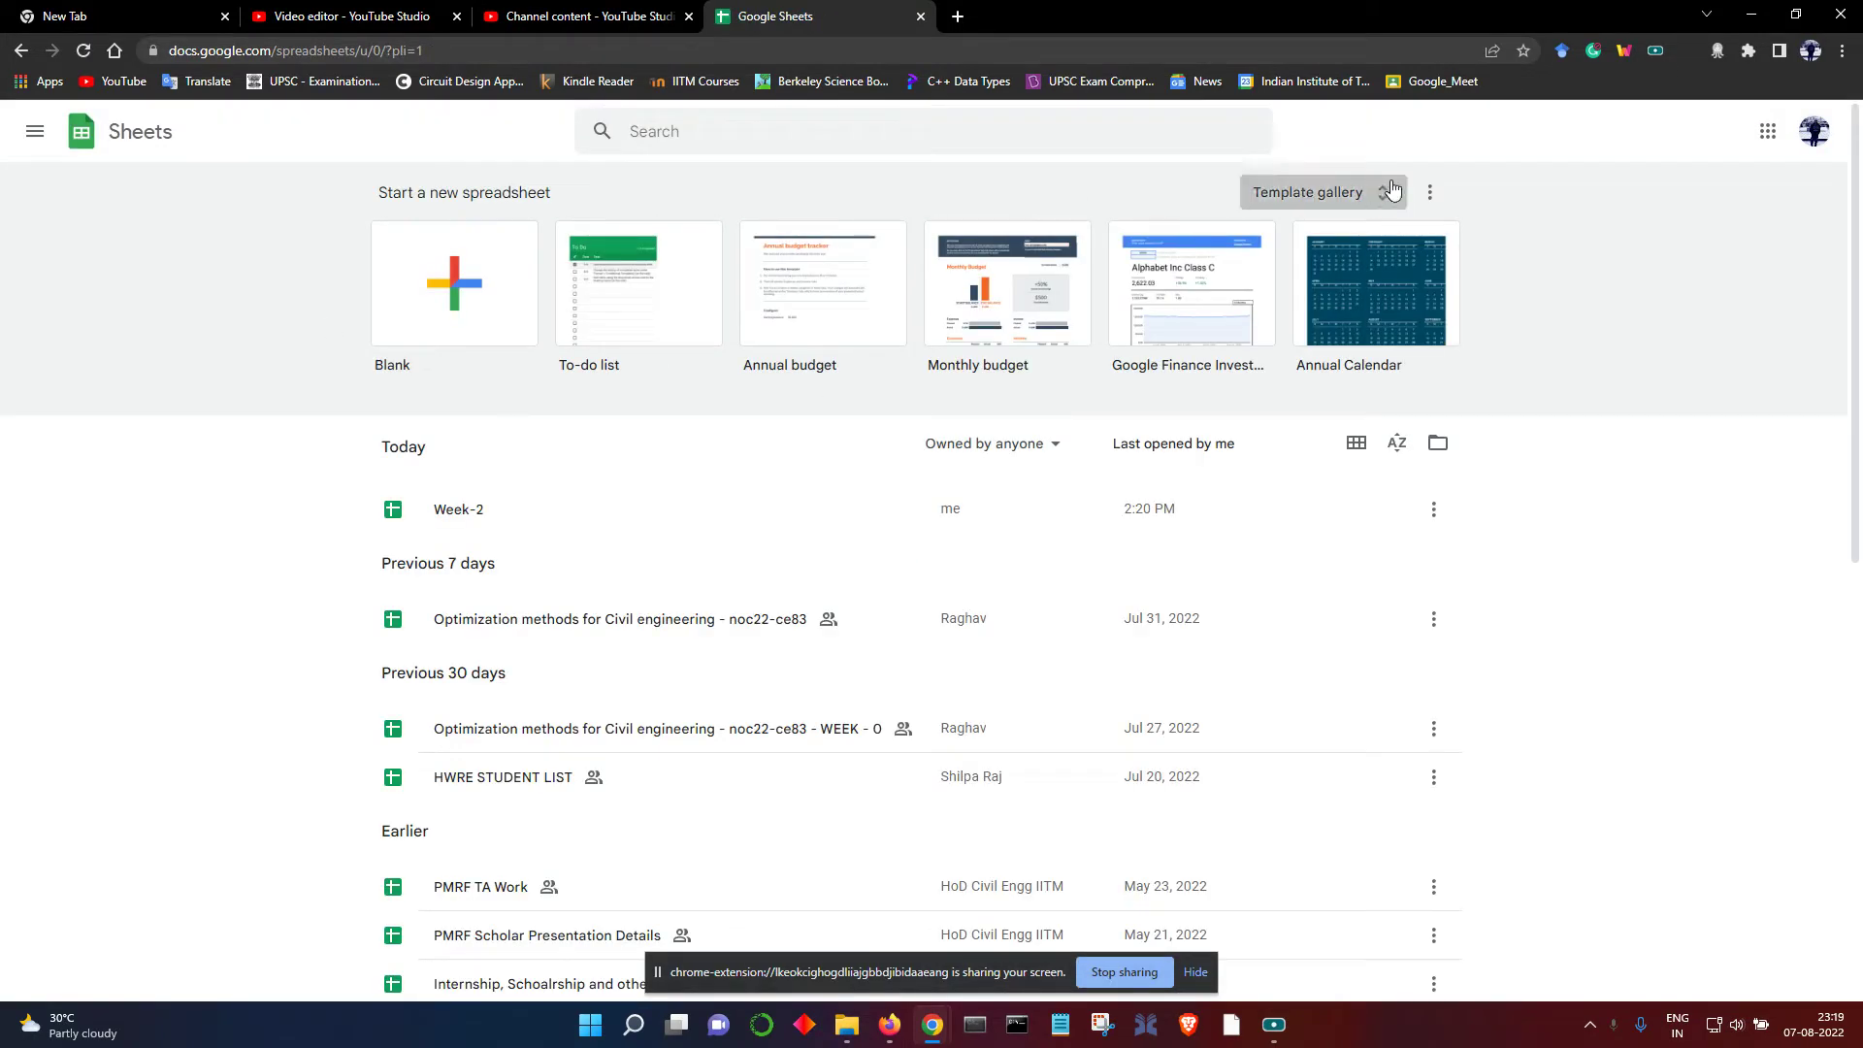
# - Sign out of all Google accounts from the account menu
pyautogui.click(1812, 133)
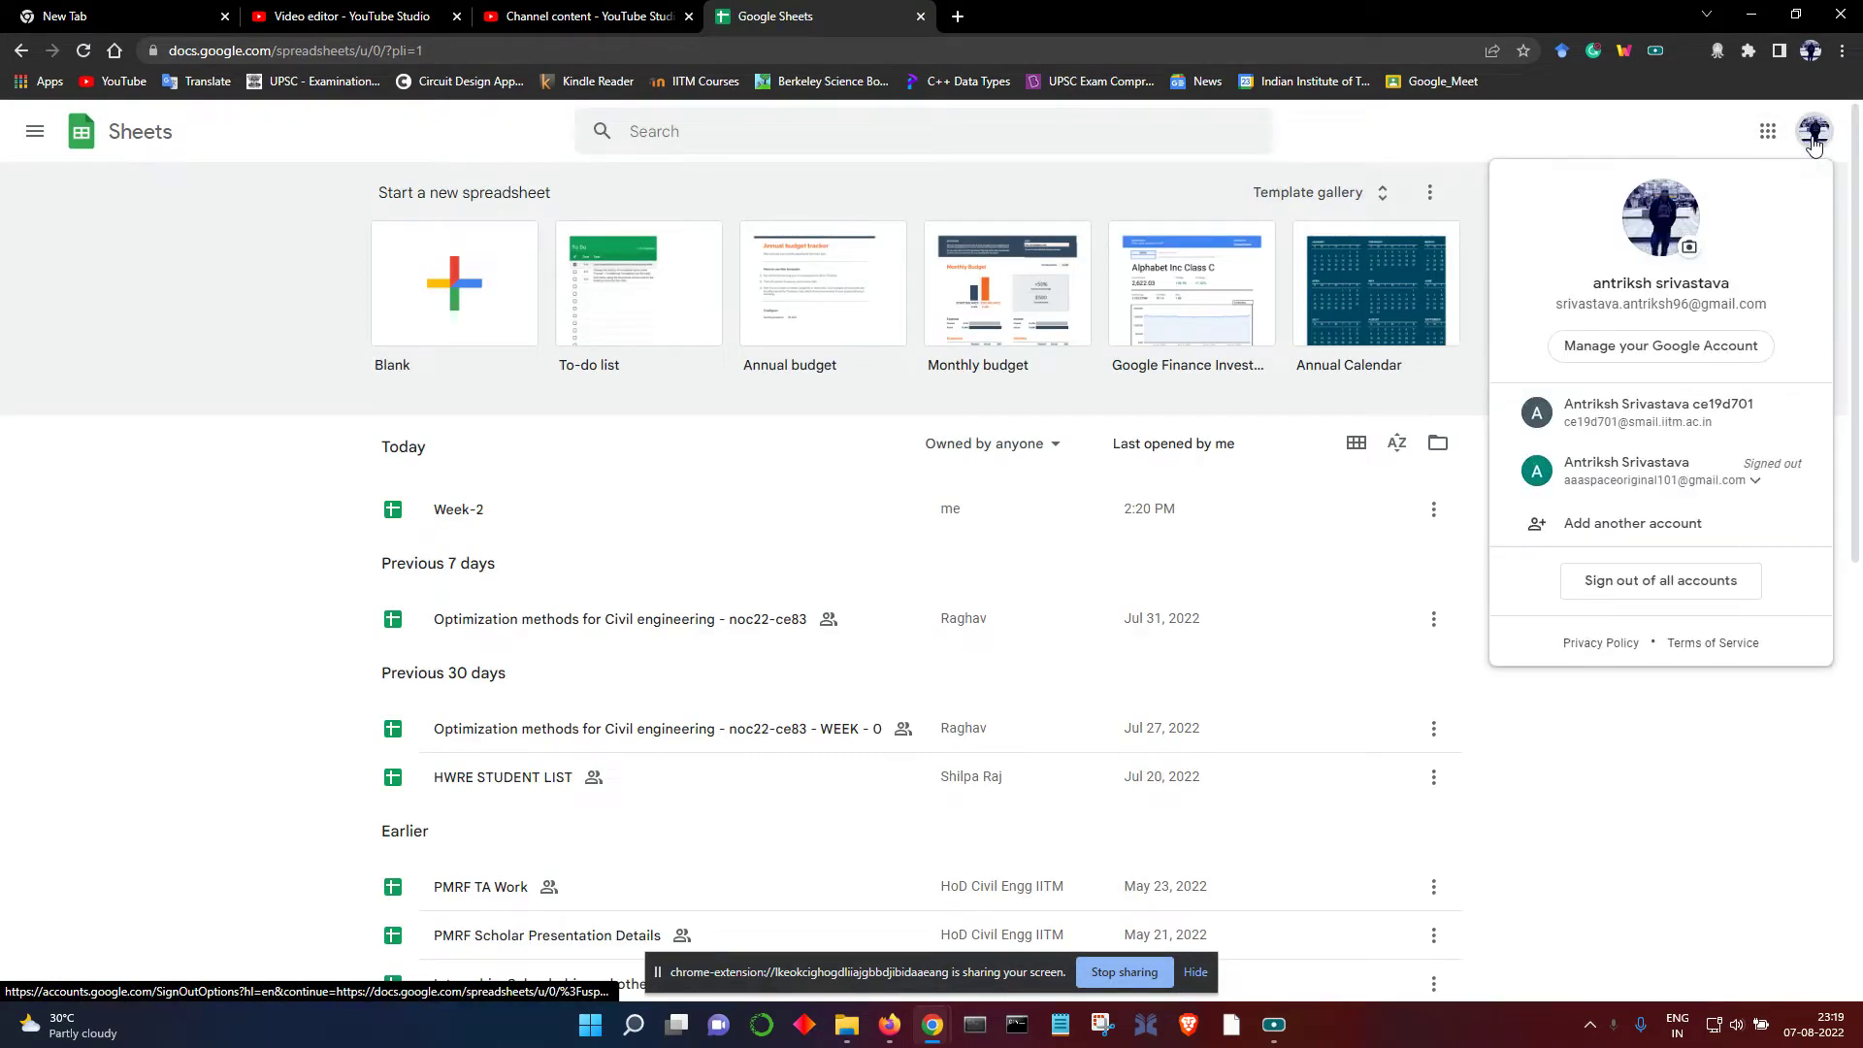
pyautogui.click(1698, 589)
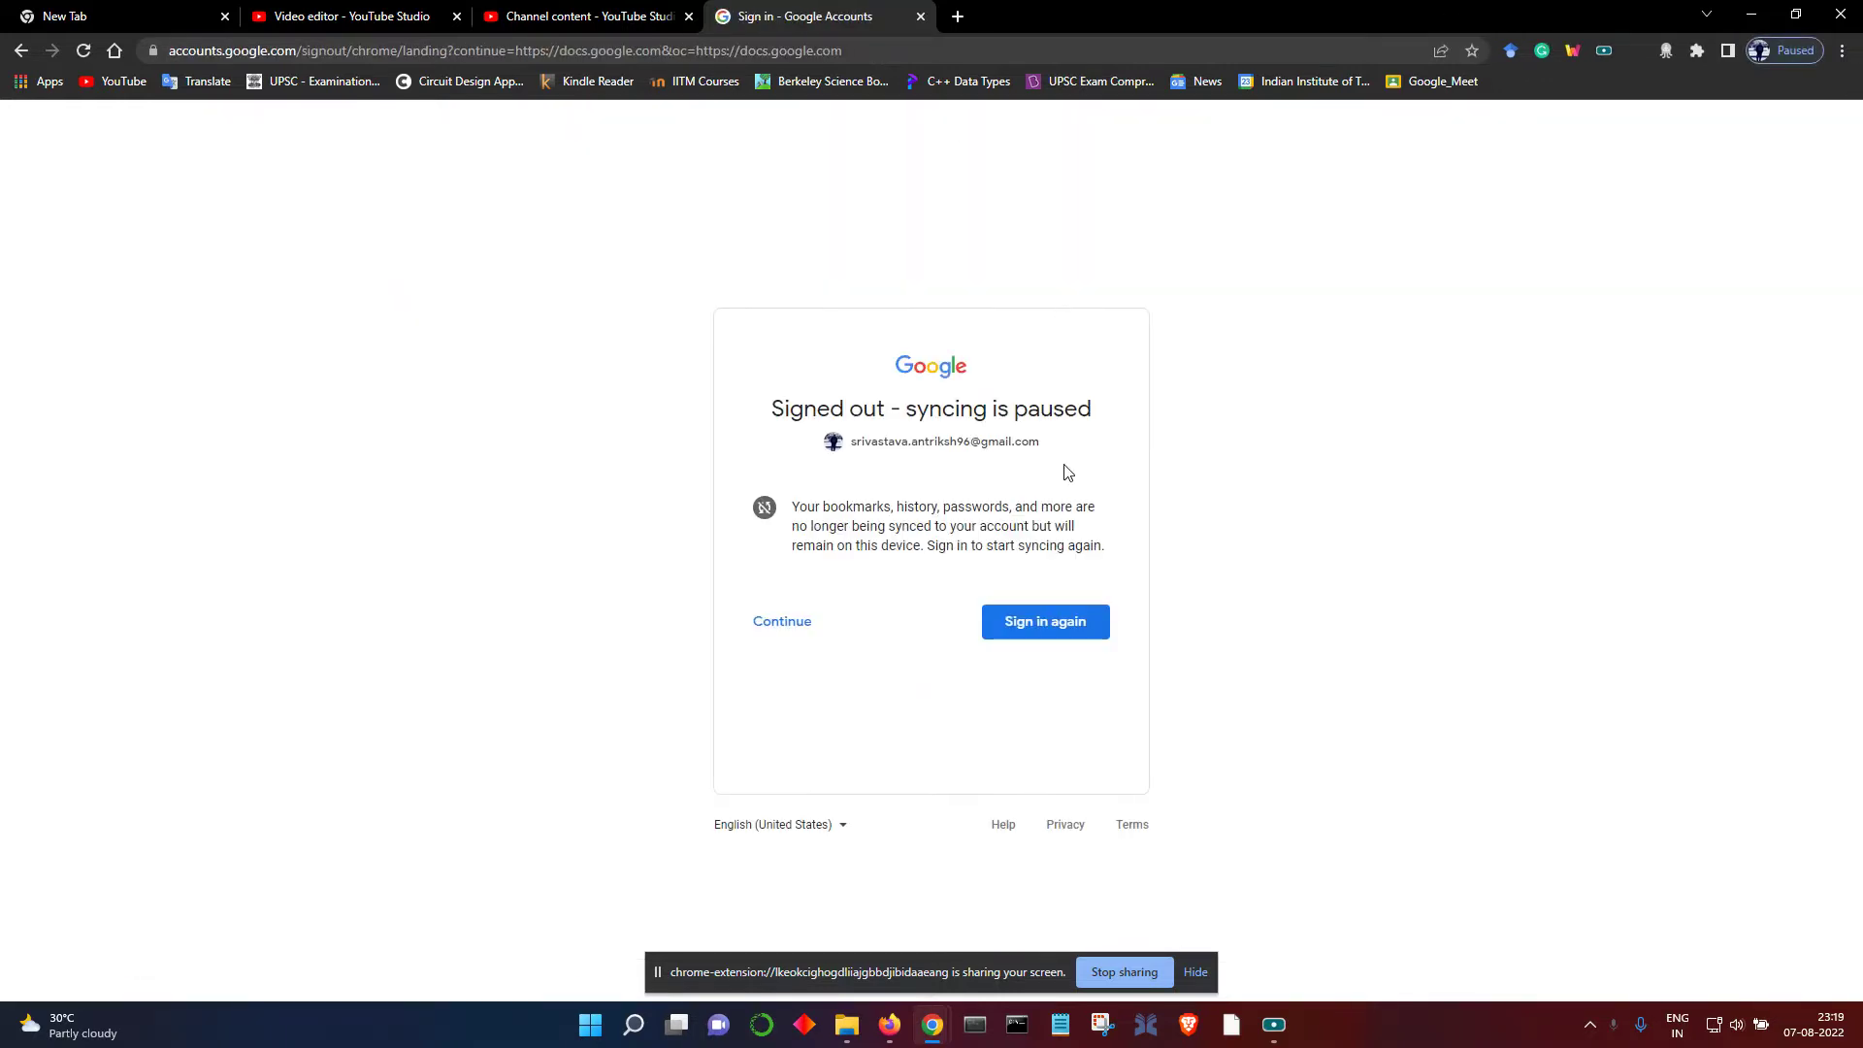
pyautogui.click(782, 621)
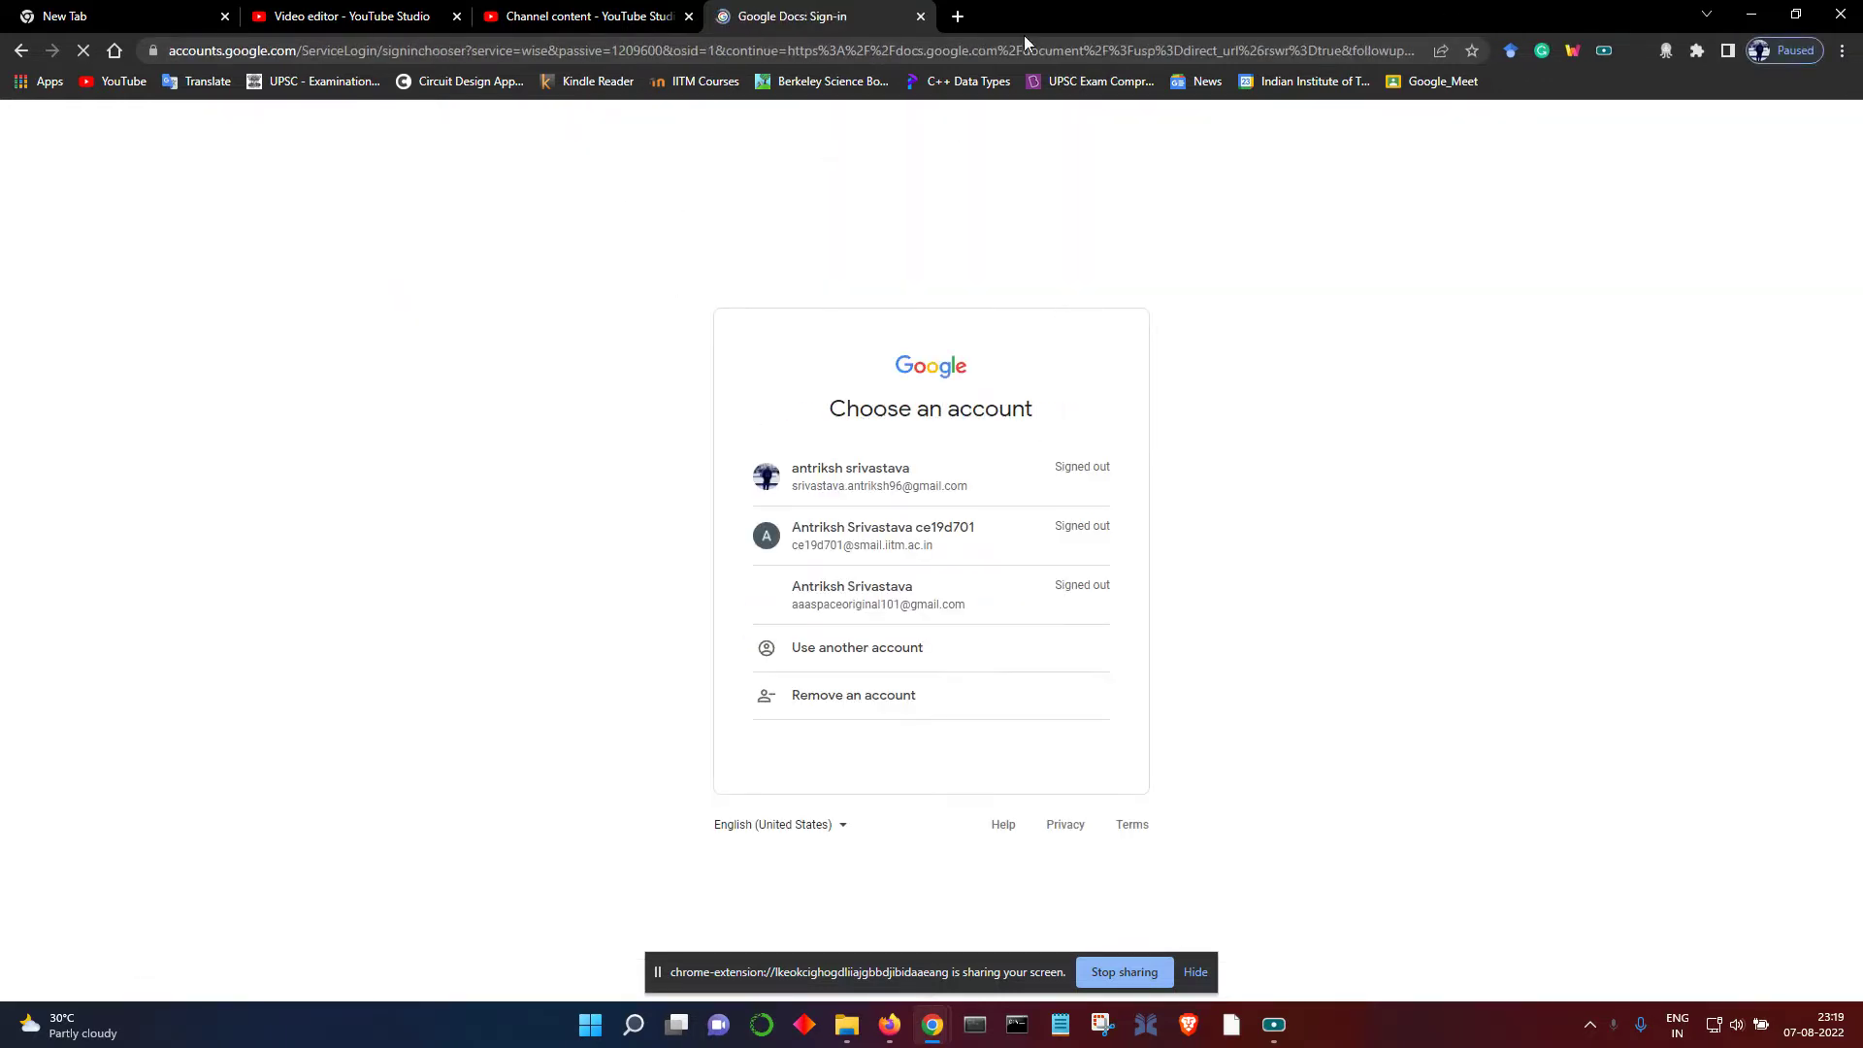
# - Sign in with the third listed account using its password and skip the extra-details prompt
pyautogui.click(894, 594)
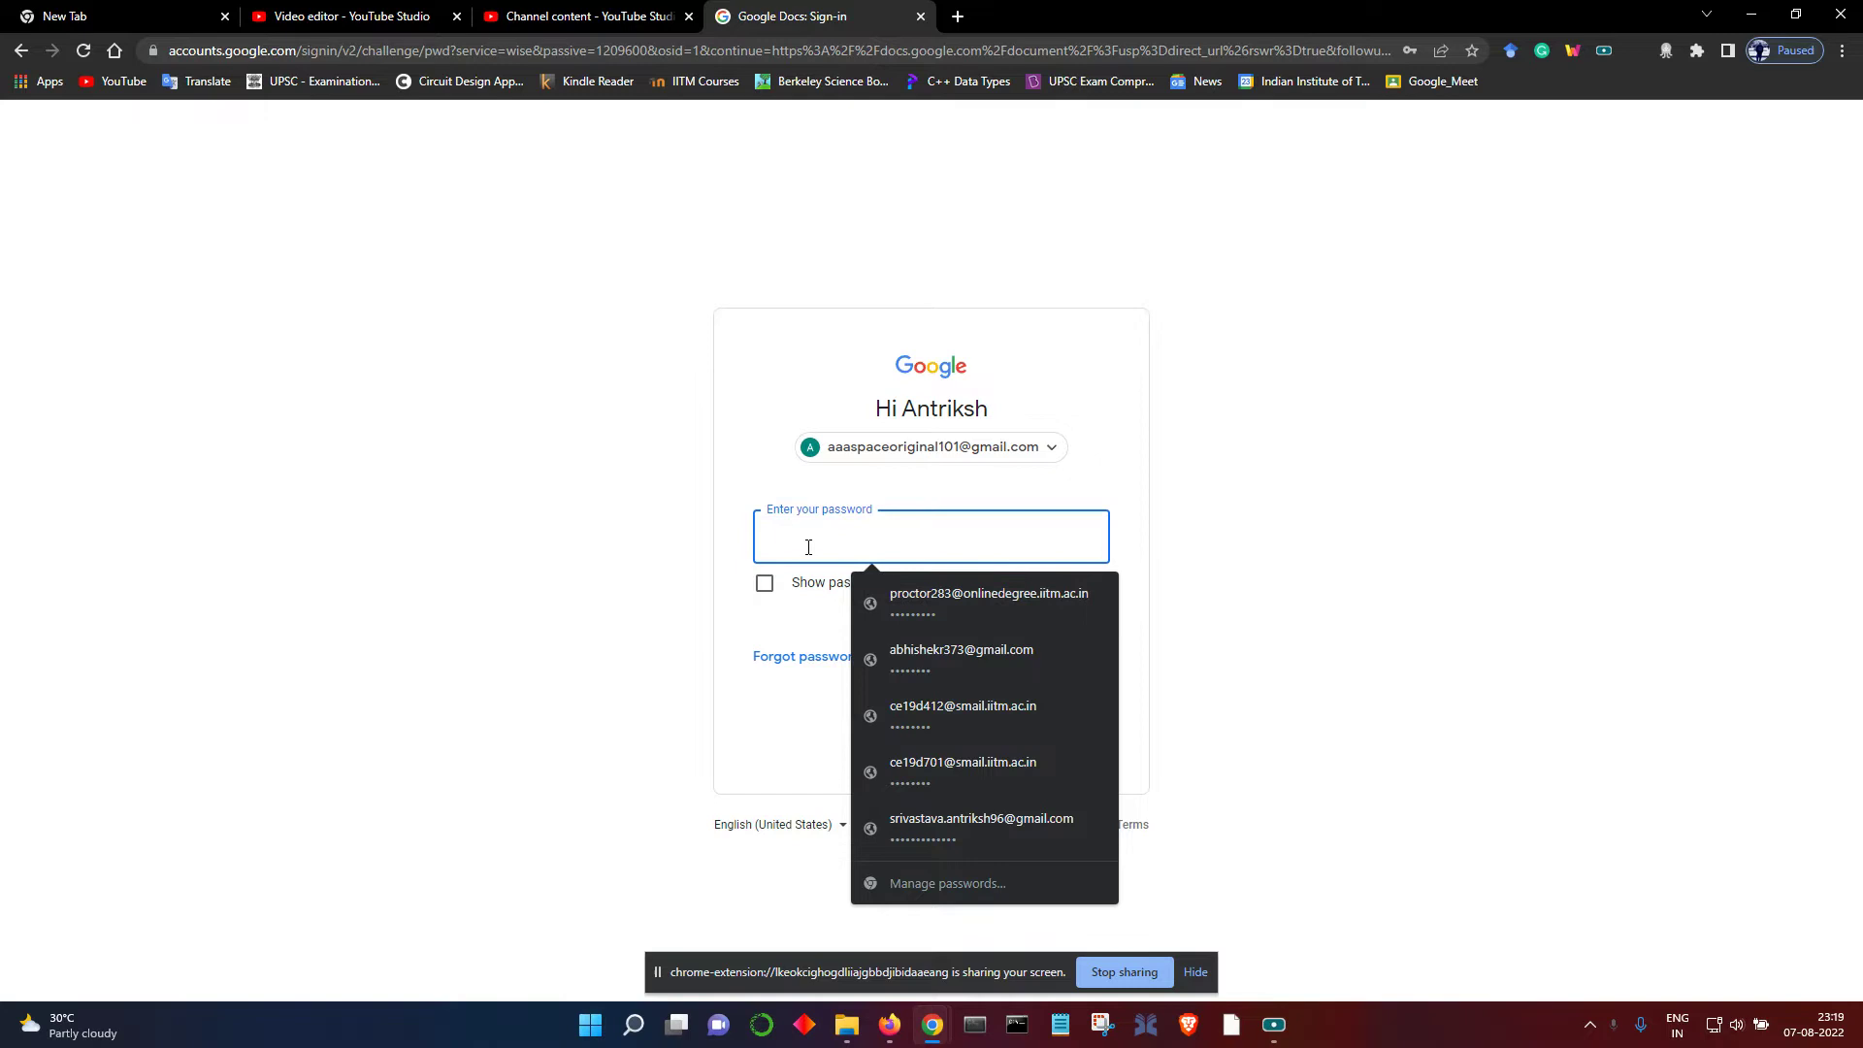
pyautogui.write('aaa')
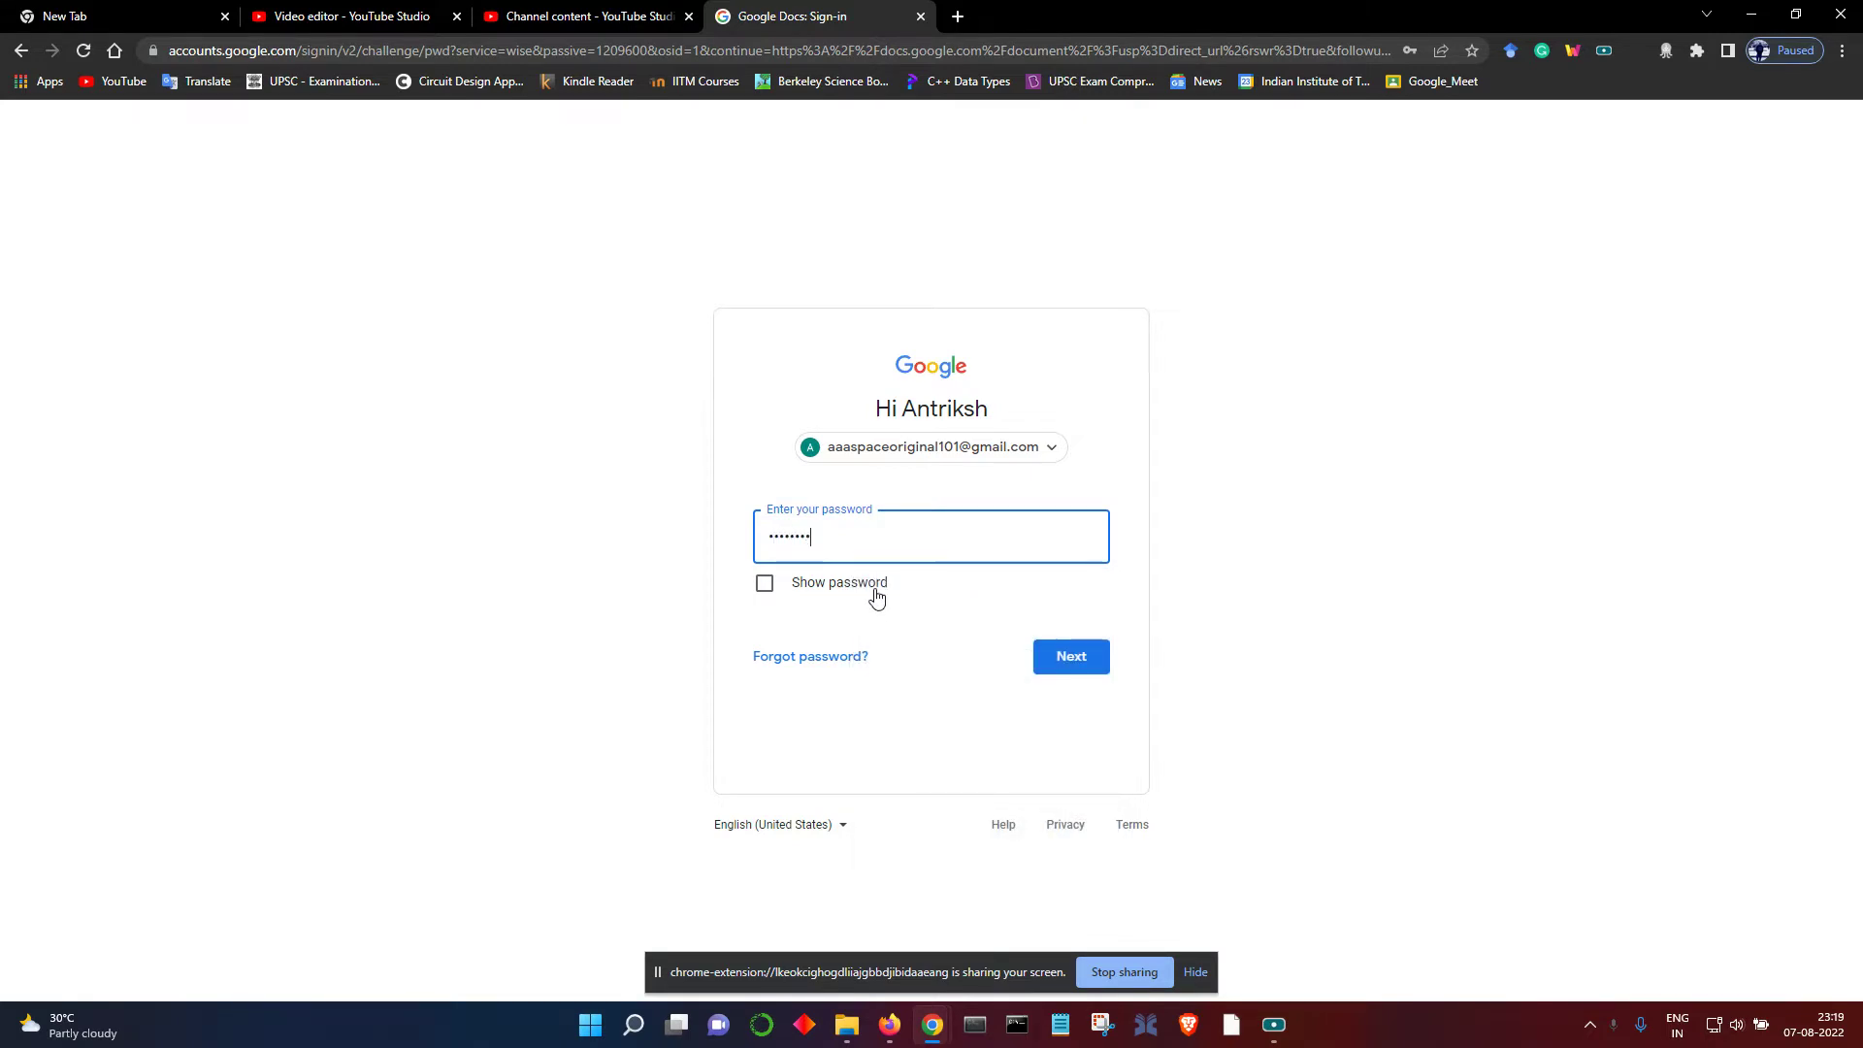
pyautogui.moveTo(935, 549); pyautogui.dragTo(753, 551)
pyautogui.write('aa')
pyautogui.click(1053, 670)
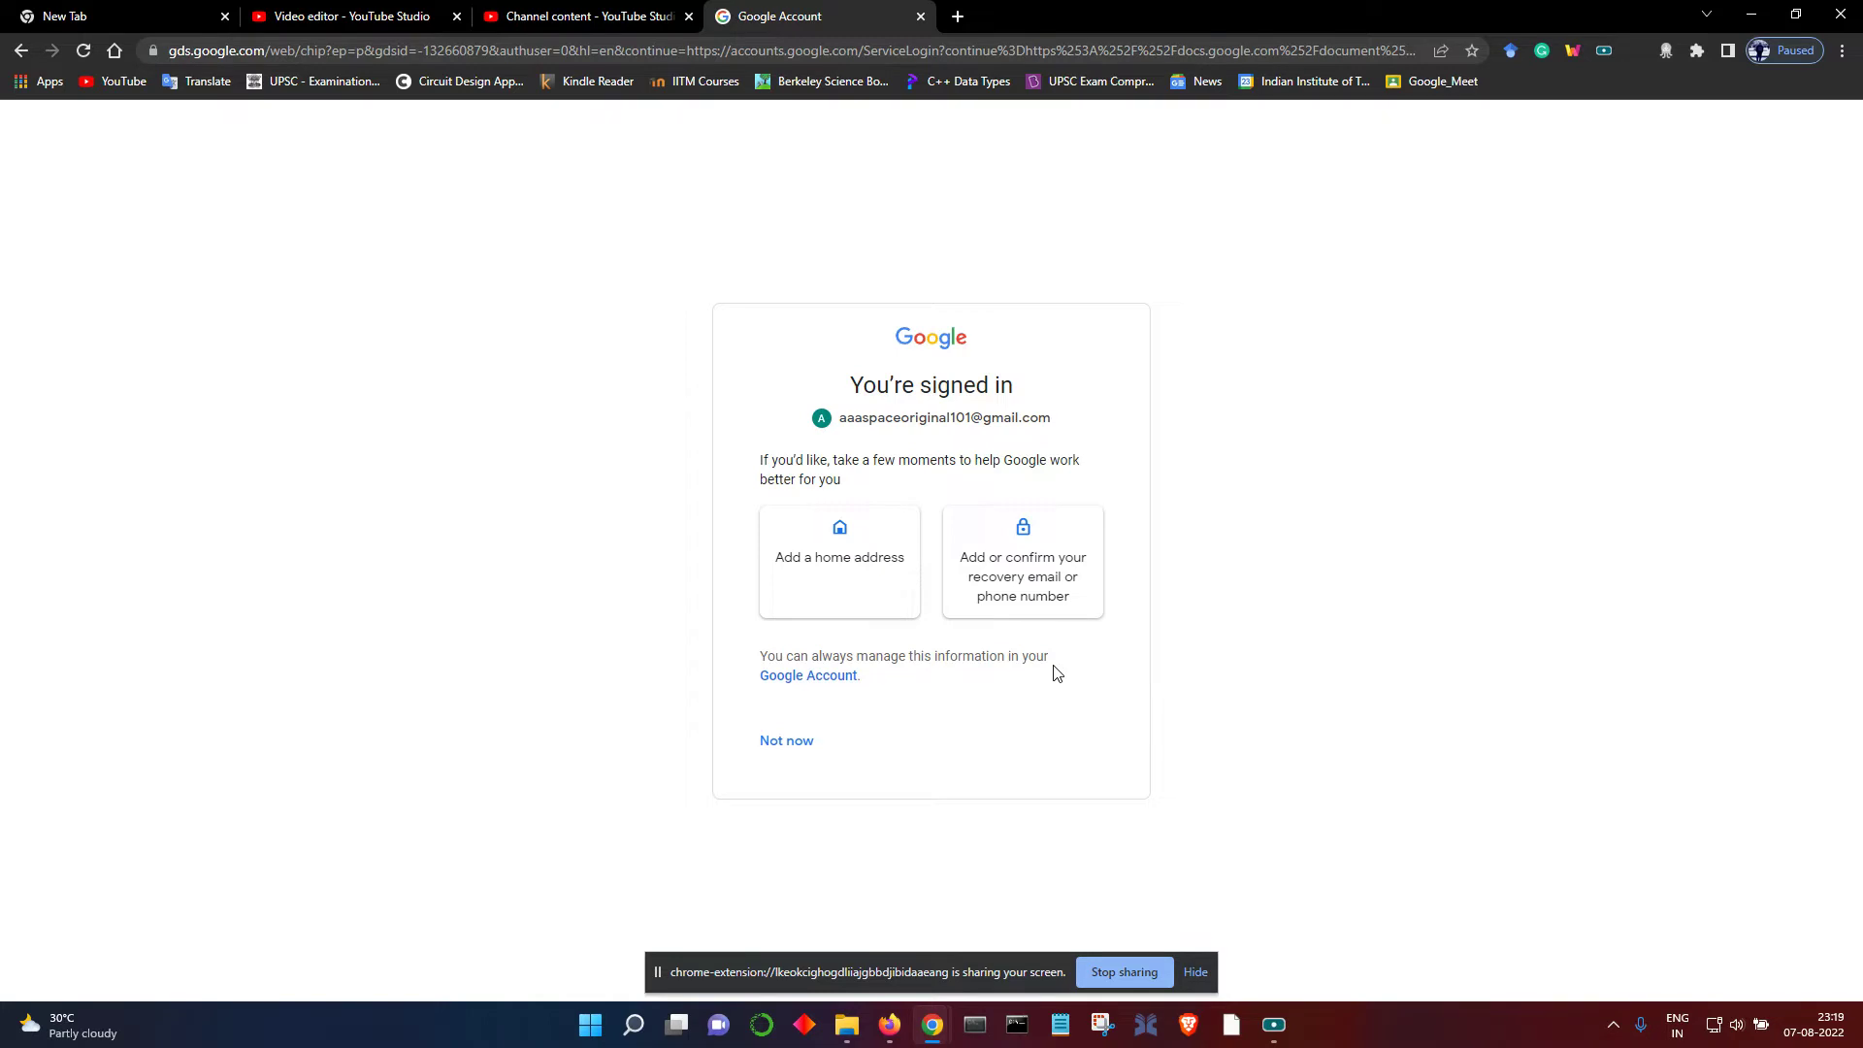
pyautogui.click(798, 743)
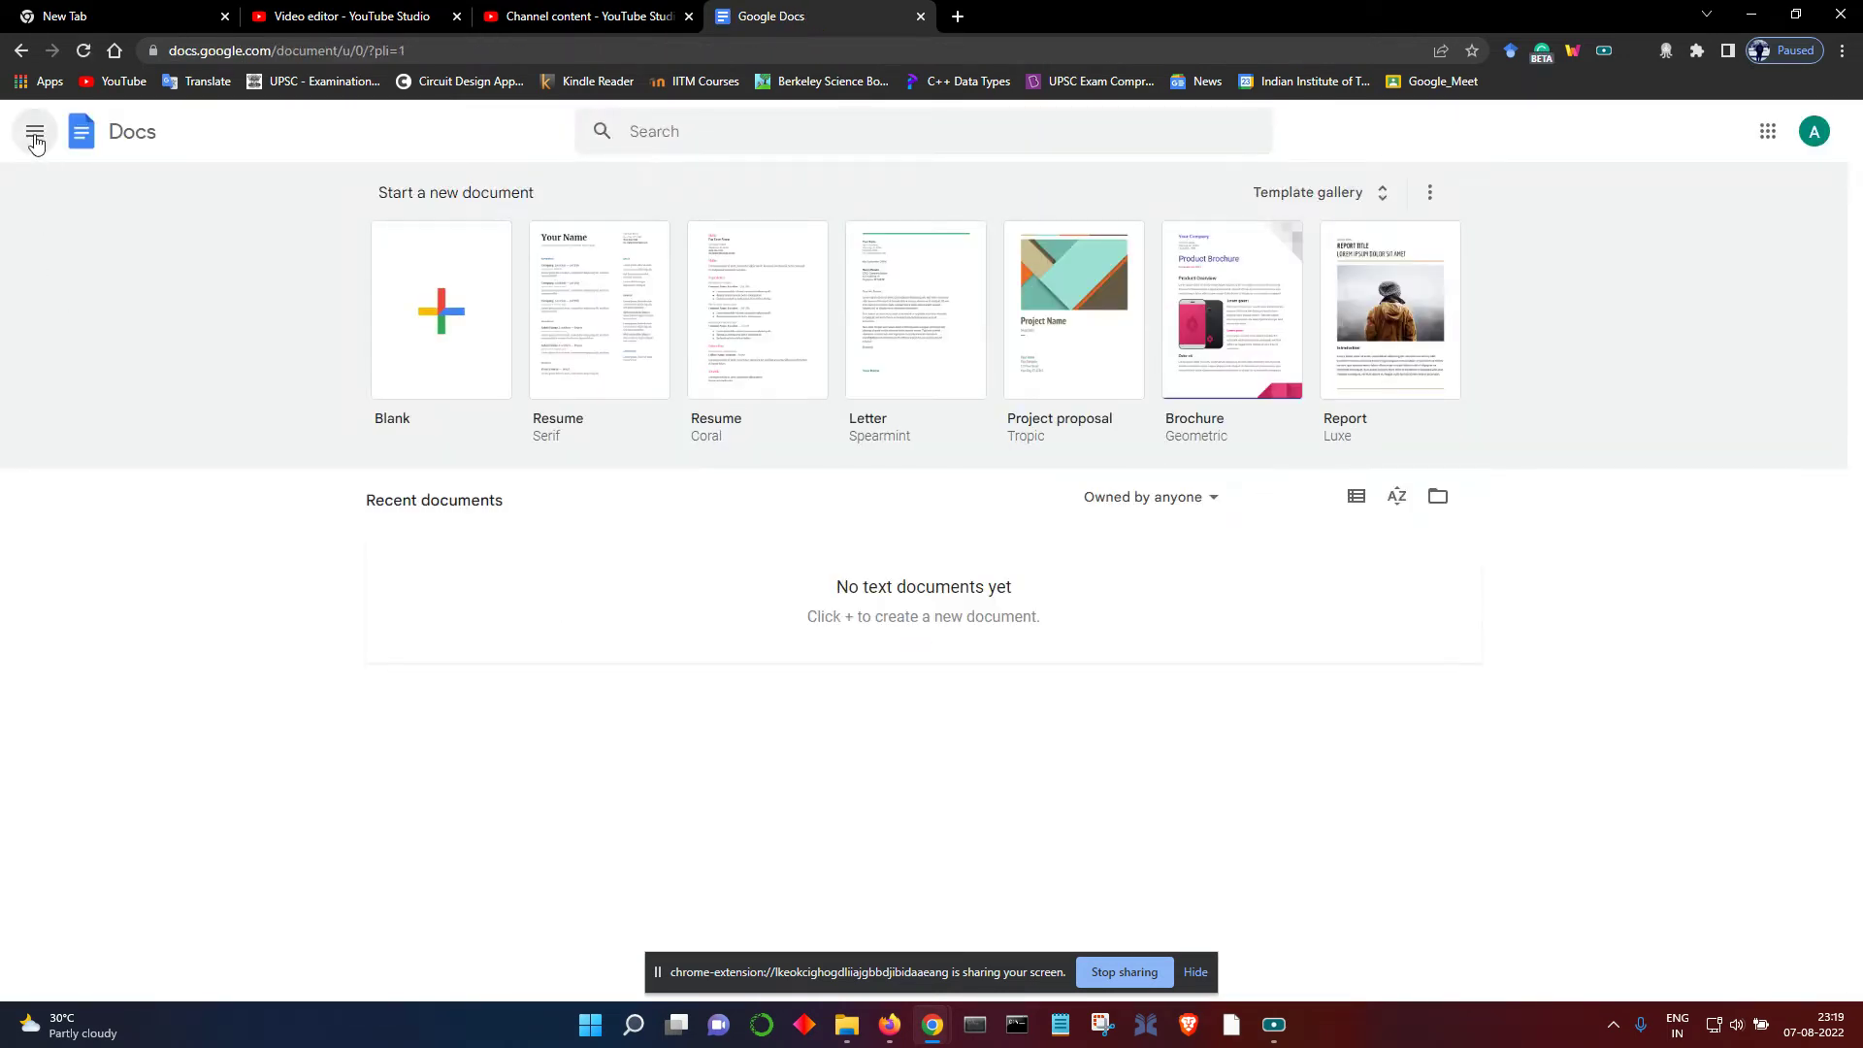
# - Switch from Docs to Sheets and open the existing Untitled spreadsheet
pyautogui.click(35, 131)
pyautogui.click(88, 255)
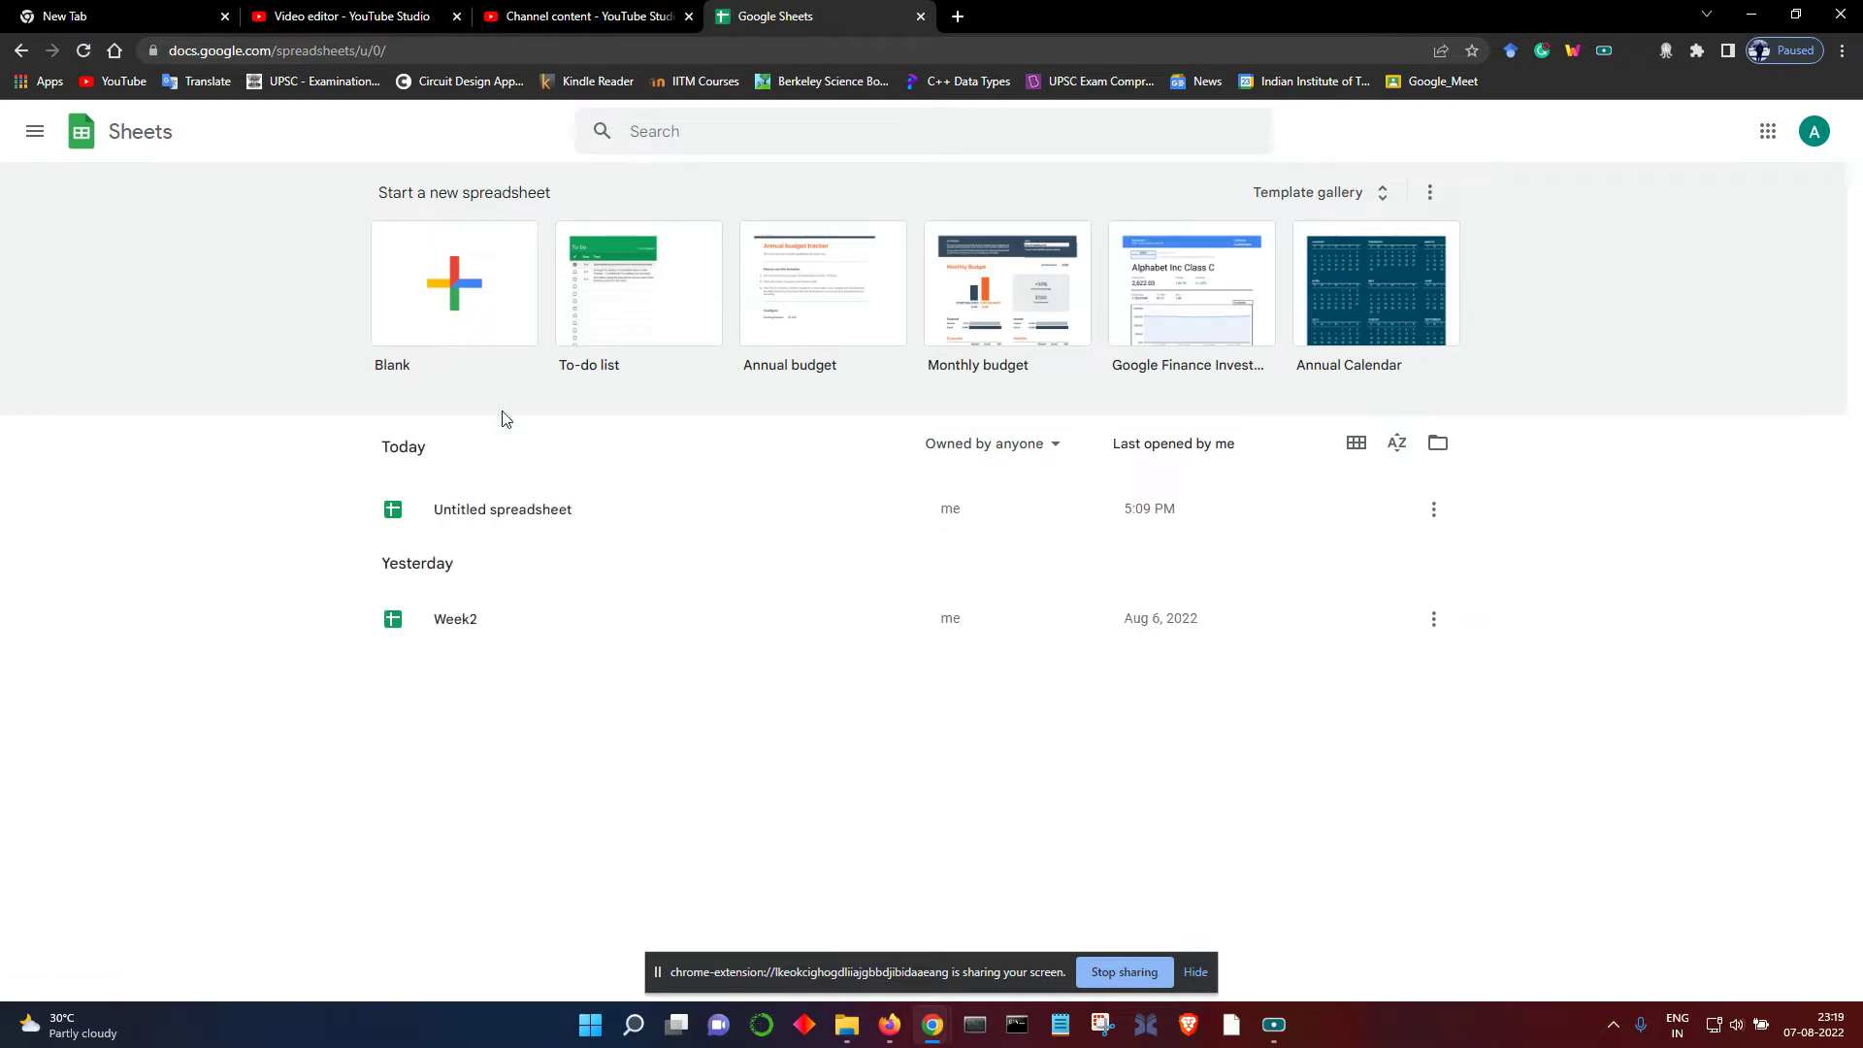
pyautogui.click(493, 337)
pyautogui.click(480, 520)
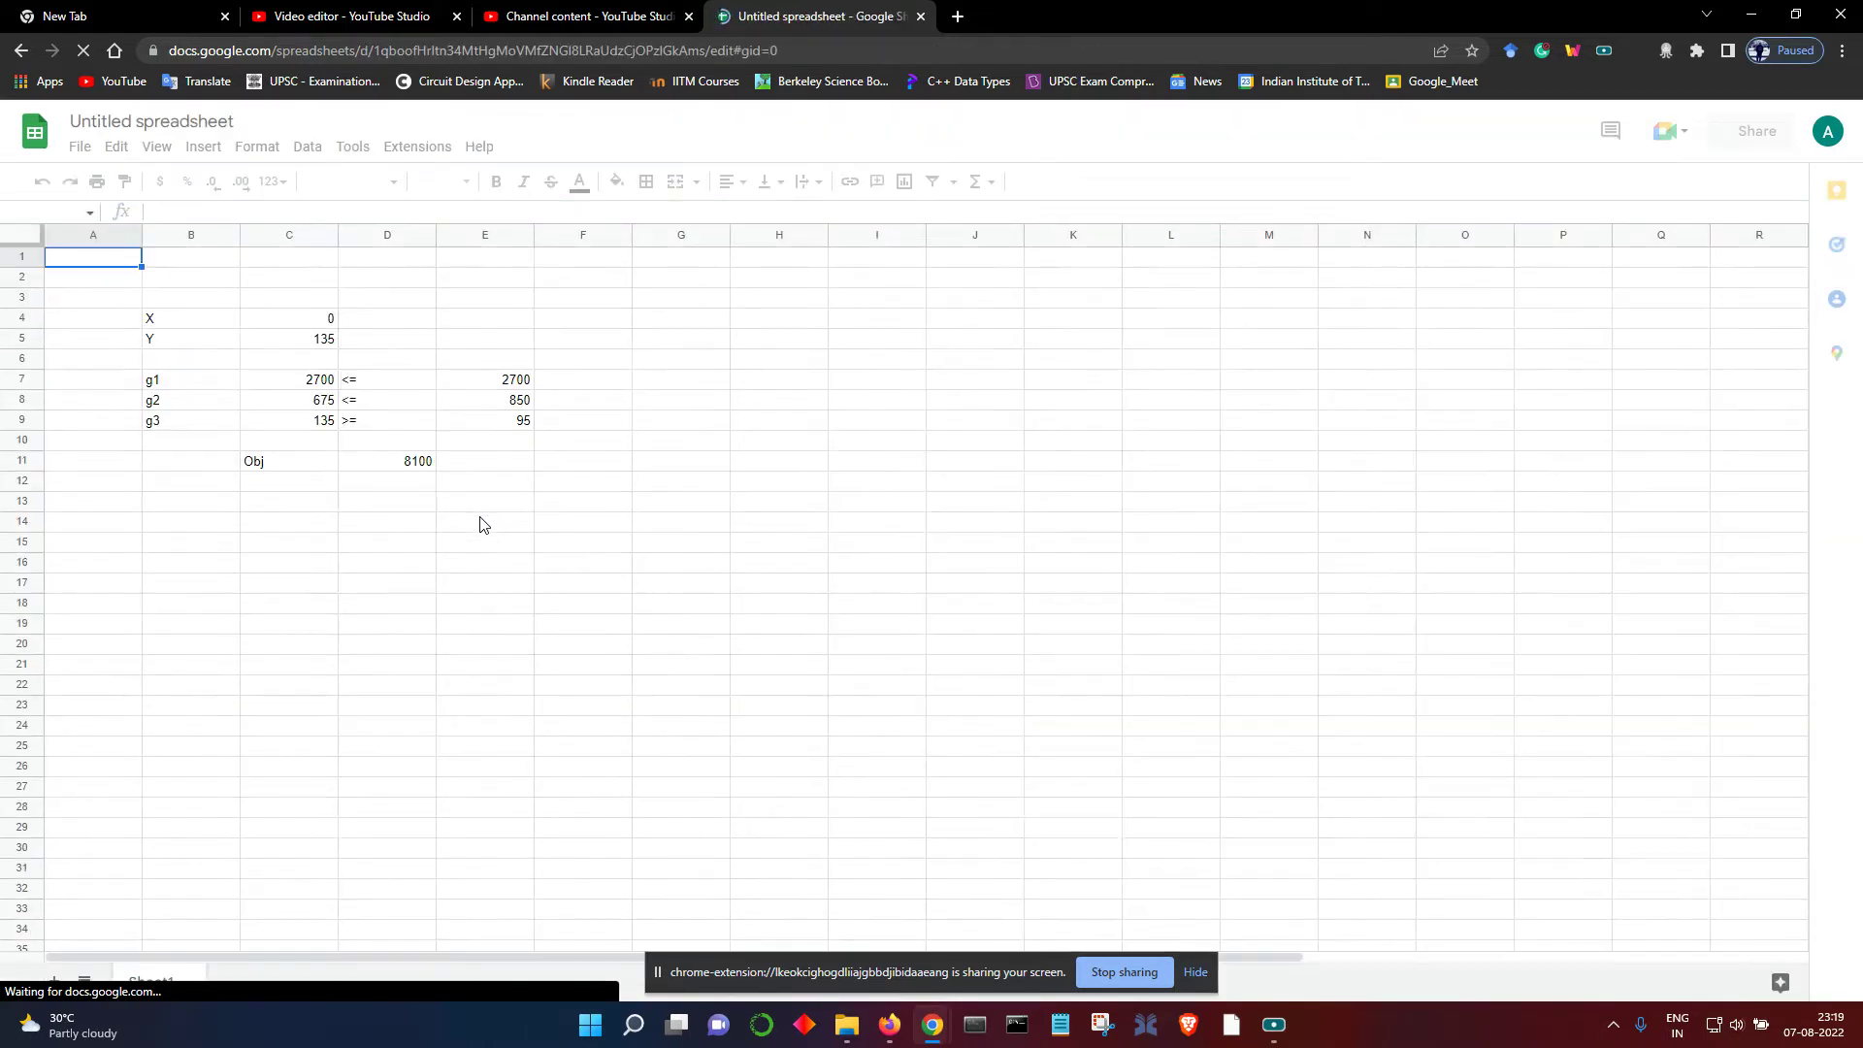
# - Add the headings 'Variables' in B3 and 'Values' in C3
pyautogui.moveTo(197, 324); pyautogui.dragTo(199, 343)
pyautogui.click(194, 295)
pyautogui.write('Variables')
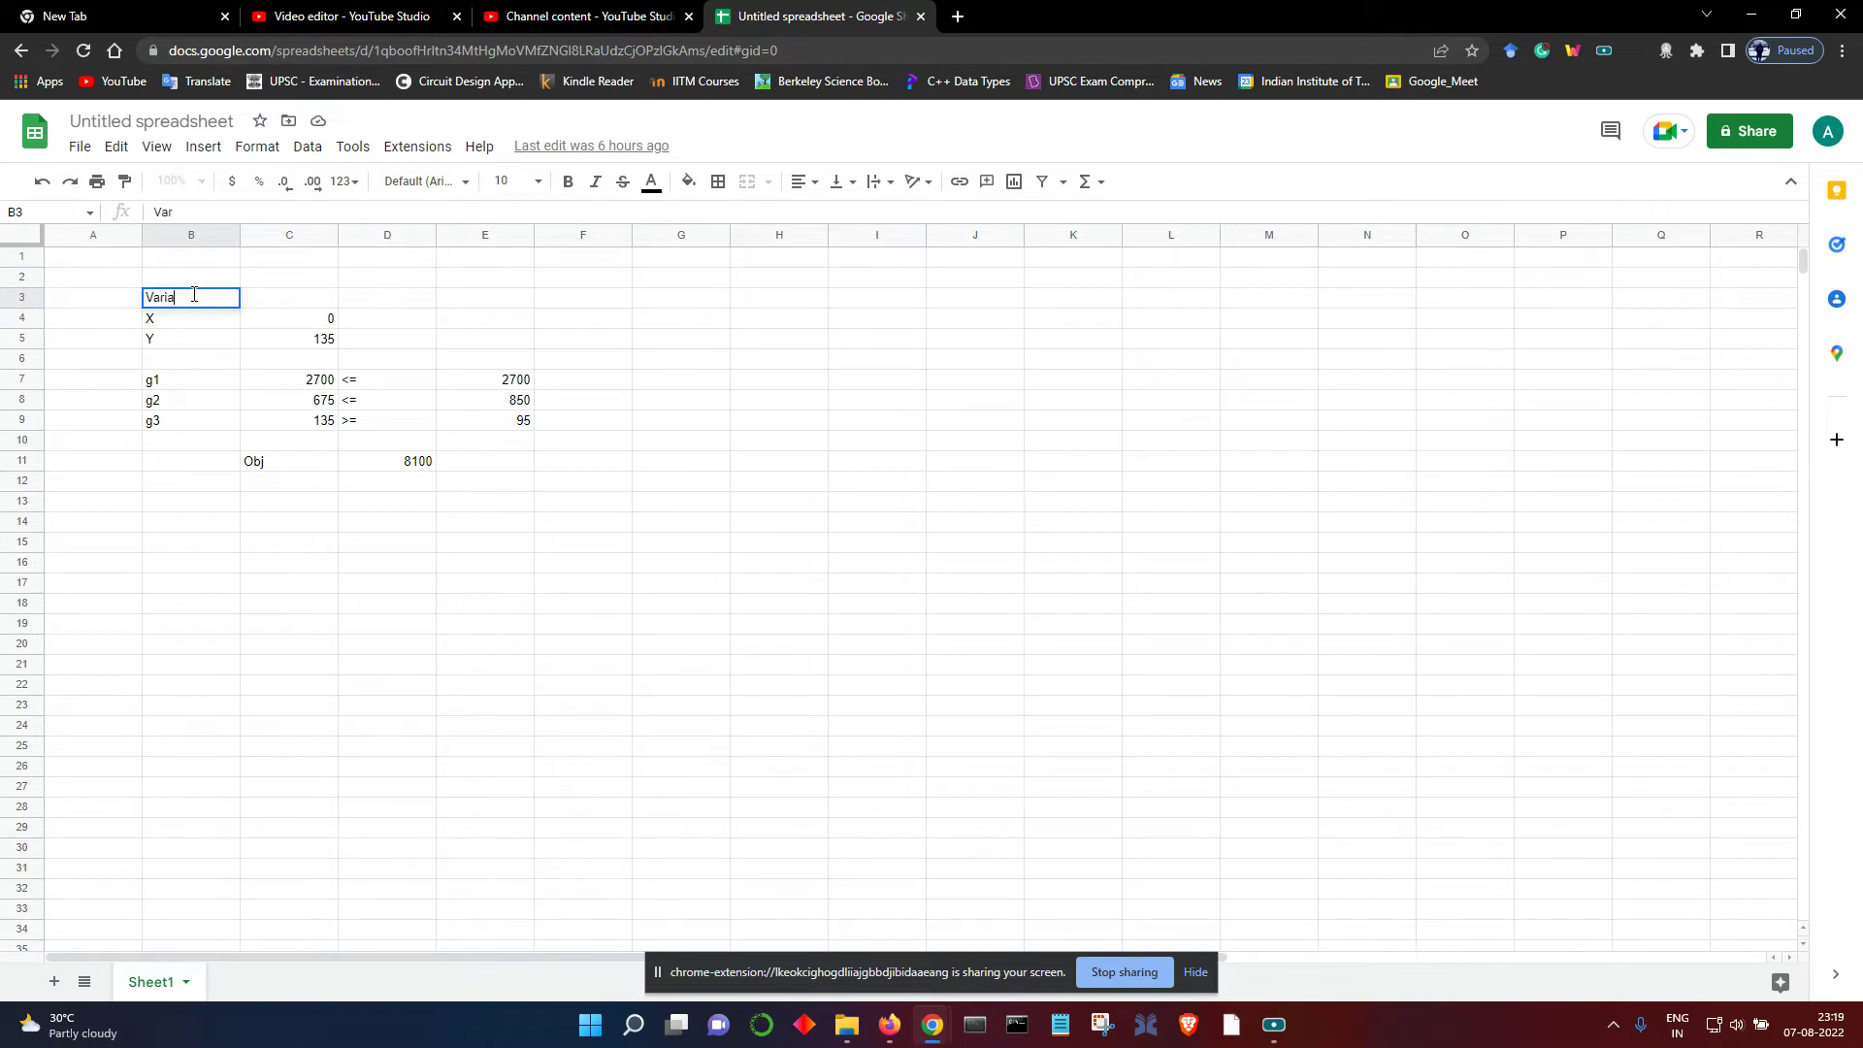
pyautogui.click(281, 301)
pyautogui.write('Values')
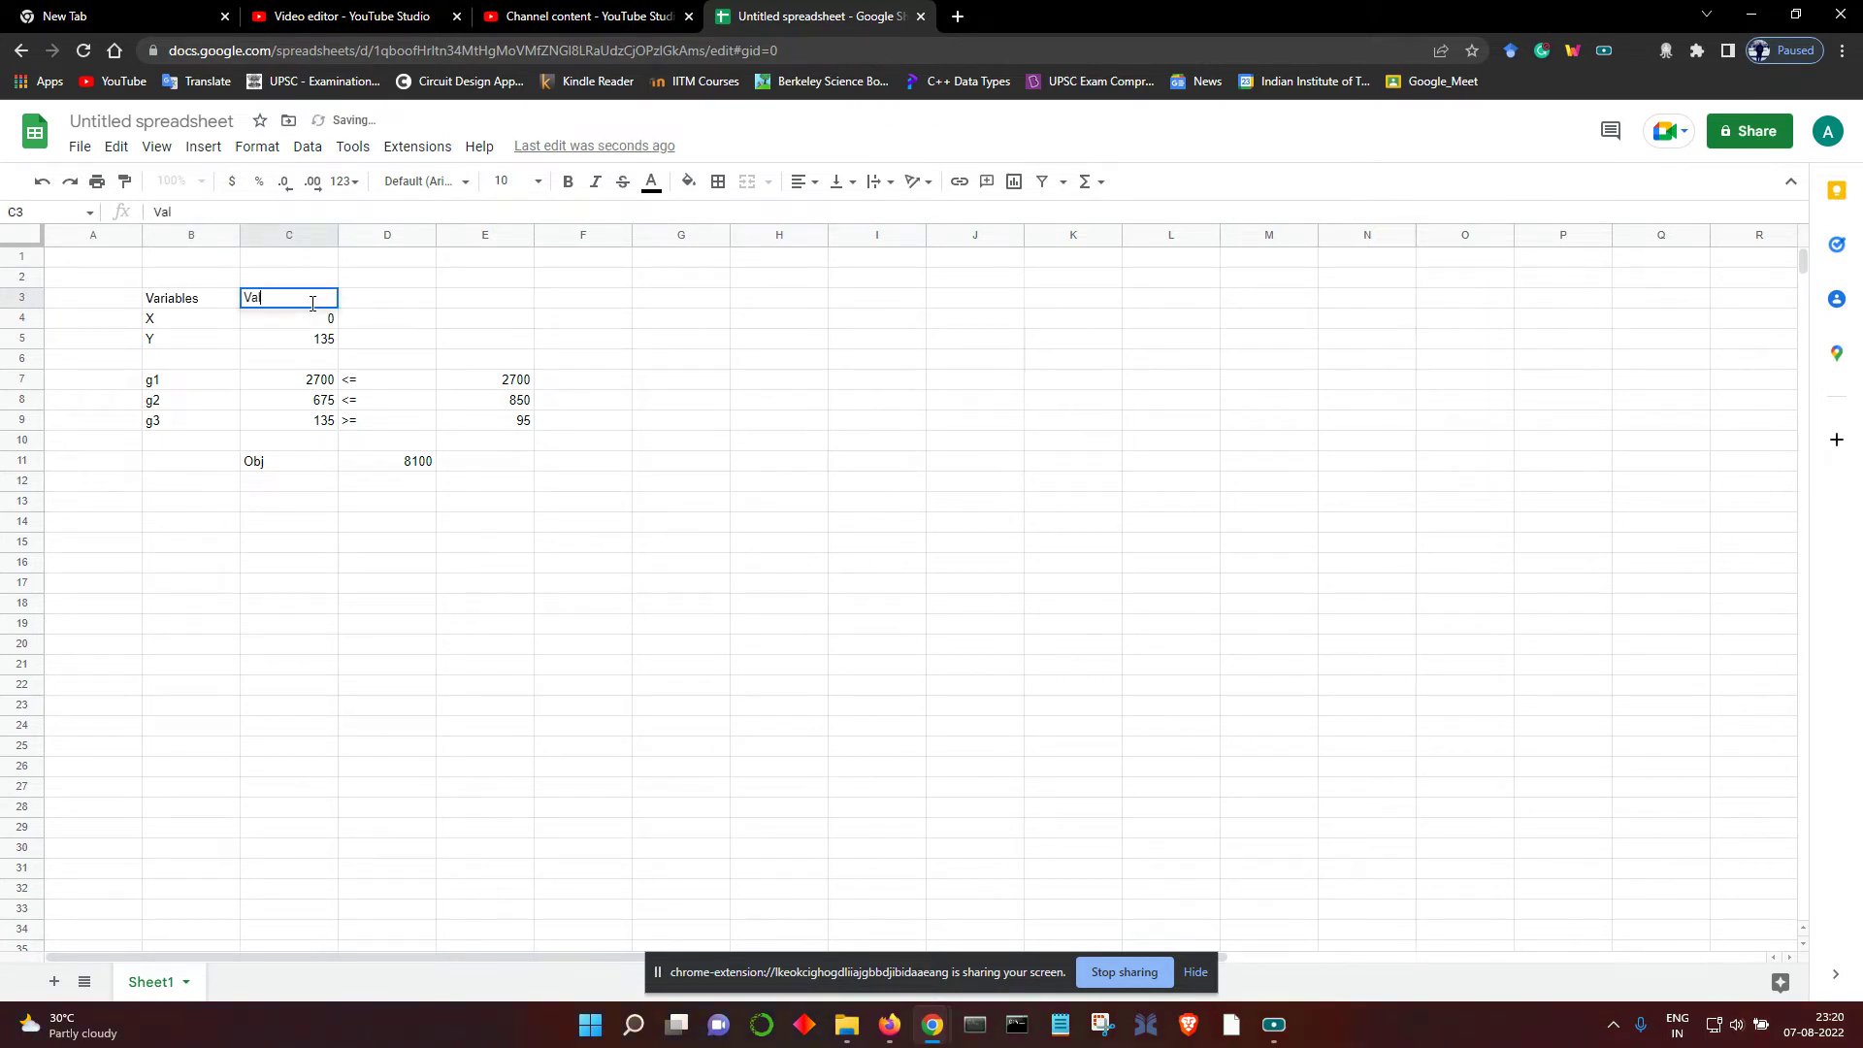
pyautogui.click(413, 302)
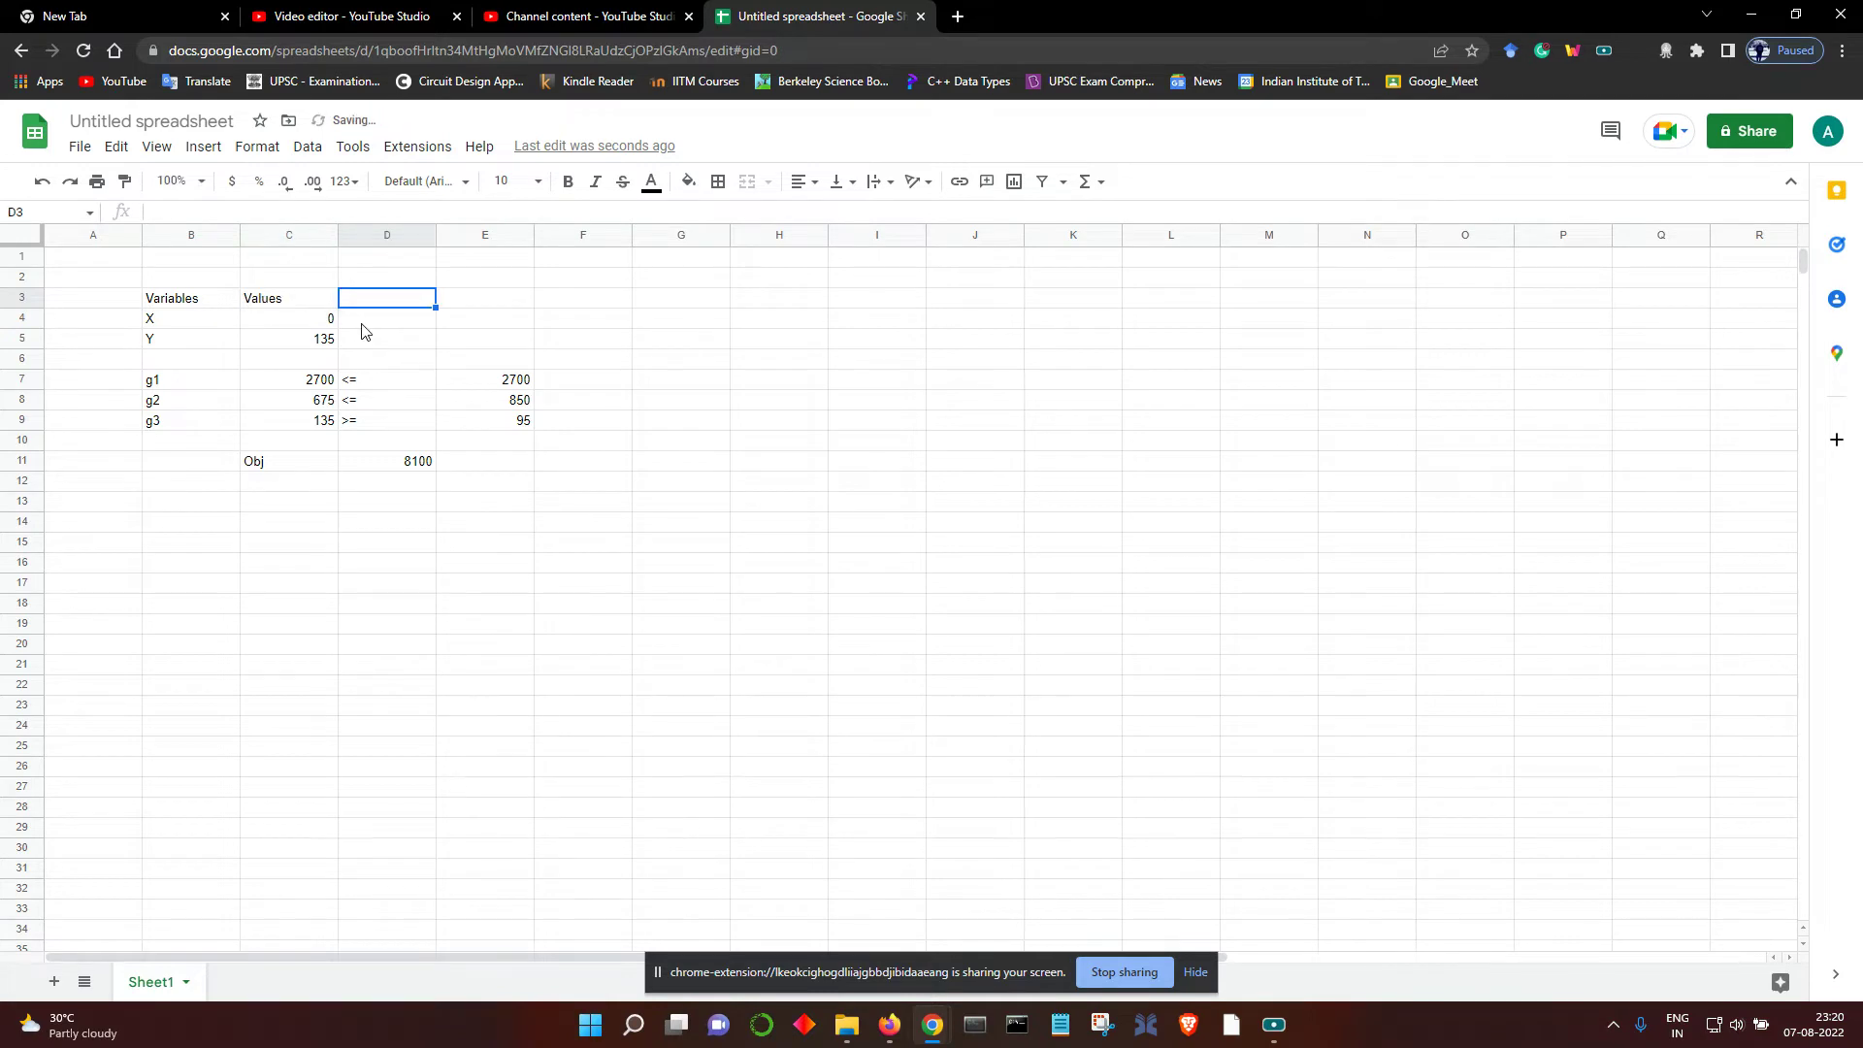
# - Reset Y's value in C5 to 0
pyautogui.click(231, 327)
pyautogui.click(456, 338)
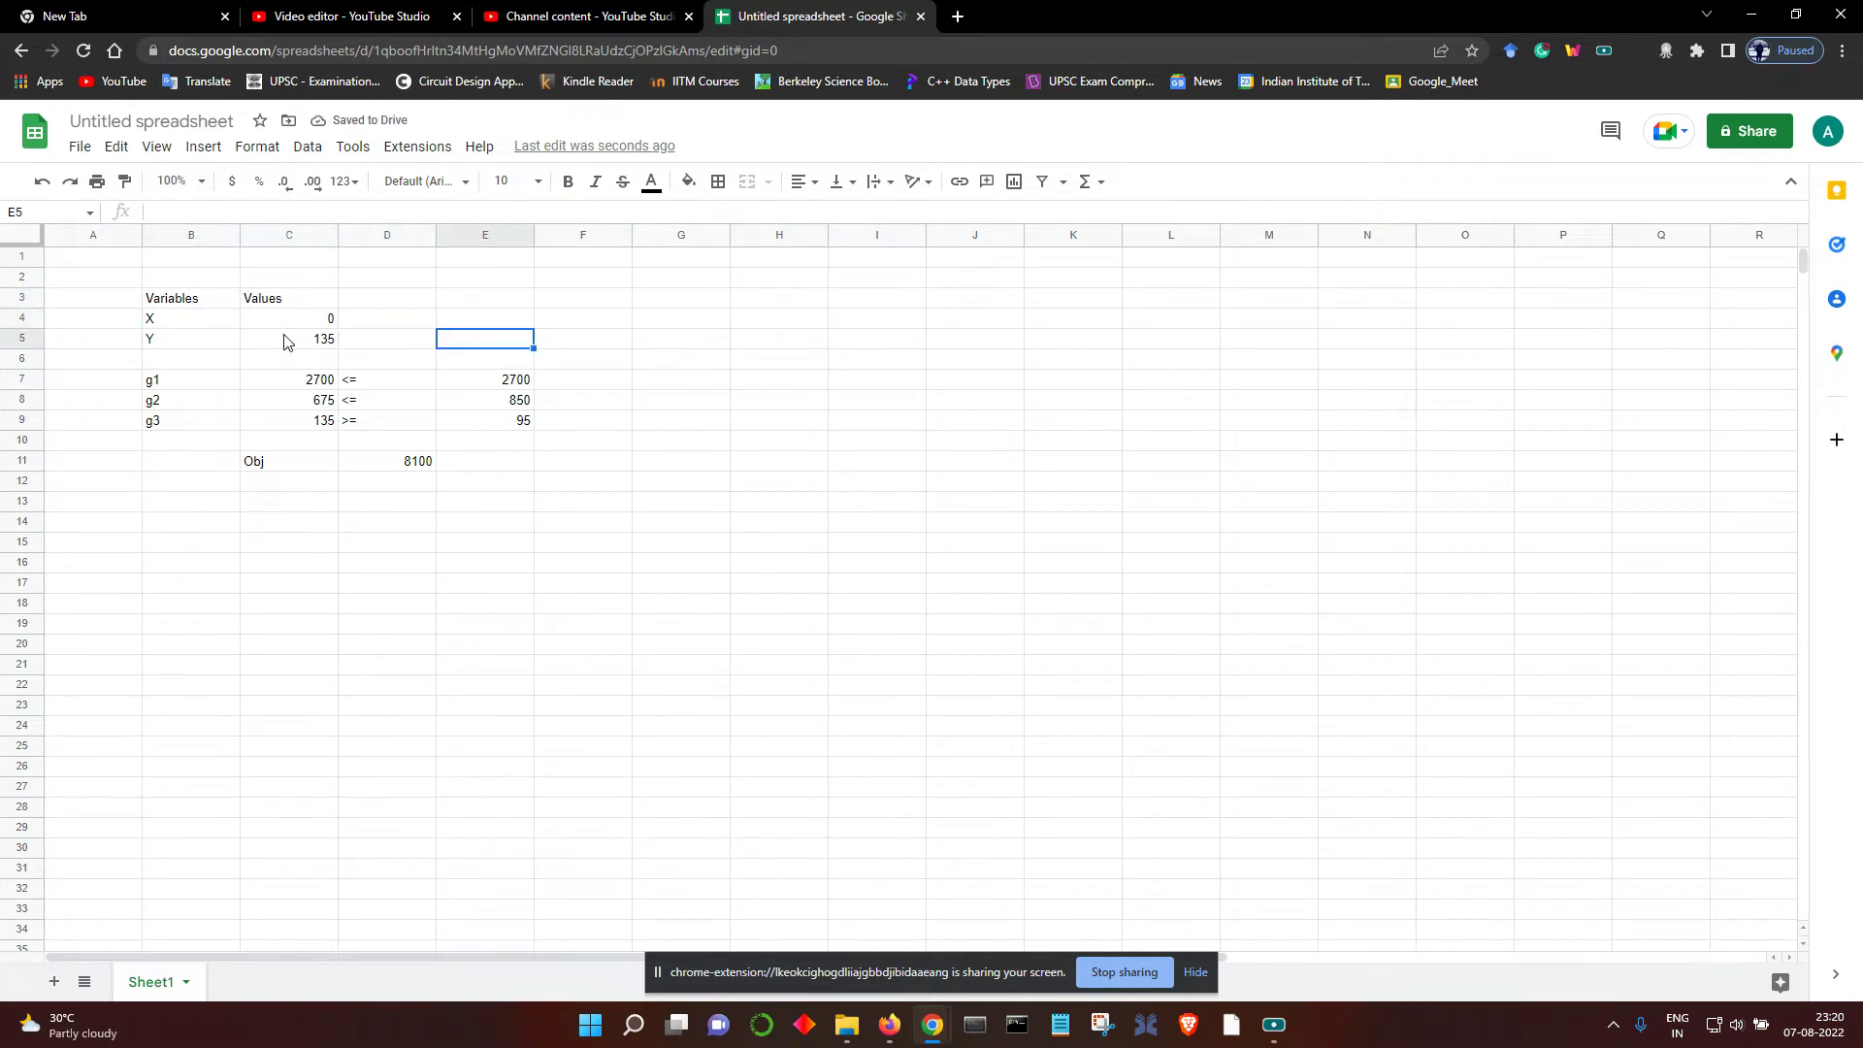
pyautogui.click(308, 328)
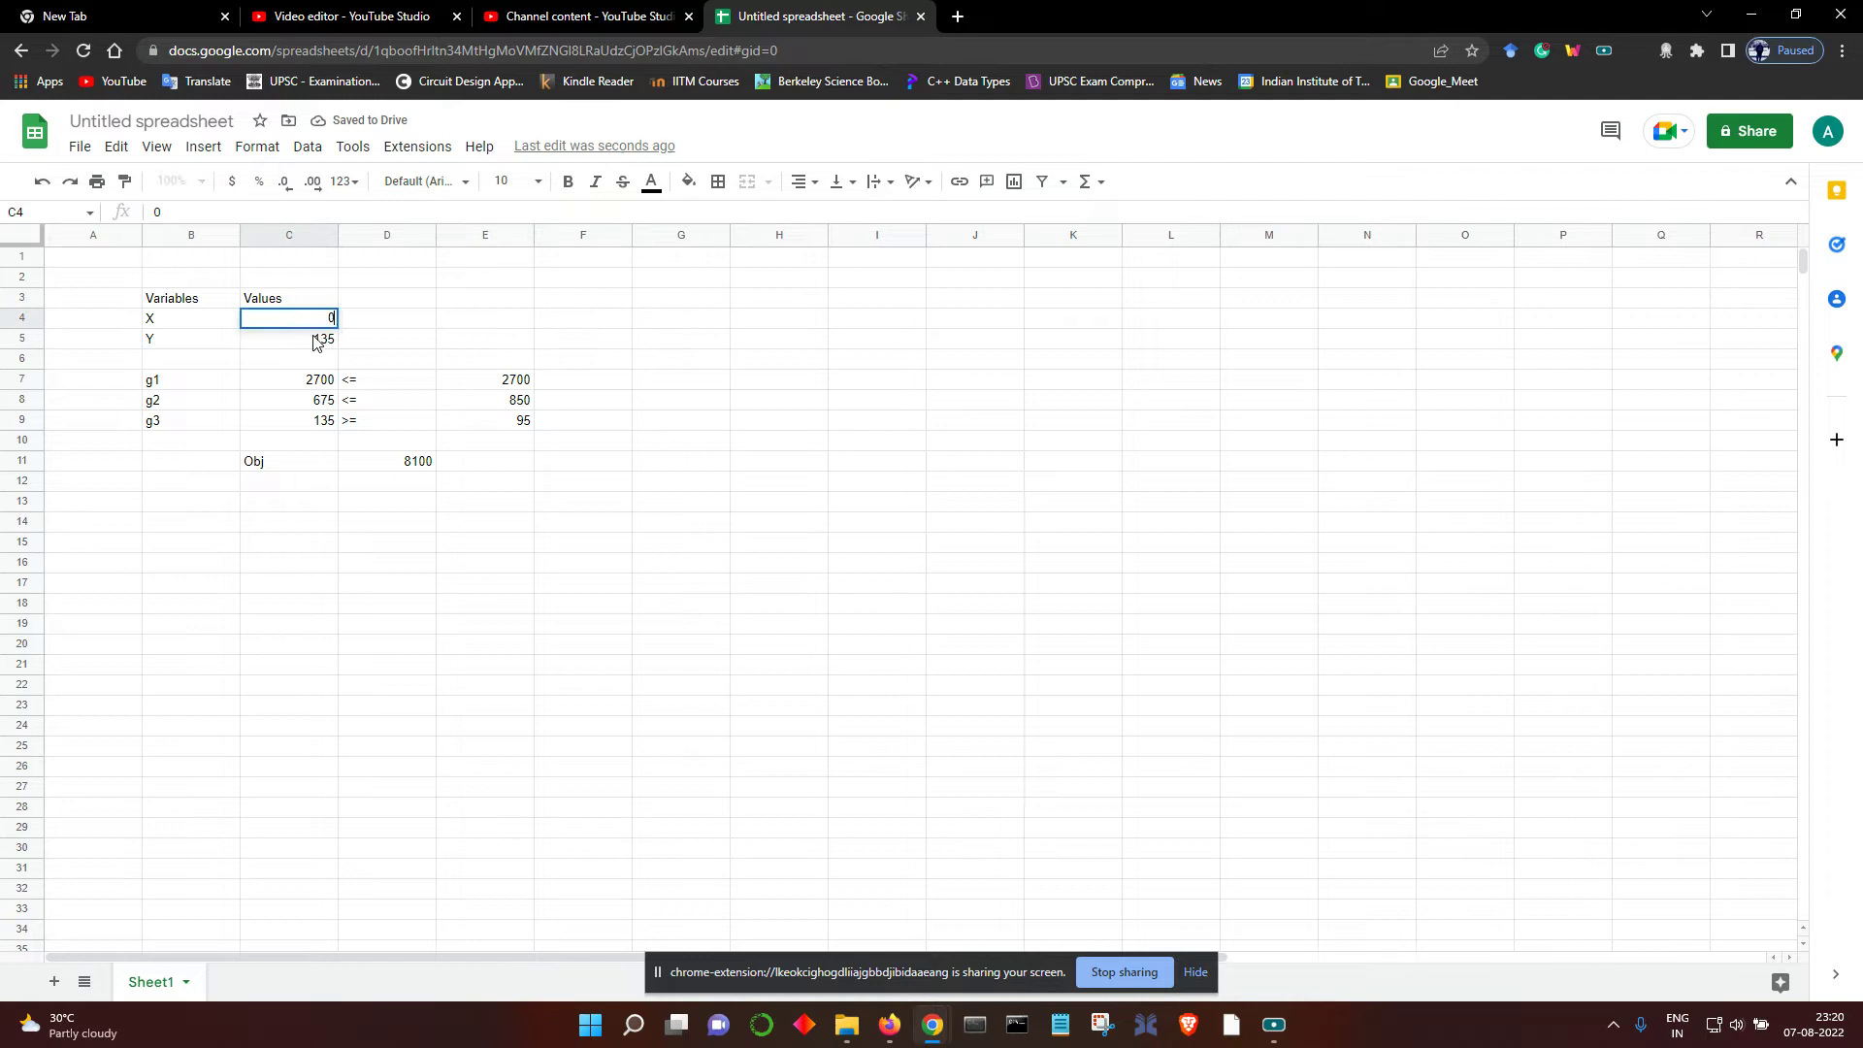
pyautogui.click(310, 338)
pyautogui.write('0')
pyautogui.click(377, 343)
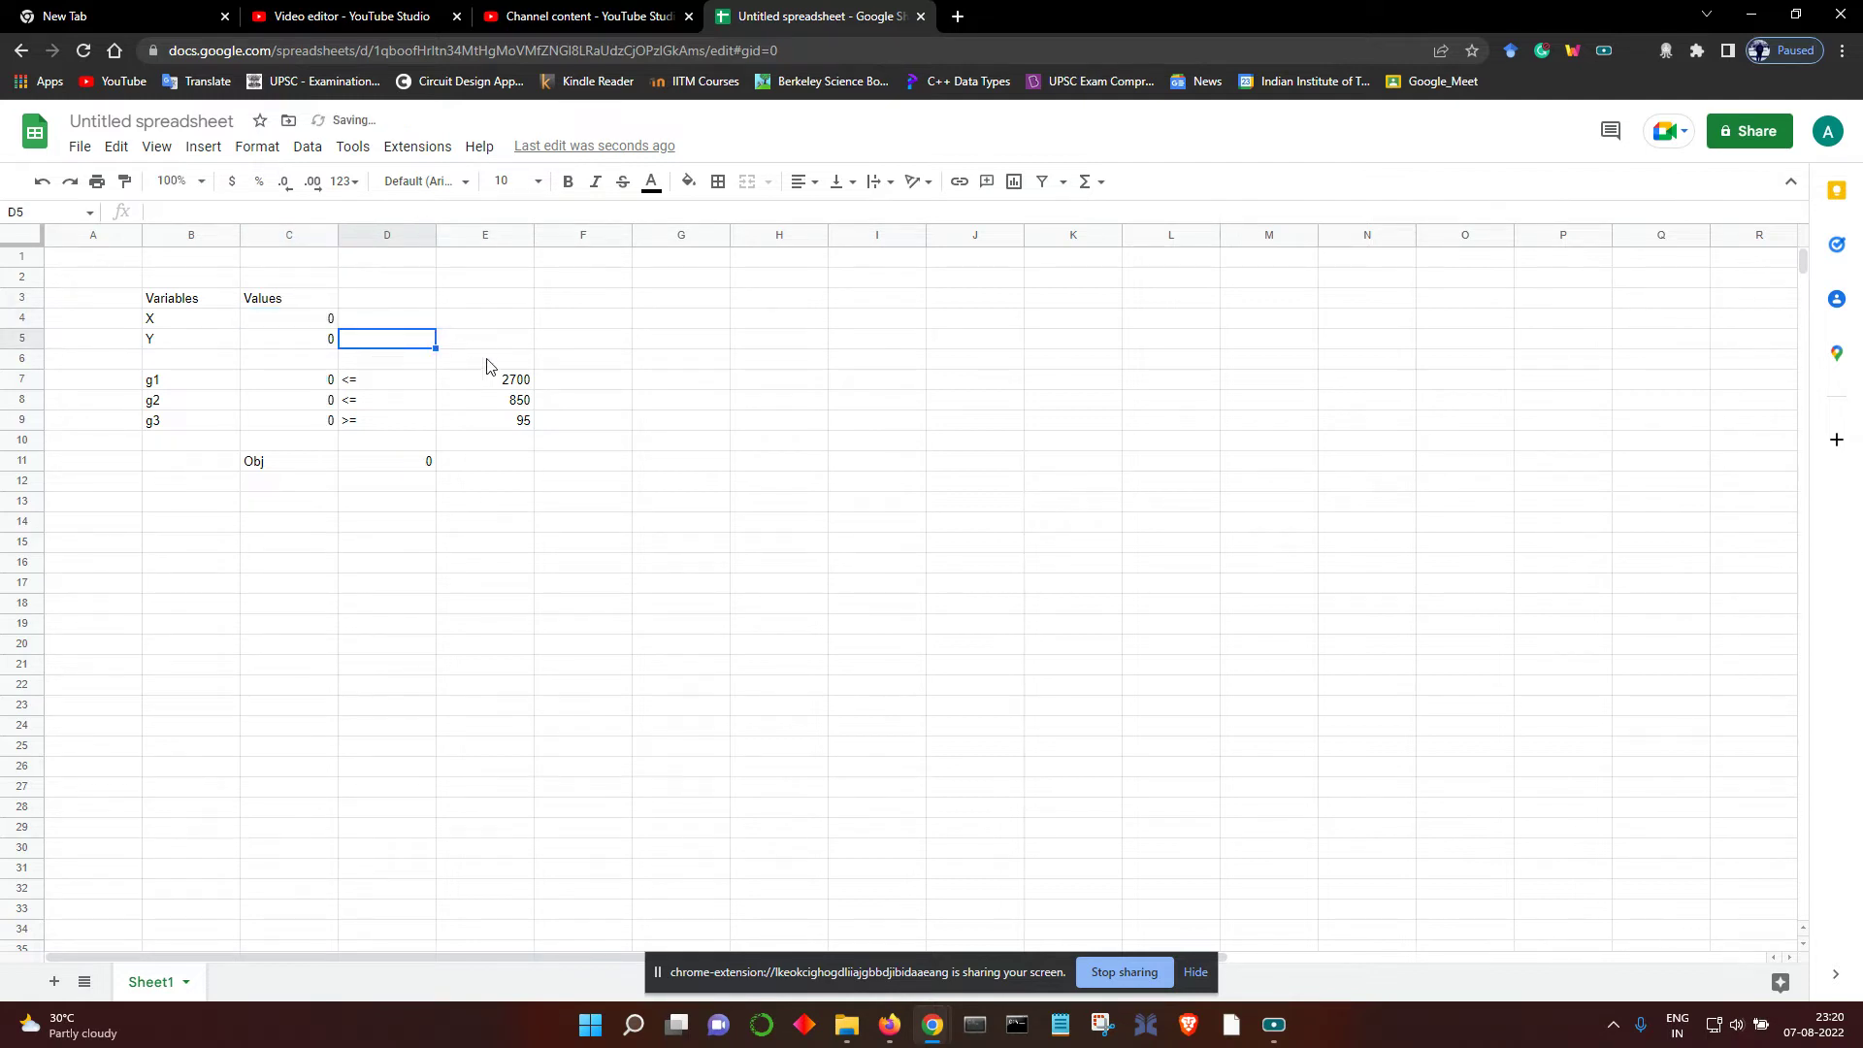
# - Check that X in C4 and Y in C5 both read 0
pyautogui.click(557, 352)
pyautogui.click(200, 323)
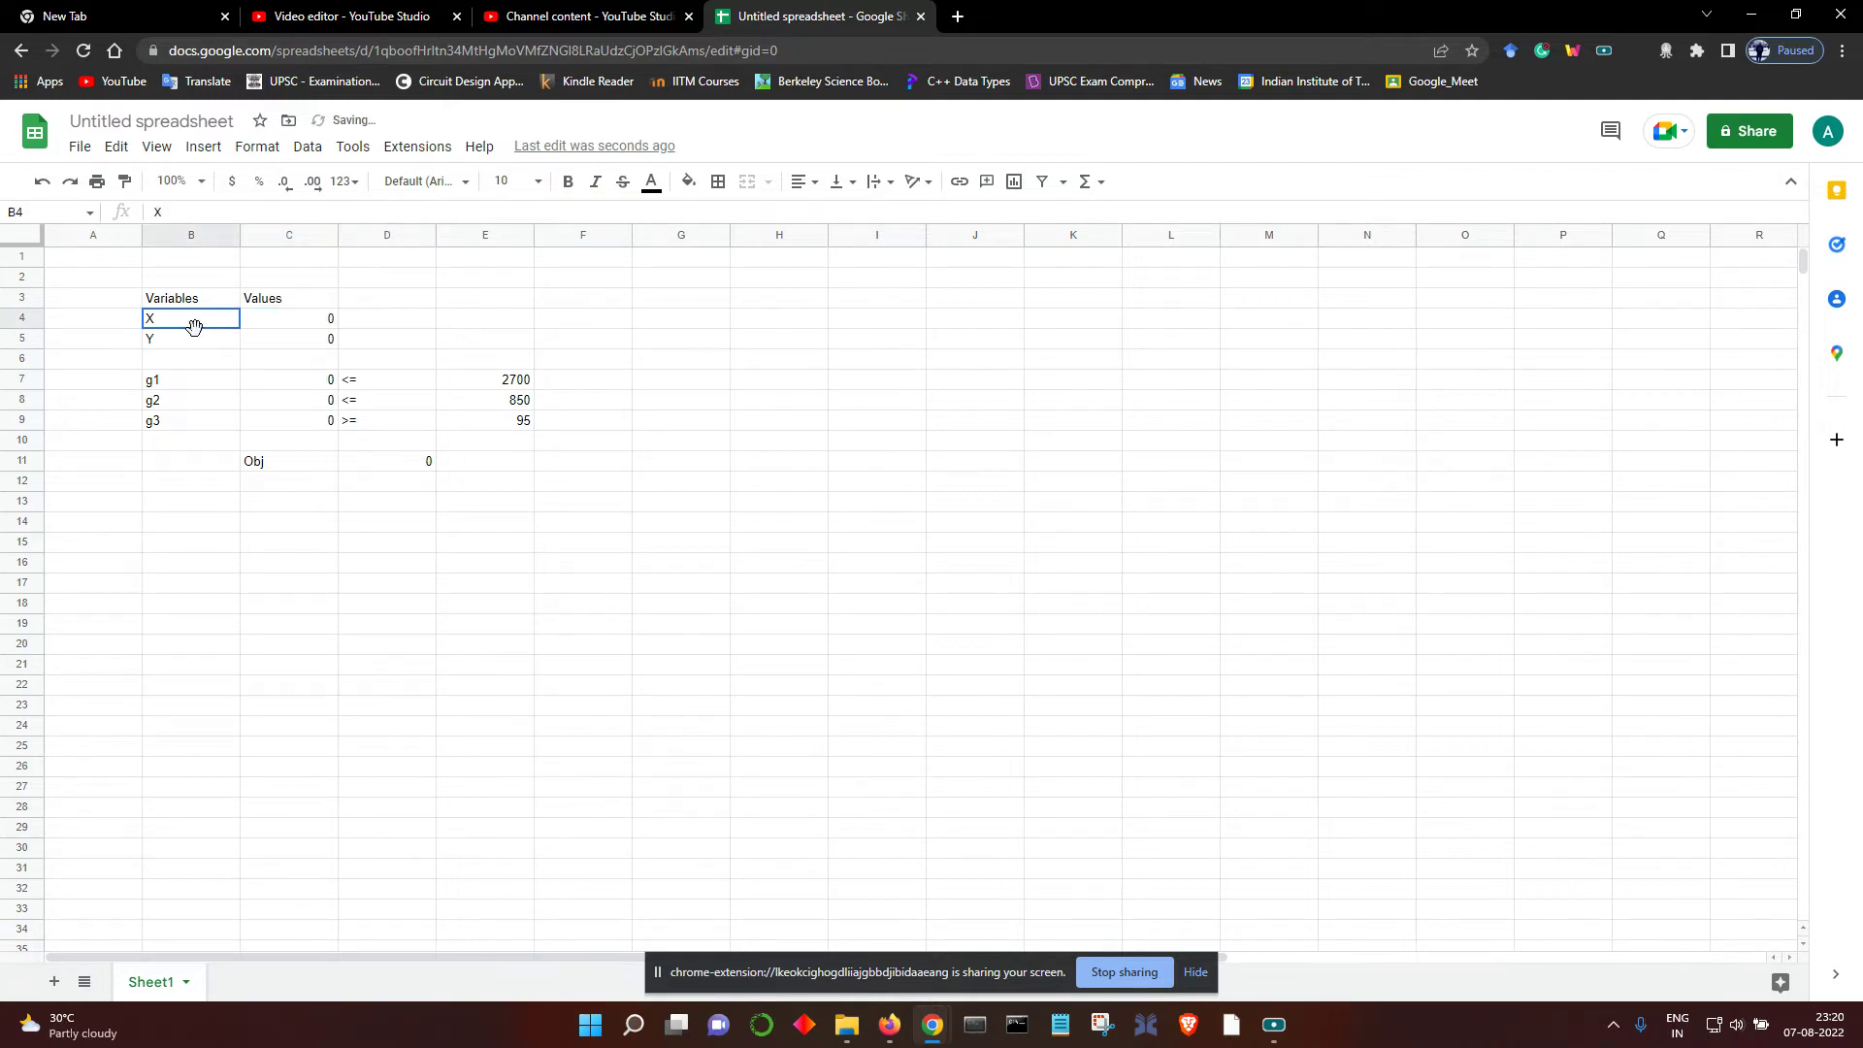
pyautogui.click(291, 323)
pyautogui.click(299, 341)
pyautogui.click(299, 326)
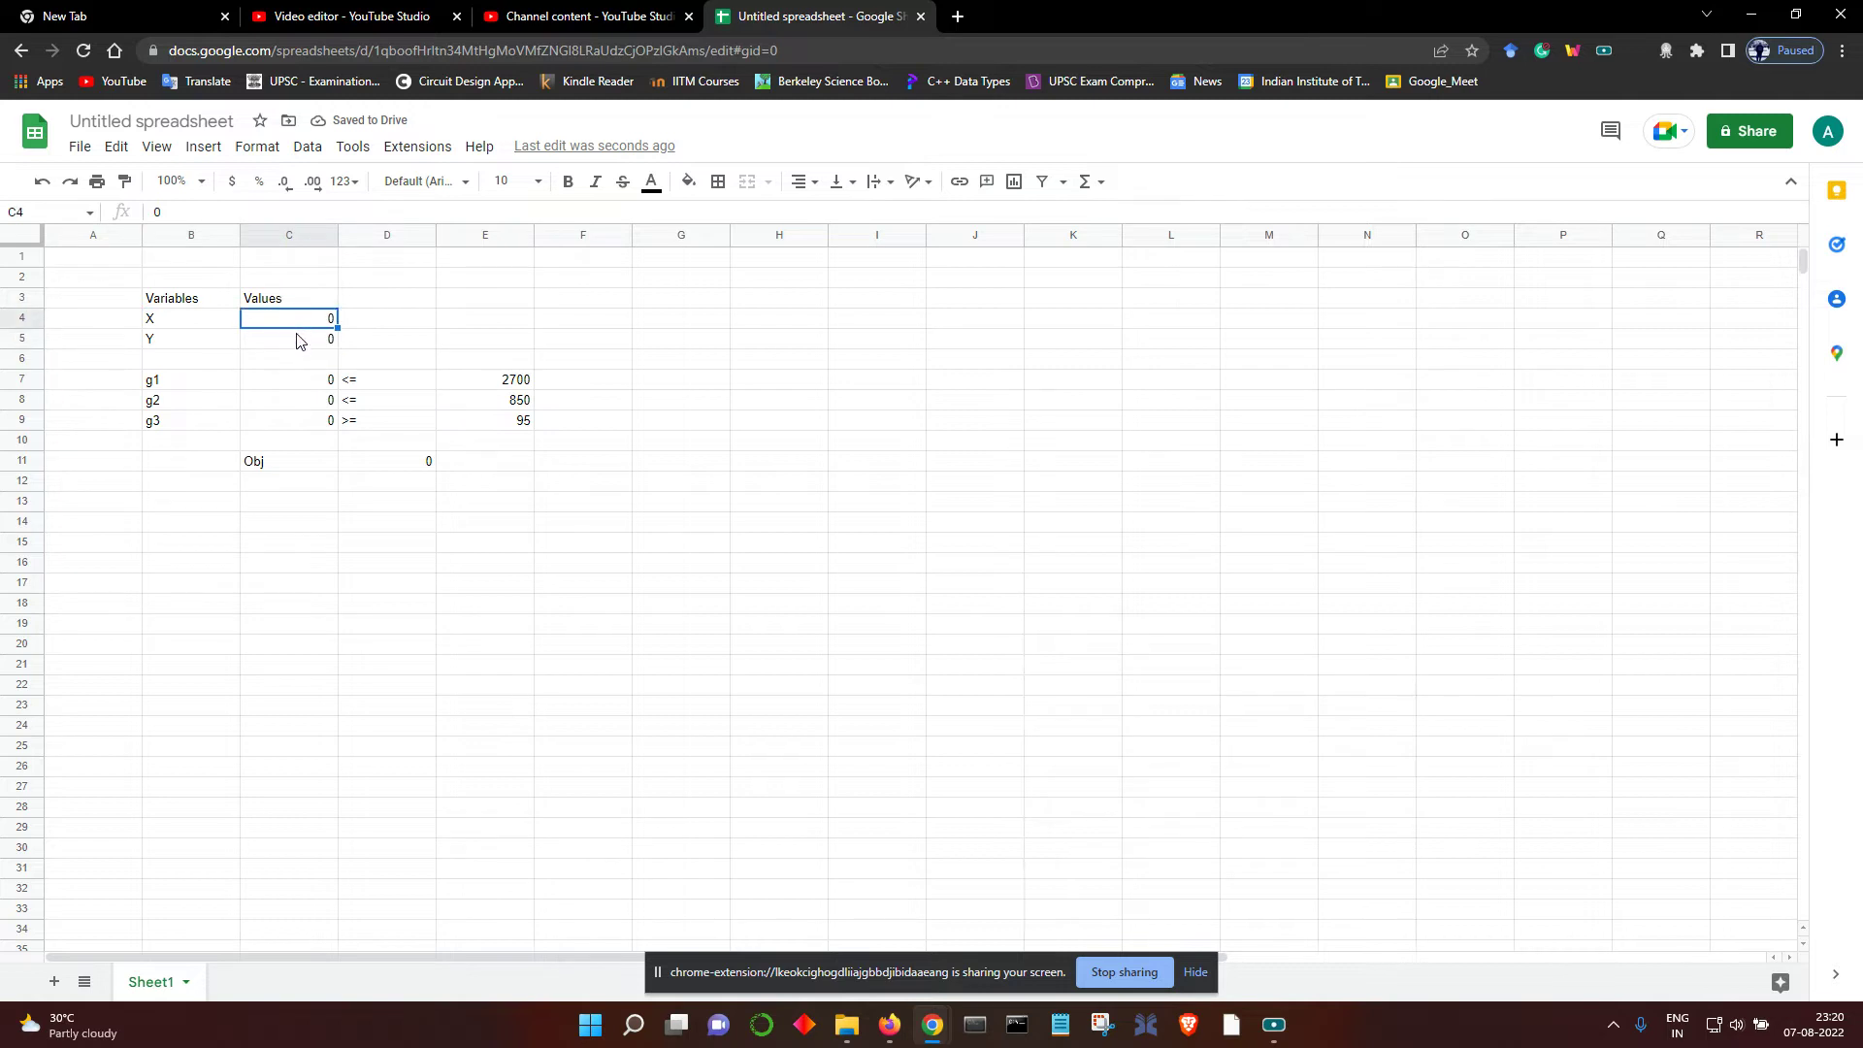
pyautogui.click(298, 342)
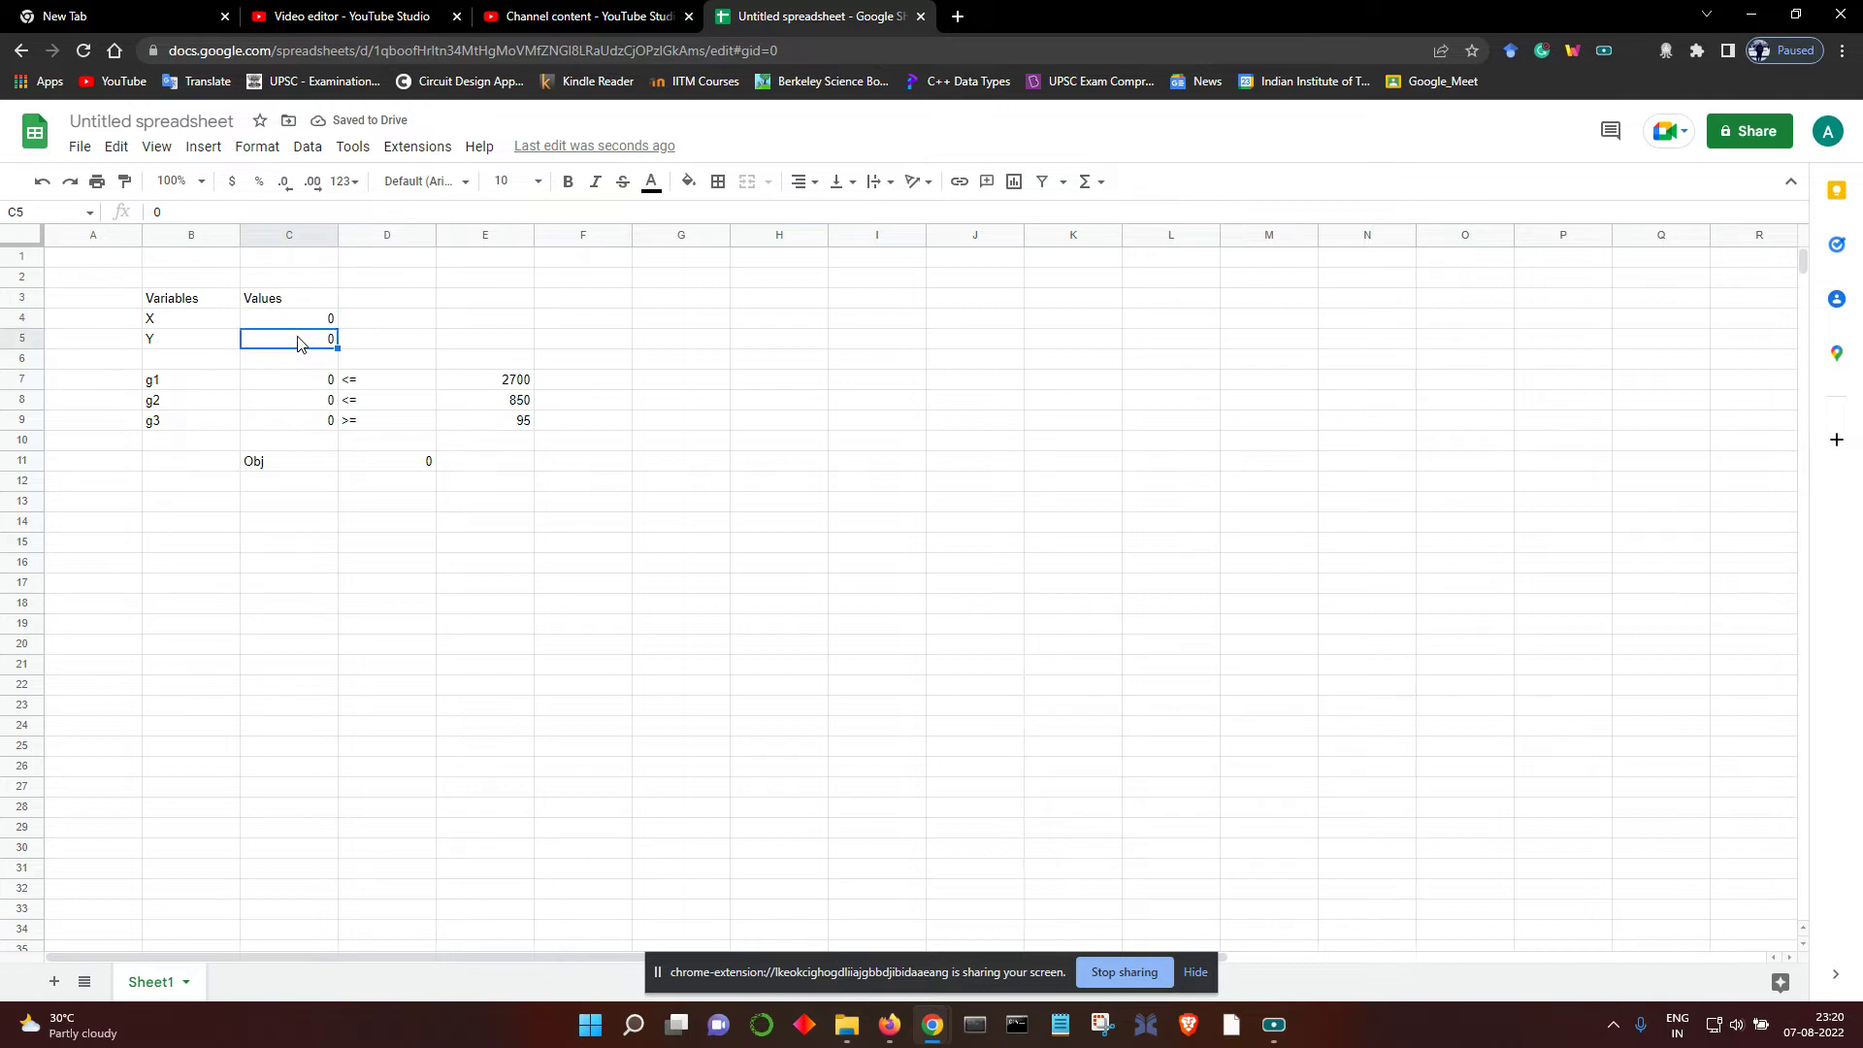
# - Change the g2 formula in C8 to coefficients 5 and 10, leaving g1 unchanged
pyautogui.doubleClick(330, 380)
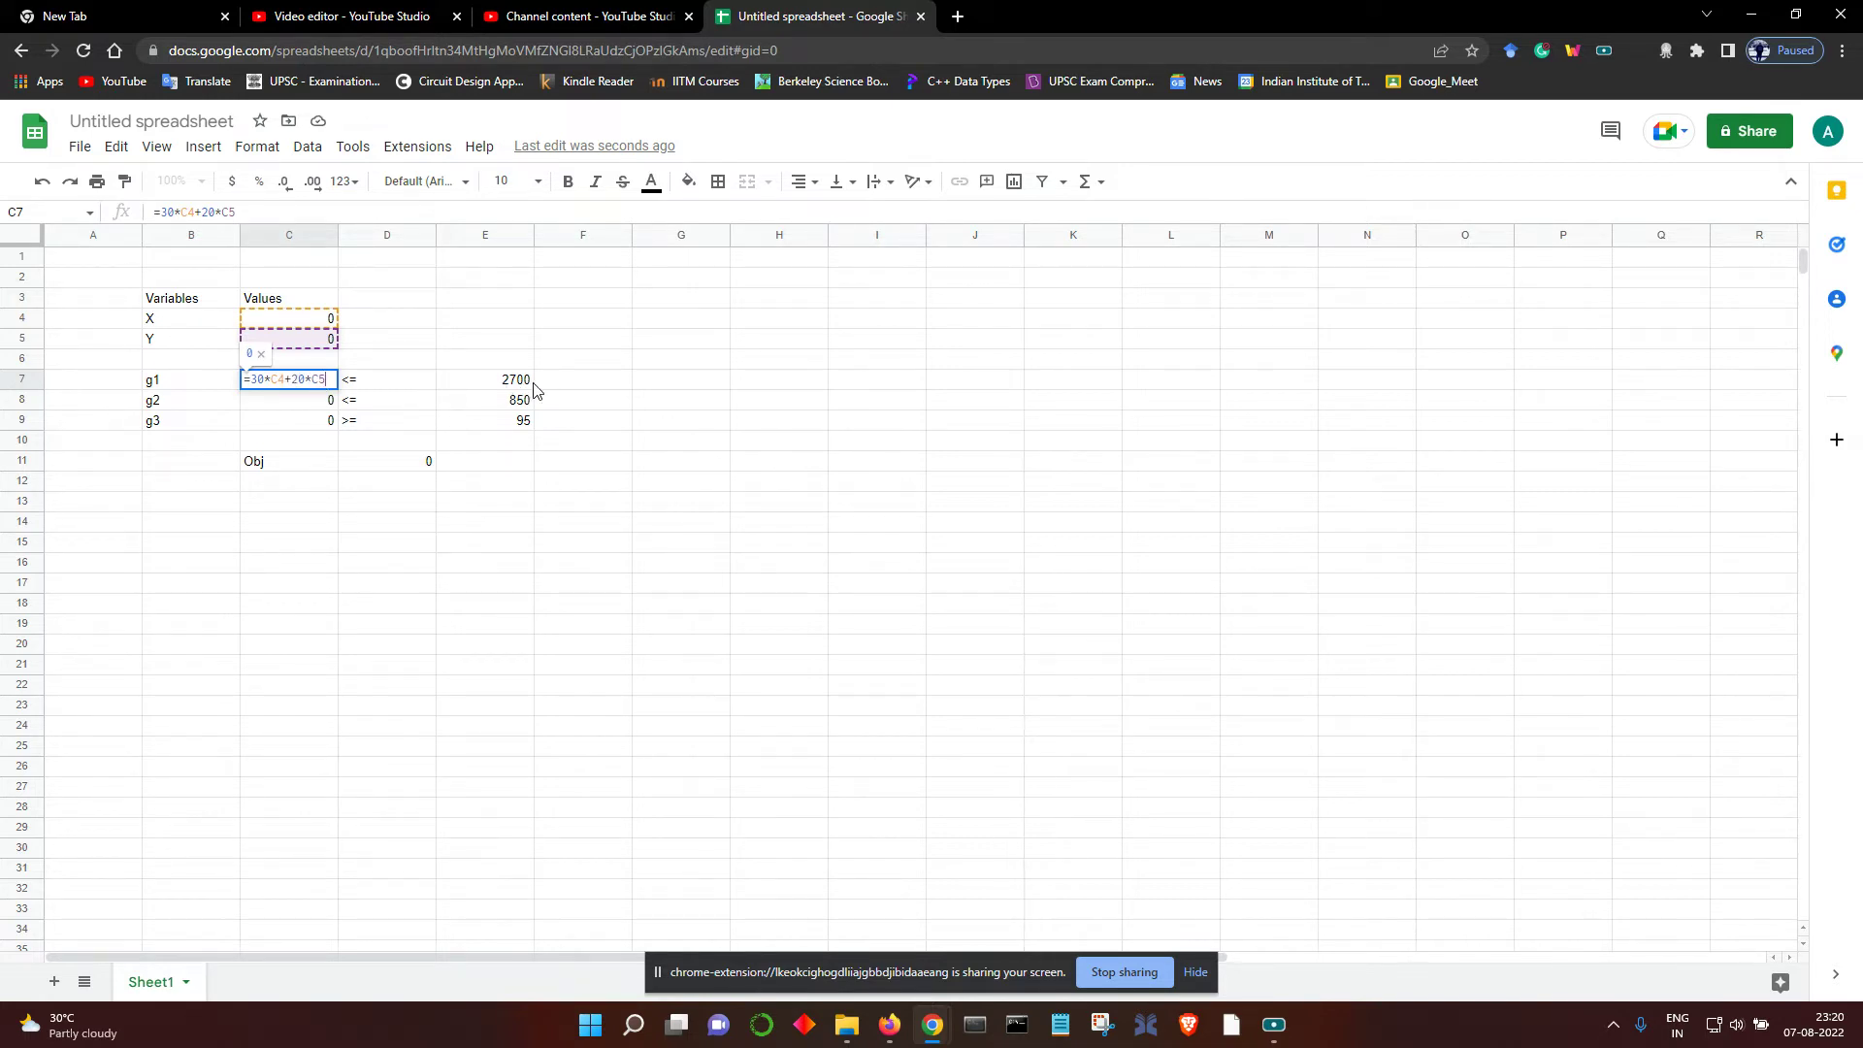
pyautogui.press('Escape')
pyautogui.doubleClick(313, 400)
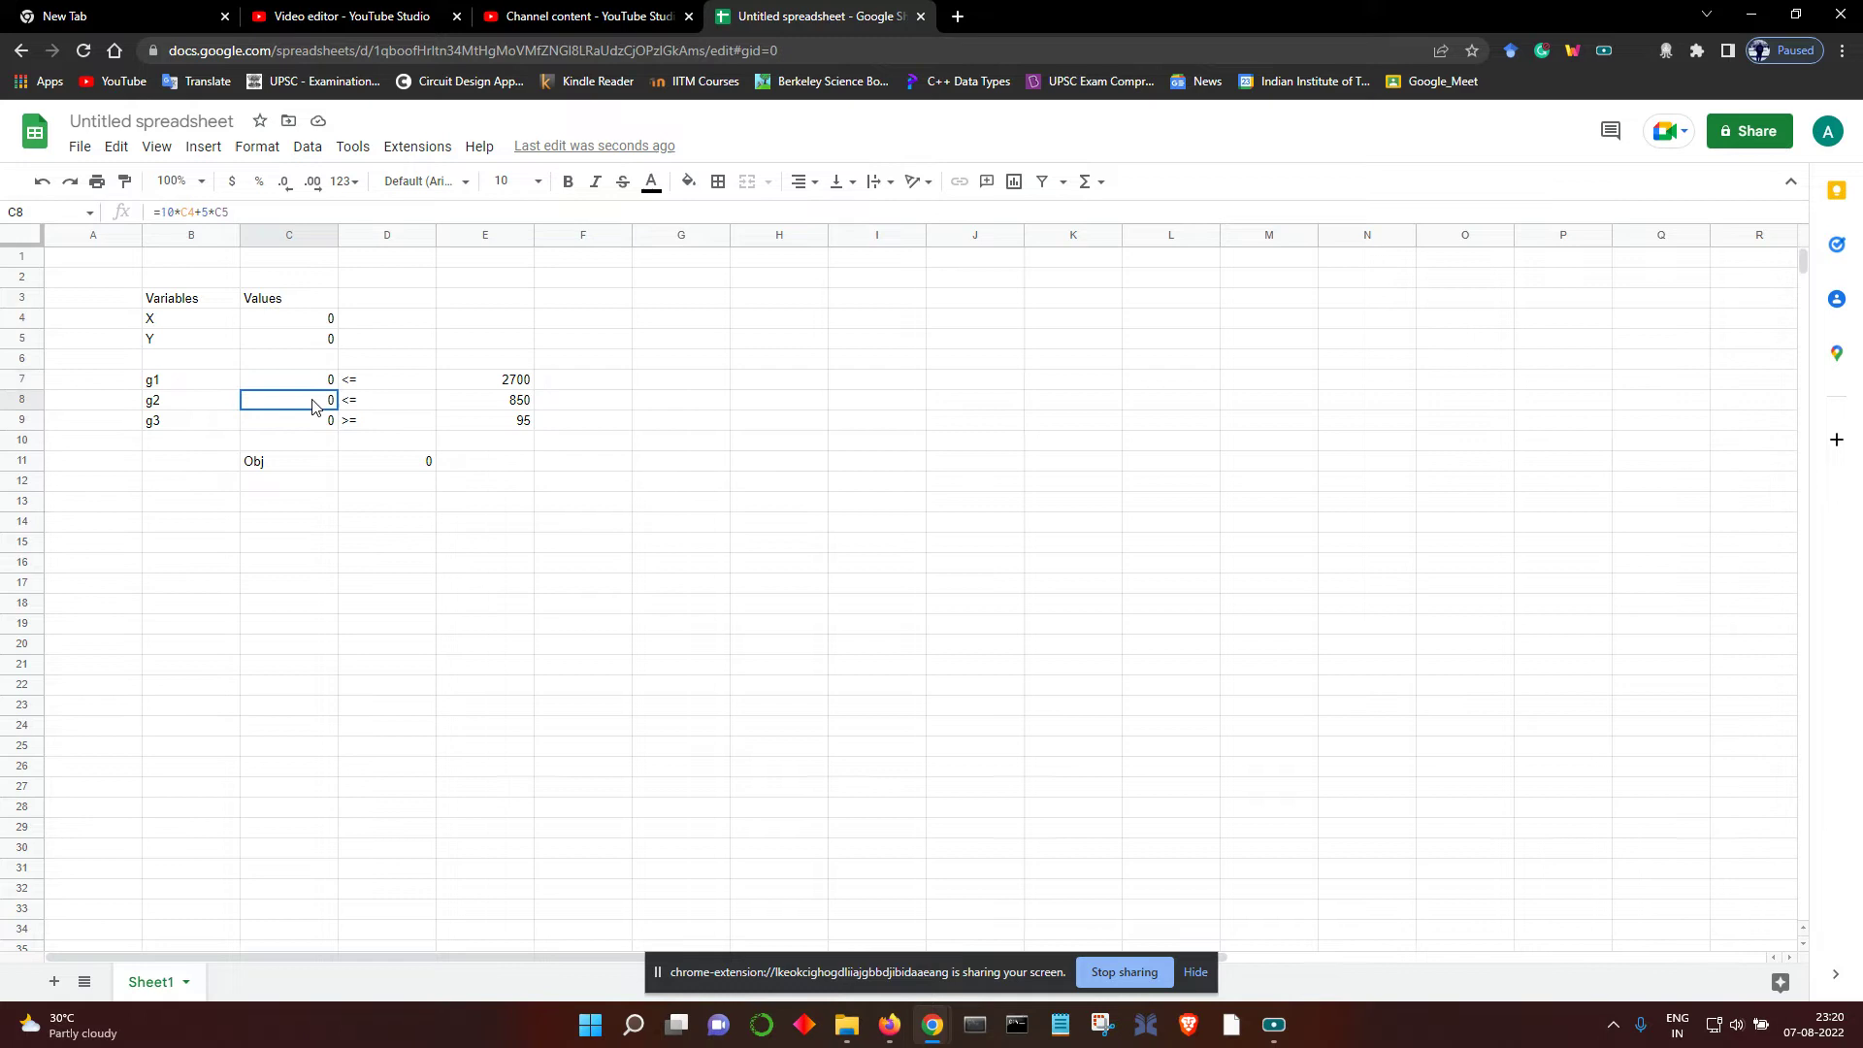
pyautogui.doubleClick(259, 399)
pyautogui.write('5')
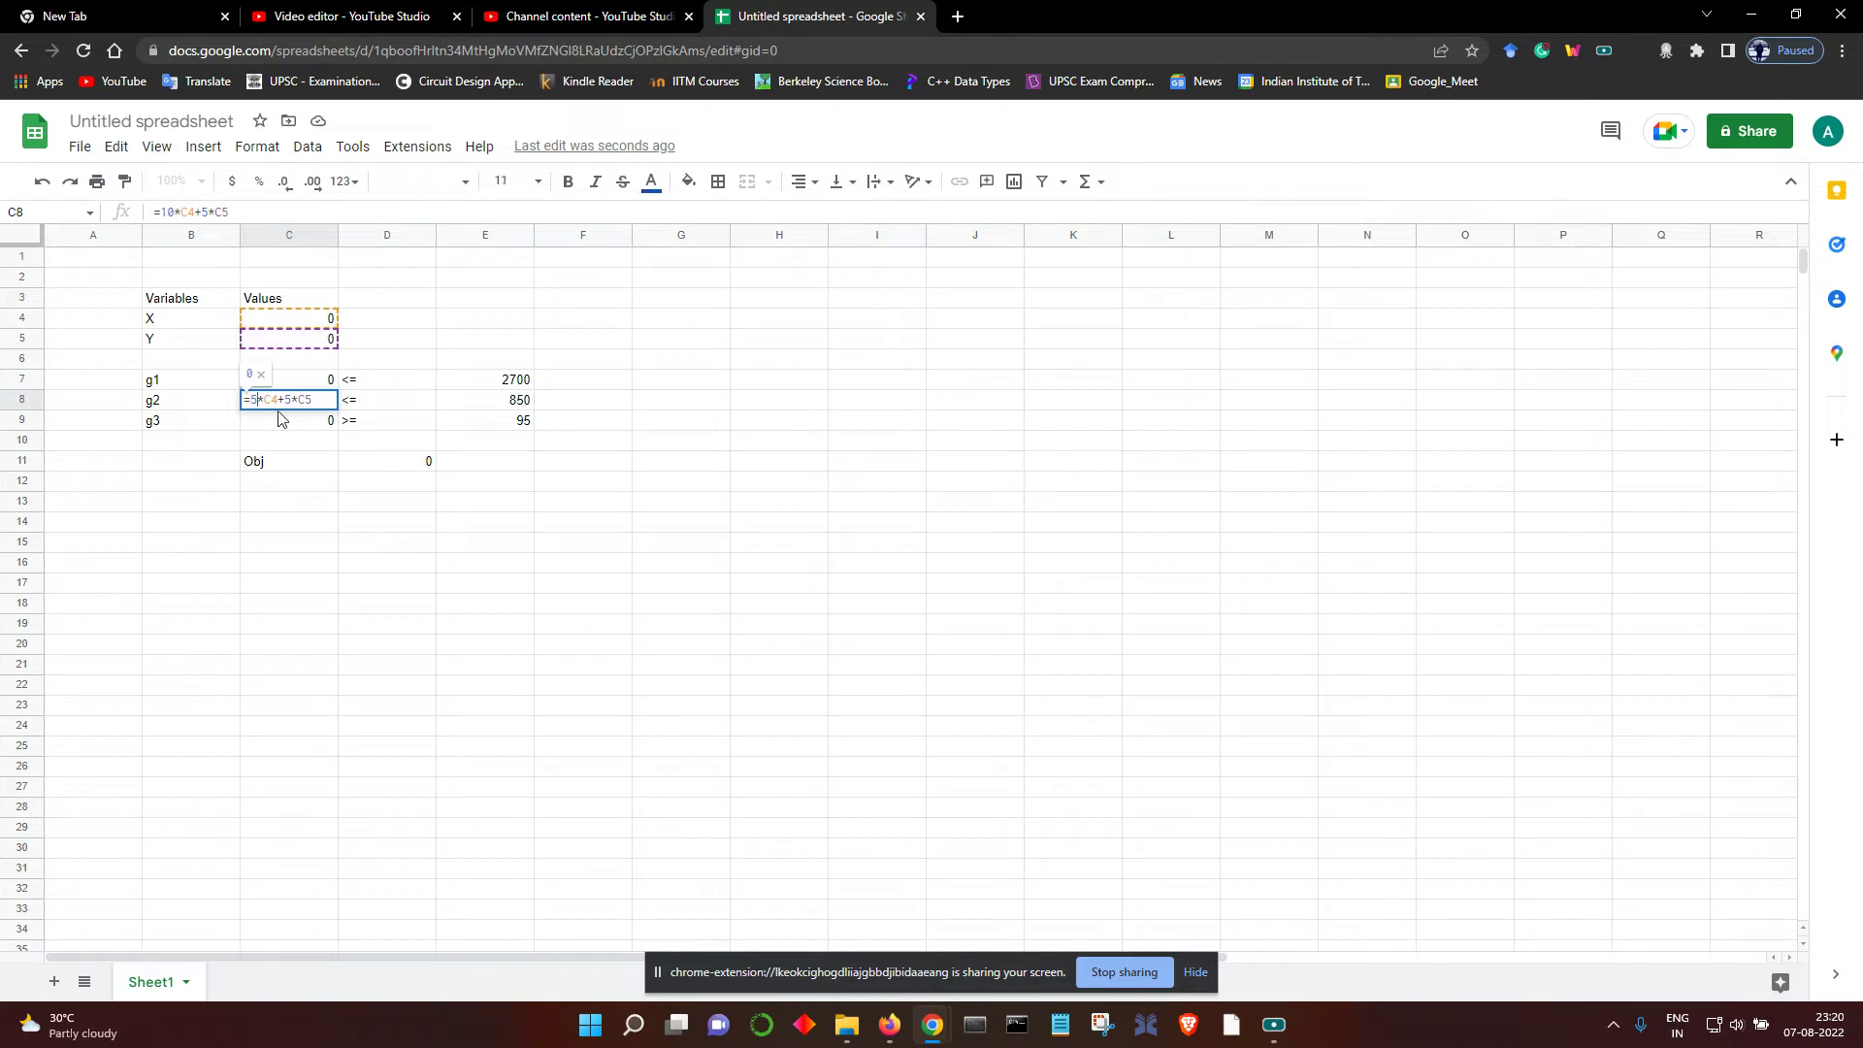
pyautogui.doubleClick(287, 399)
pyautogui.write('10')
pyautogui.press('Return')
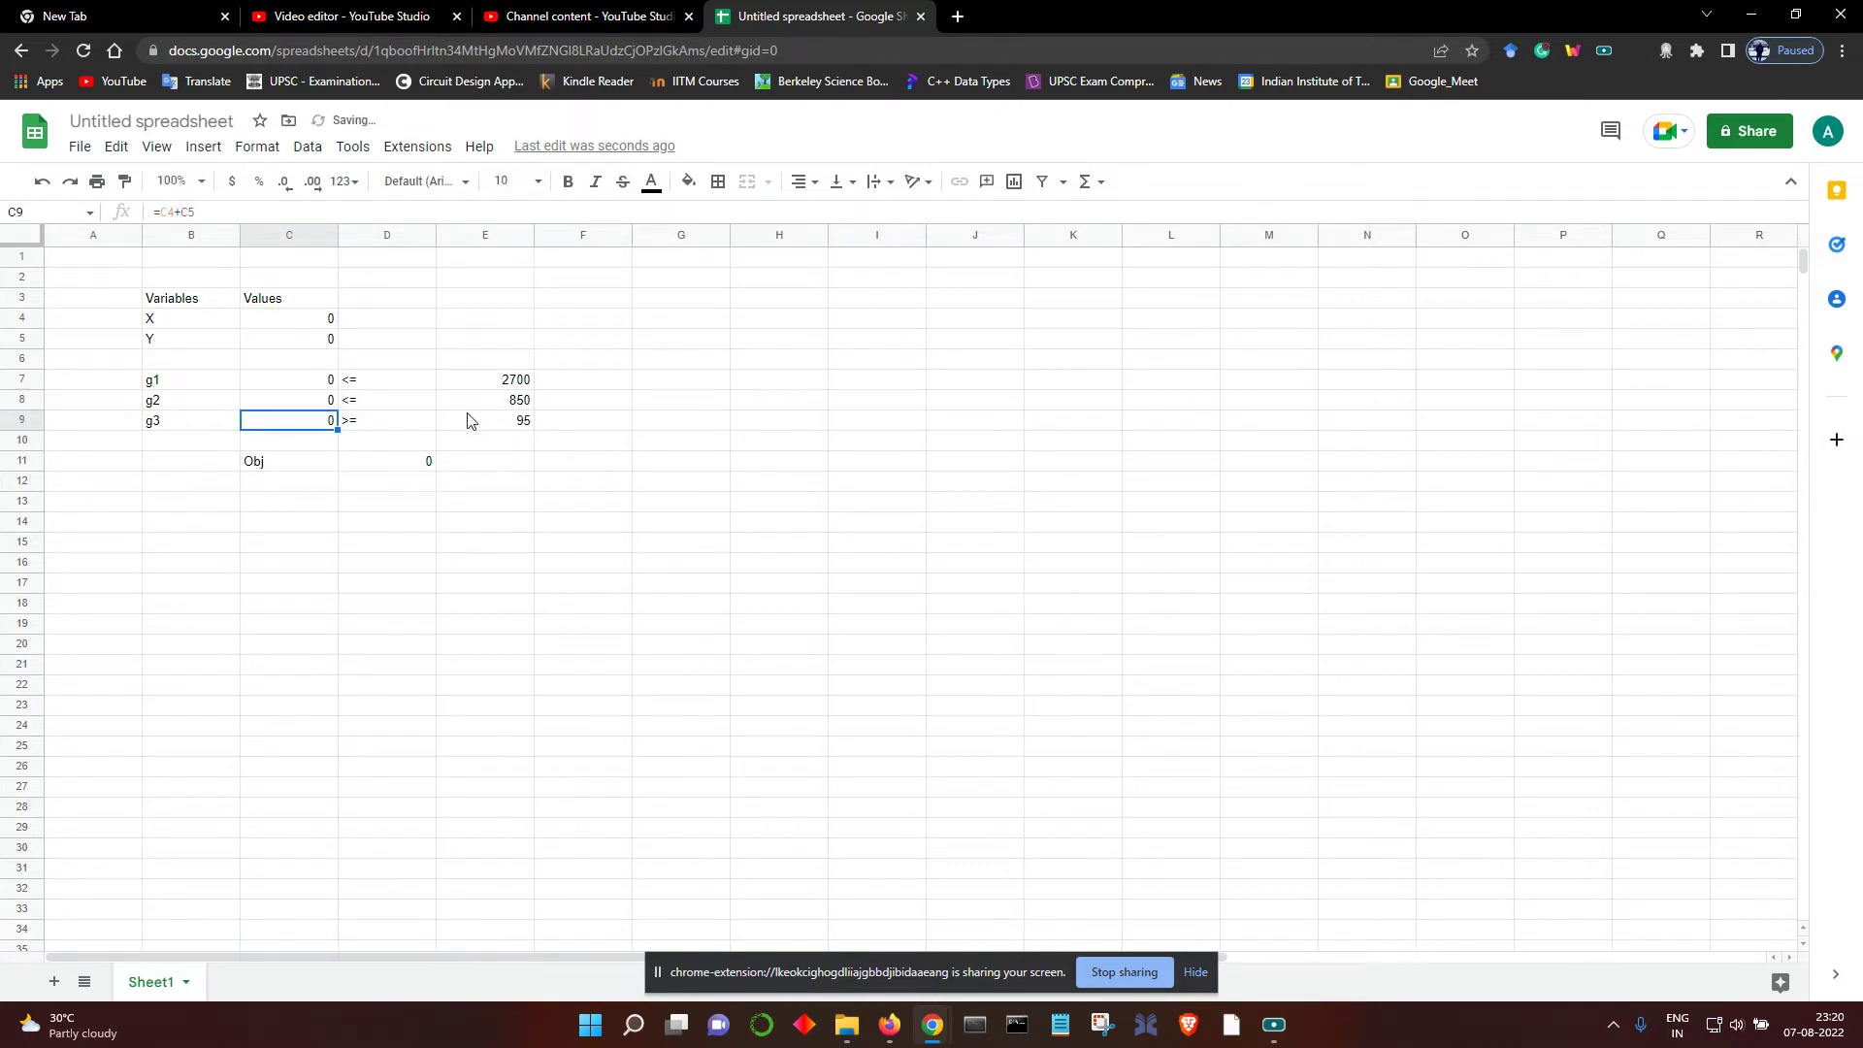
# - Review the g3 formula in C9 and the objective =20*C4+60*C5 in D11
pyautogui.doubleClick(305, 427)
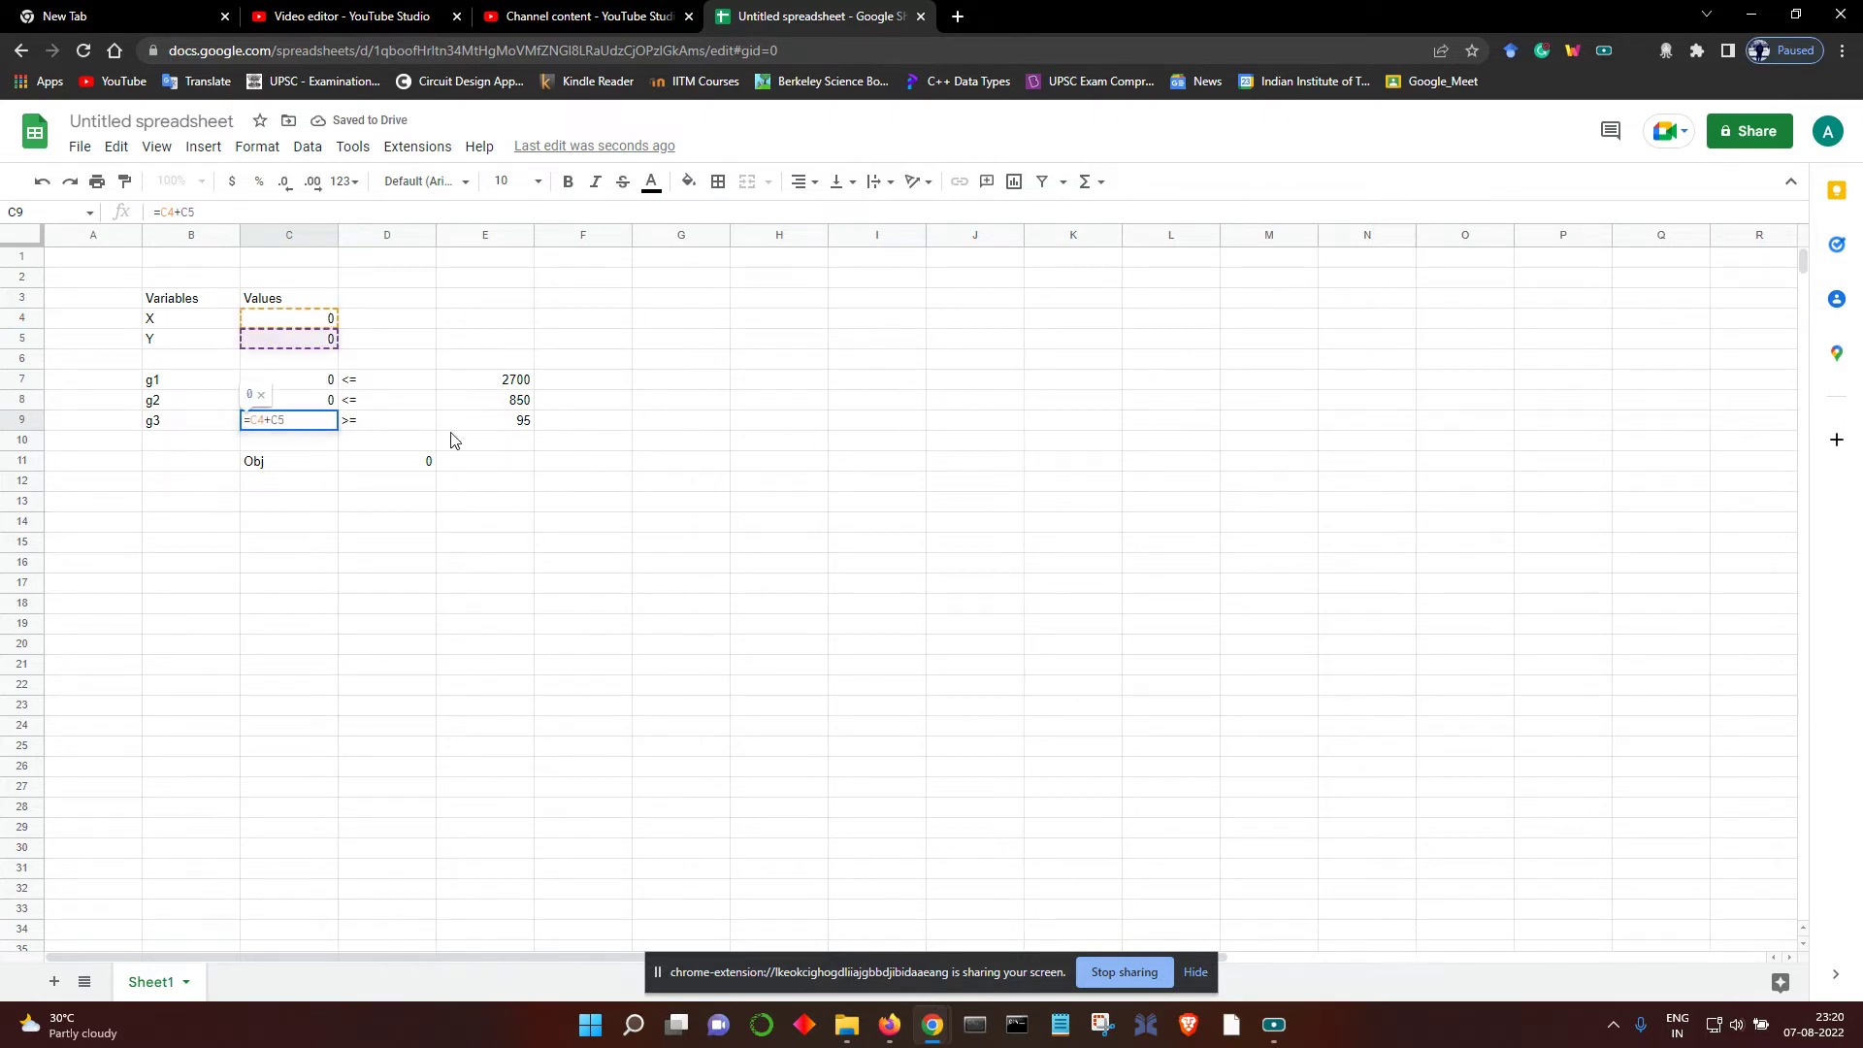
pyautogui.press('Escape')
pyautogui.doubleClick(388, 471)
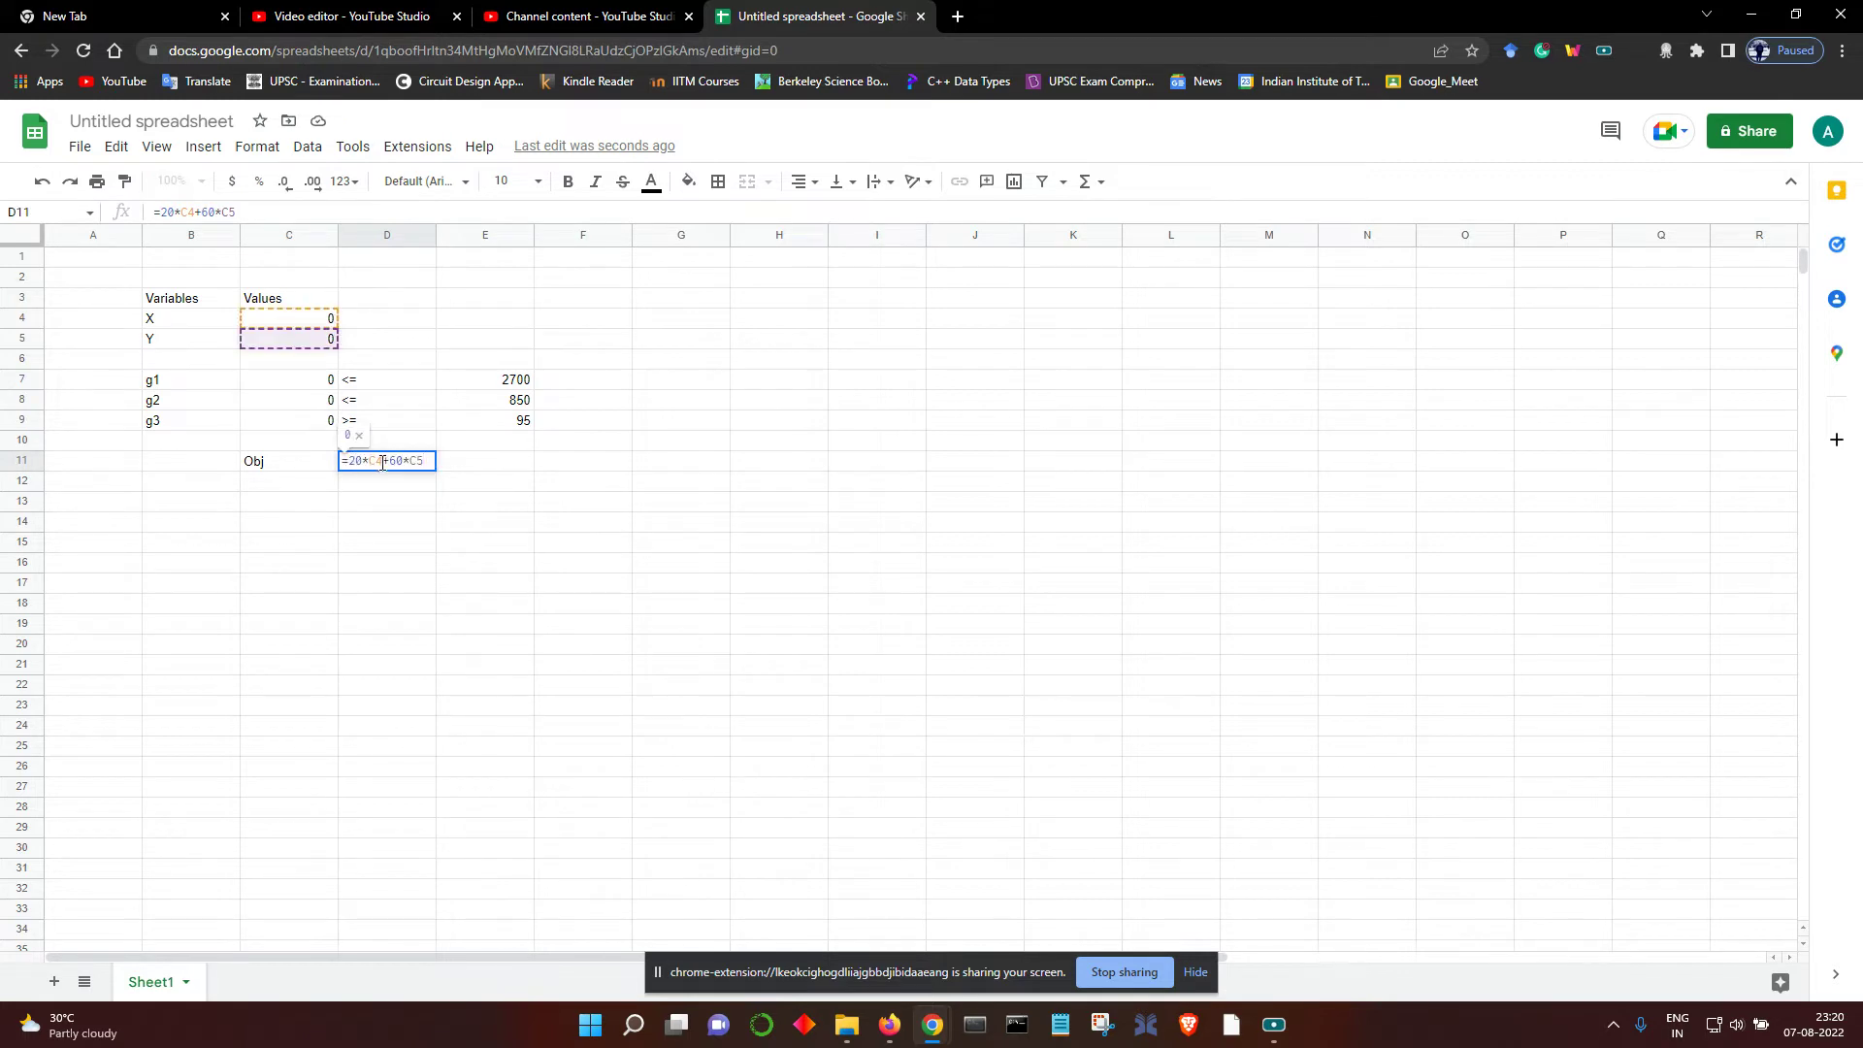
pyautogui.click(594, 489)
pyautogui.click(547, 465)
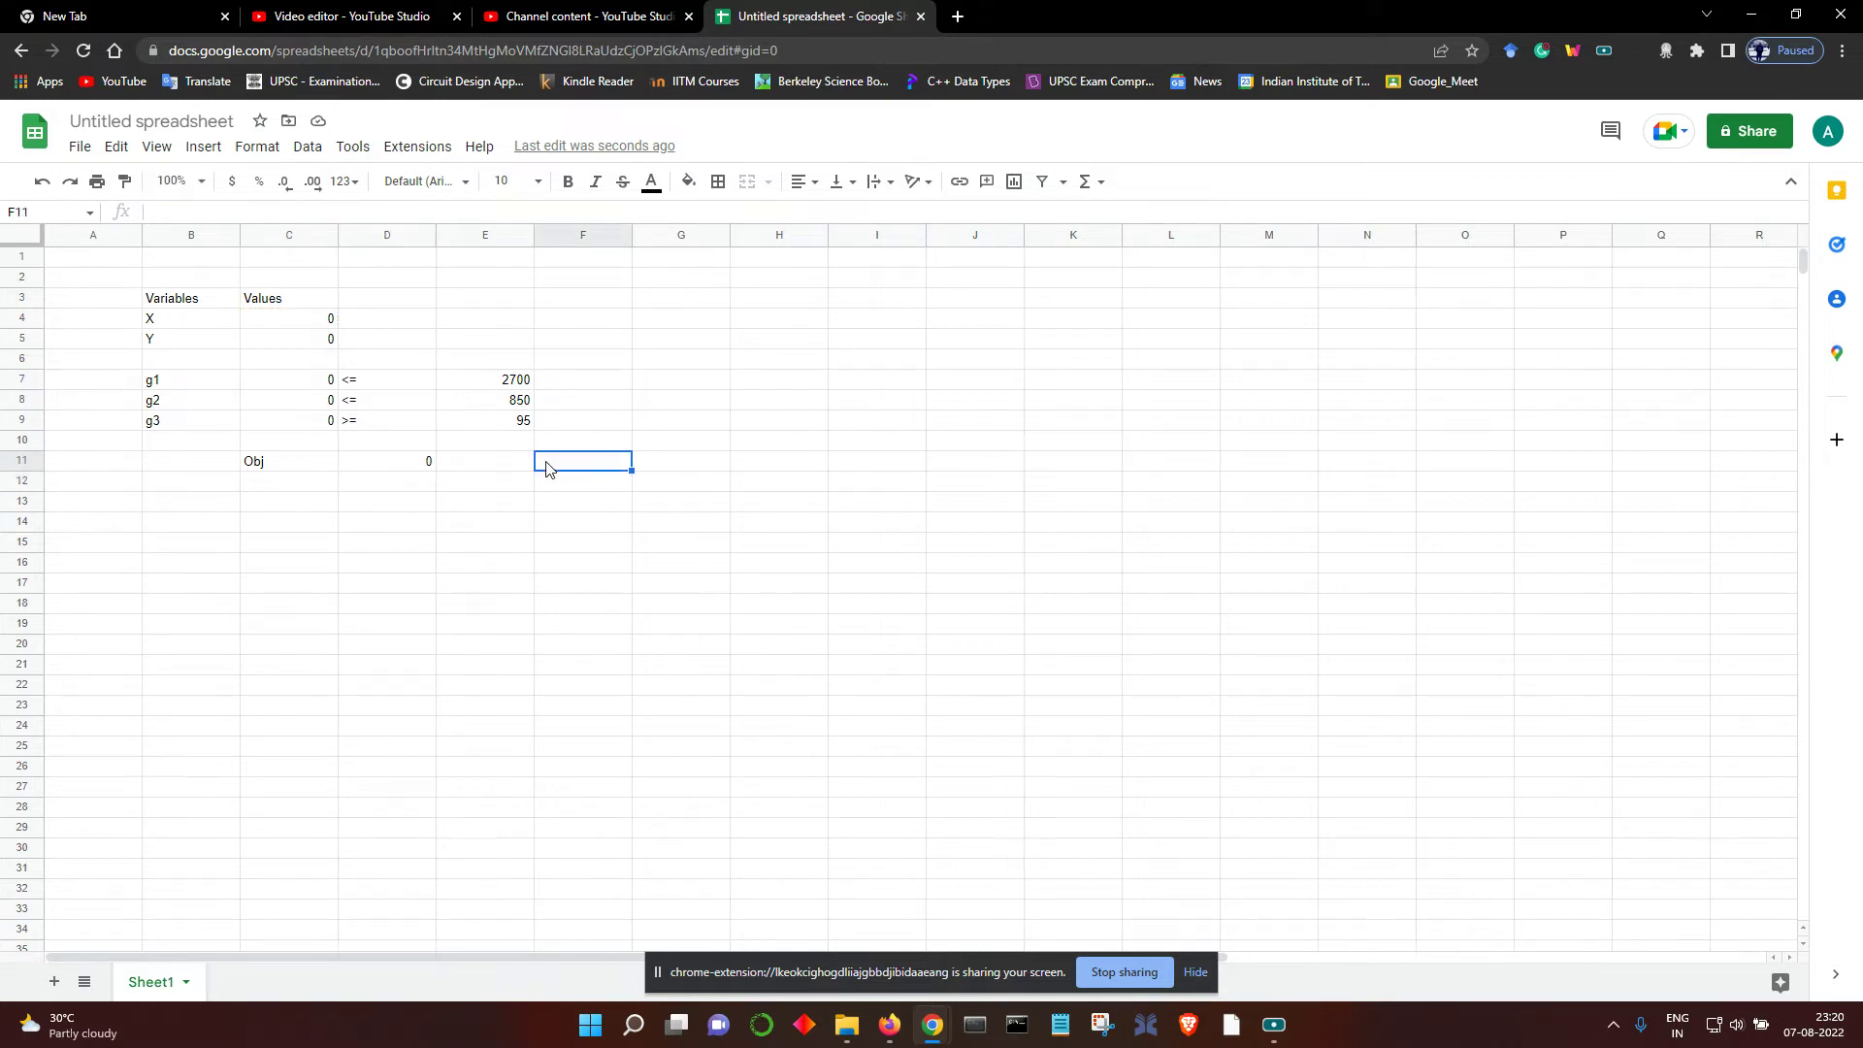
# - Label D12 'Maximize problem'
pyautogui.click(408, 485)
pyautogui.write('Maximize pro')
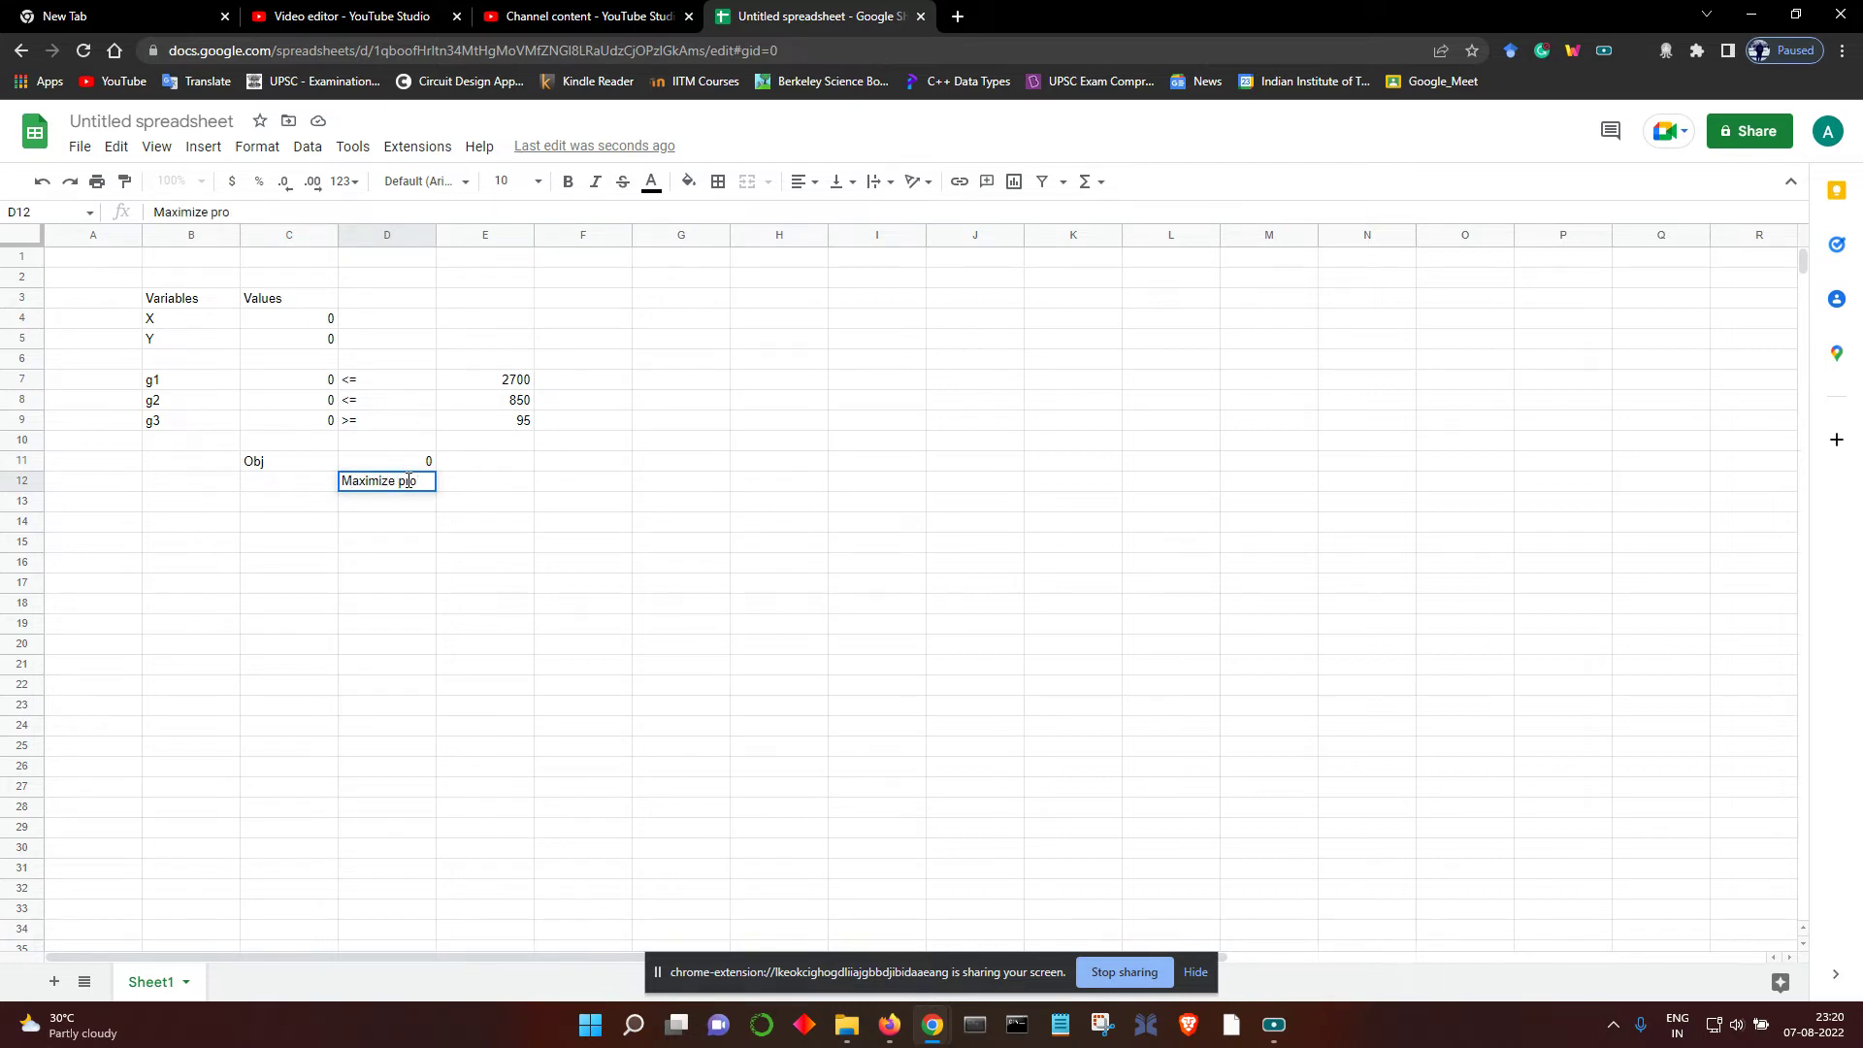
pyautogui.press('BackSpace')
pyautogui.write('oblem')
pyautogui.click(527, 590)
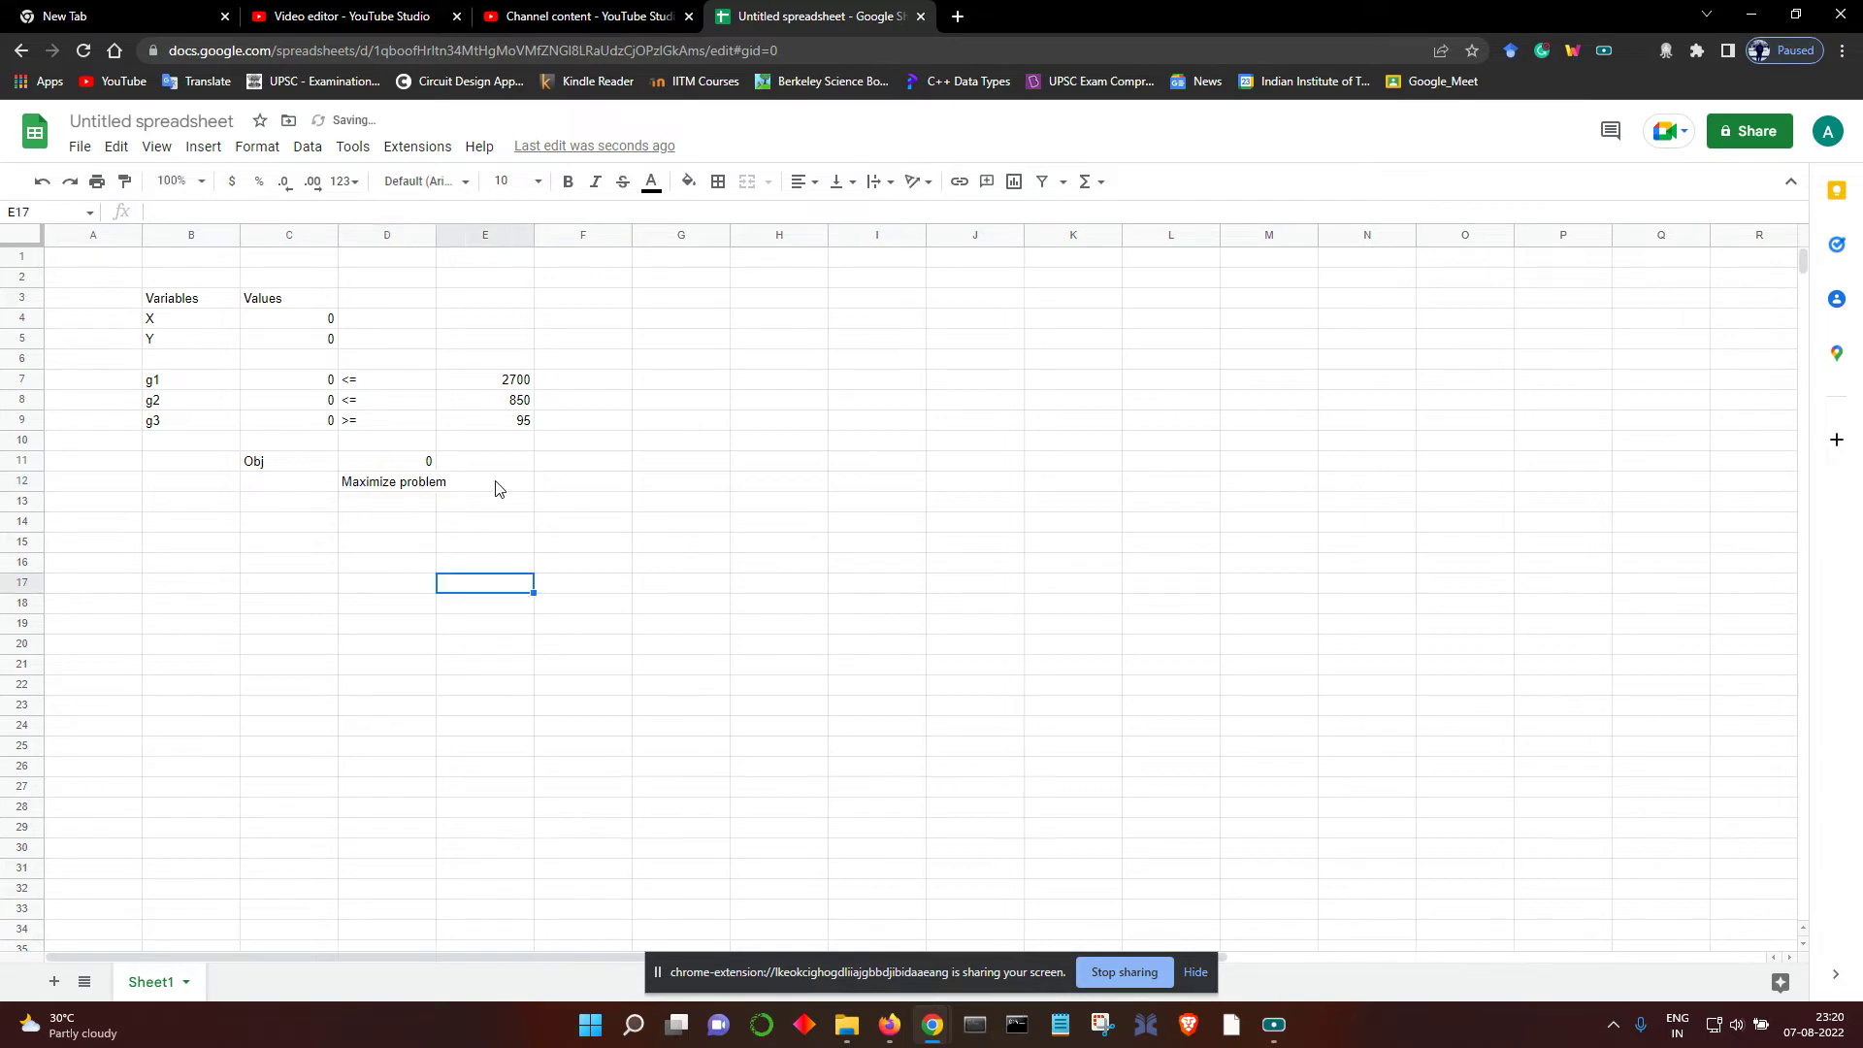
# - Uninstall the OpenSolver add-on through Manage add-ons and close the Marketplace
pyautogui.click(544, 484)
pyautogui.click(417, 147)
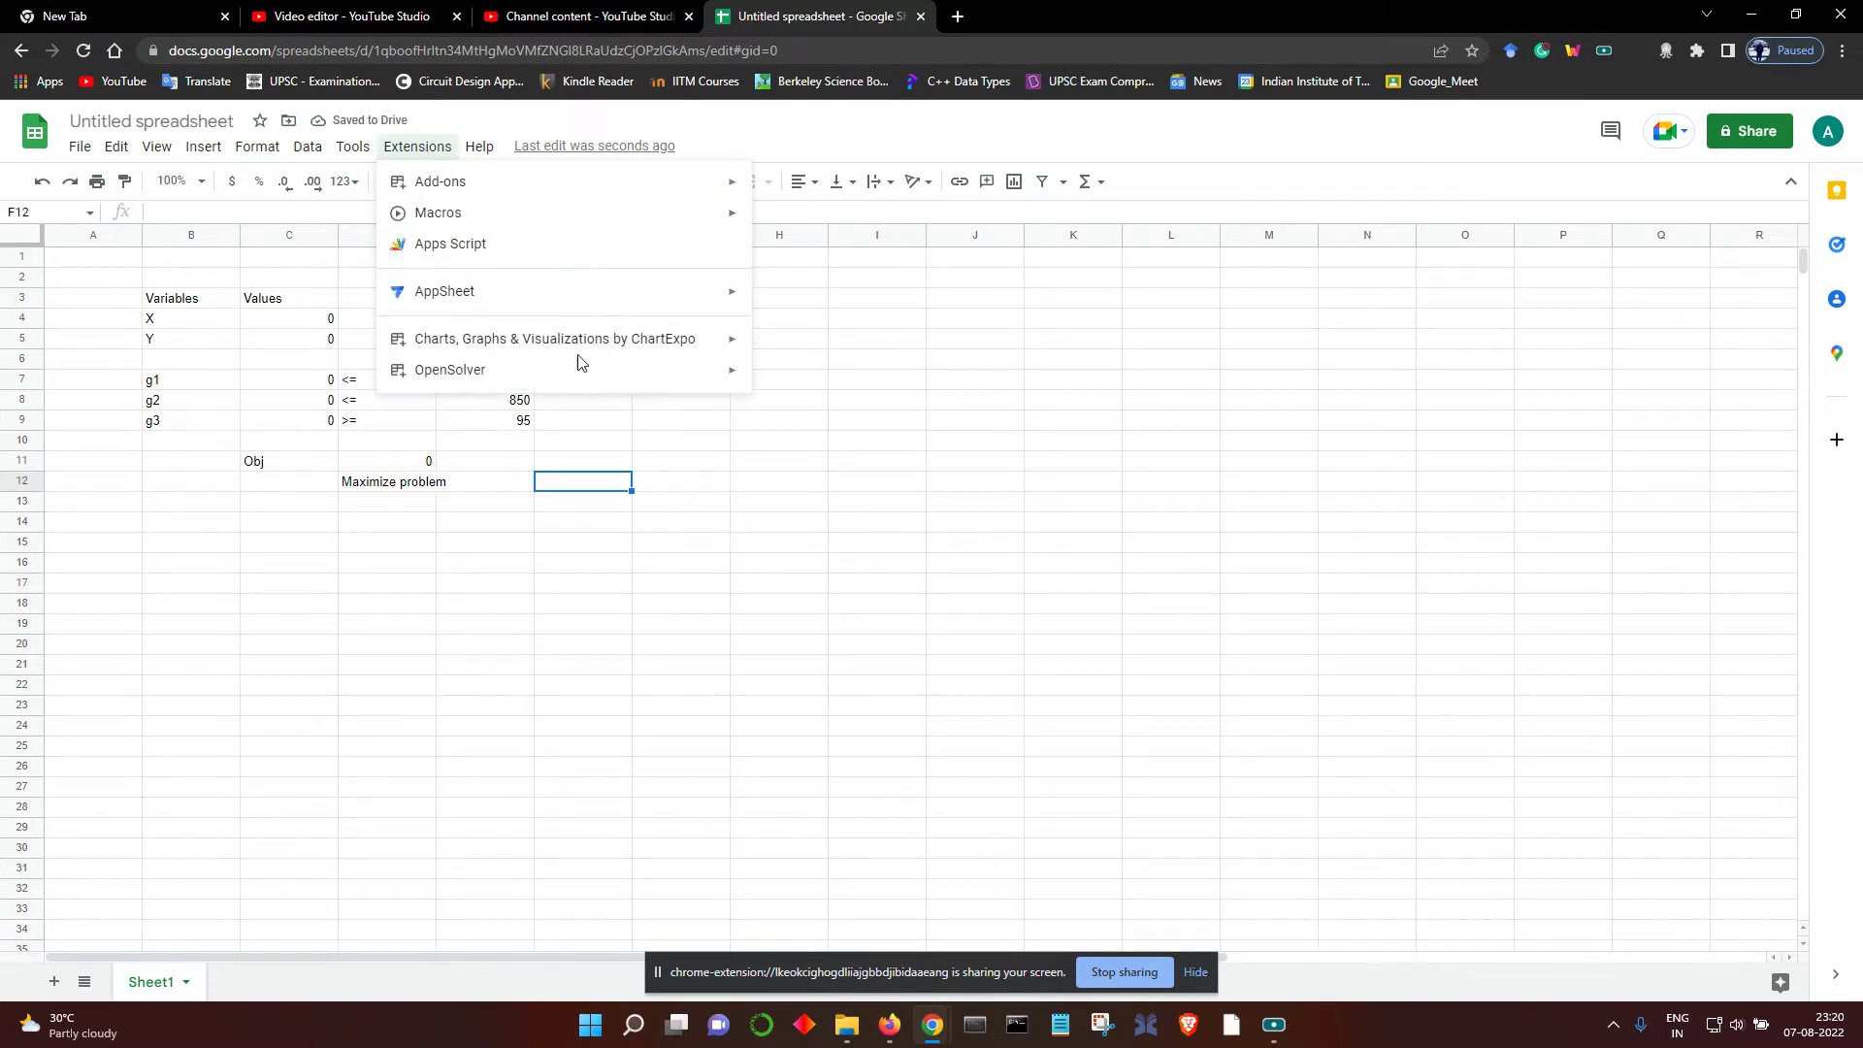
pyautogui.moveTo(699, 183)
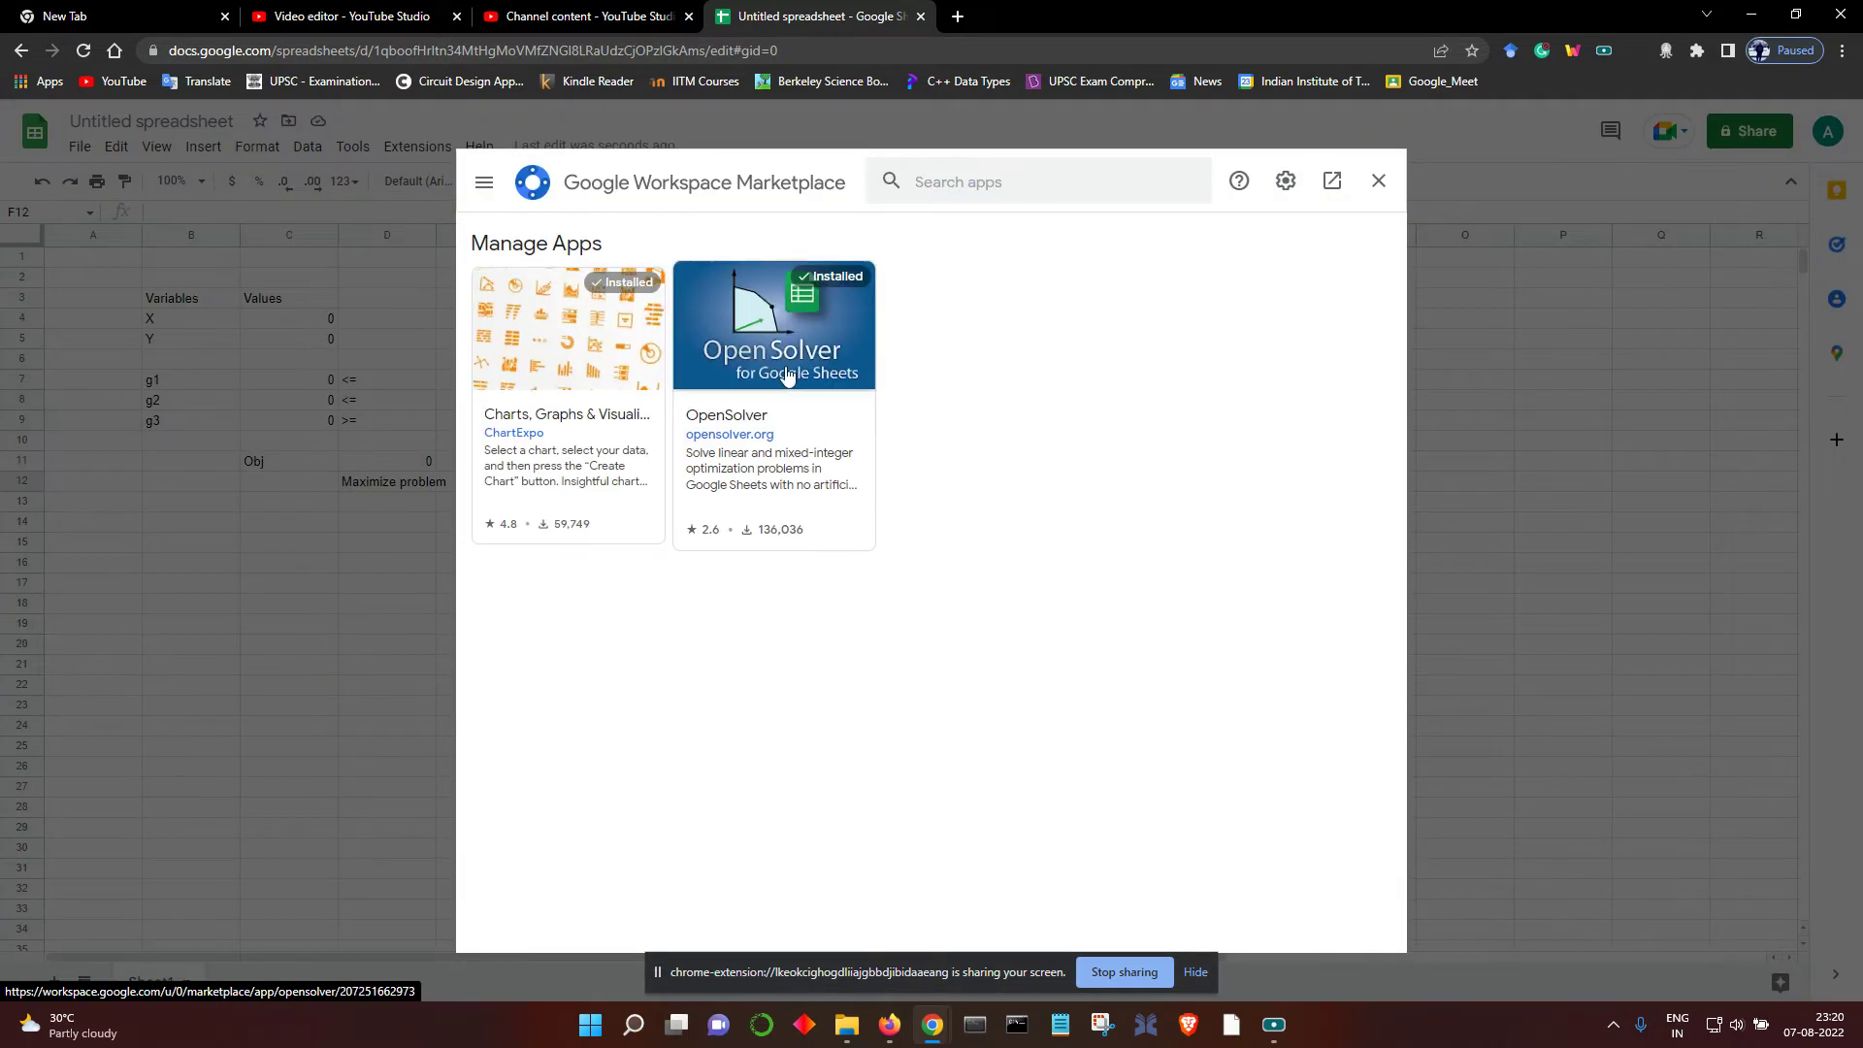
pyautogui.click(782, 375)
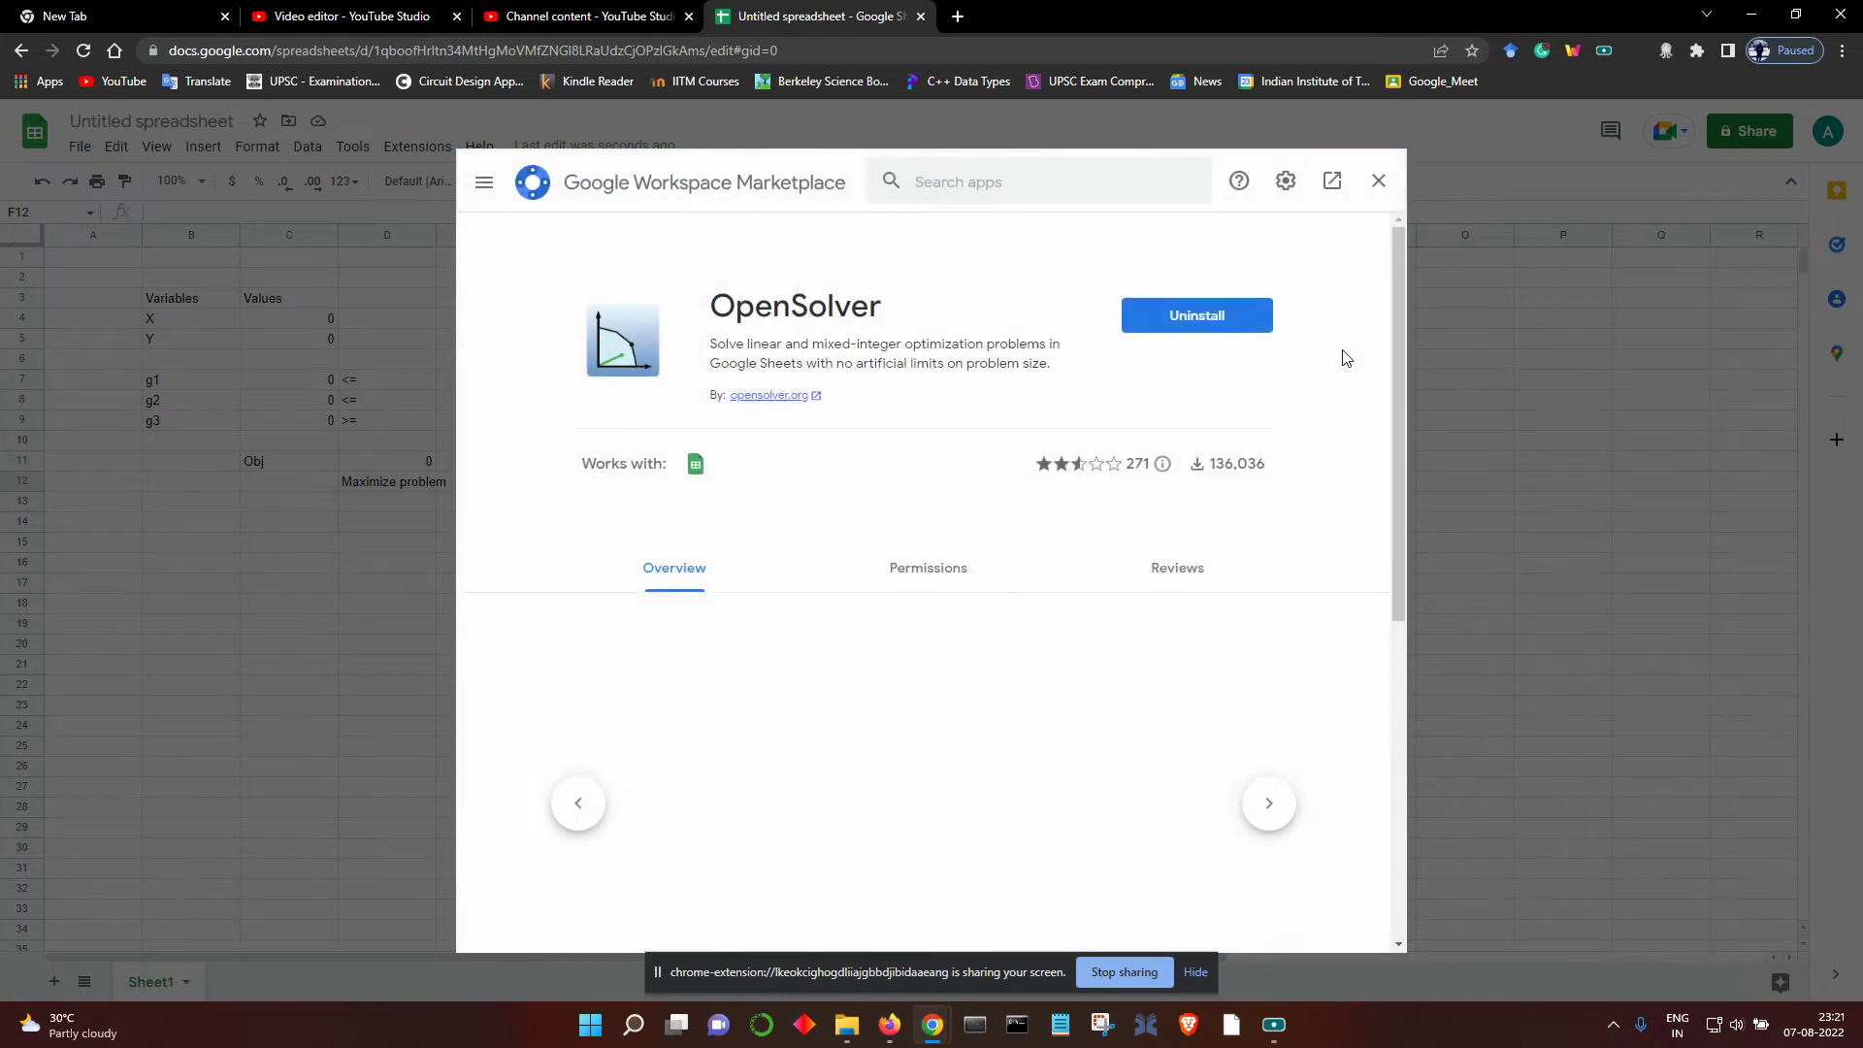
pyautogui.click(1232, 320)
pyautogui.click(1000, 653)
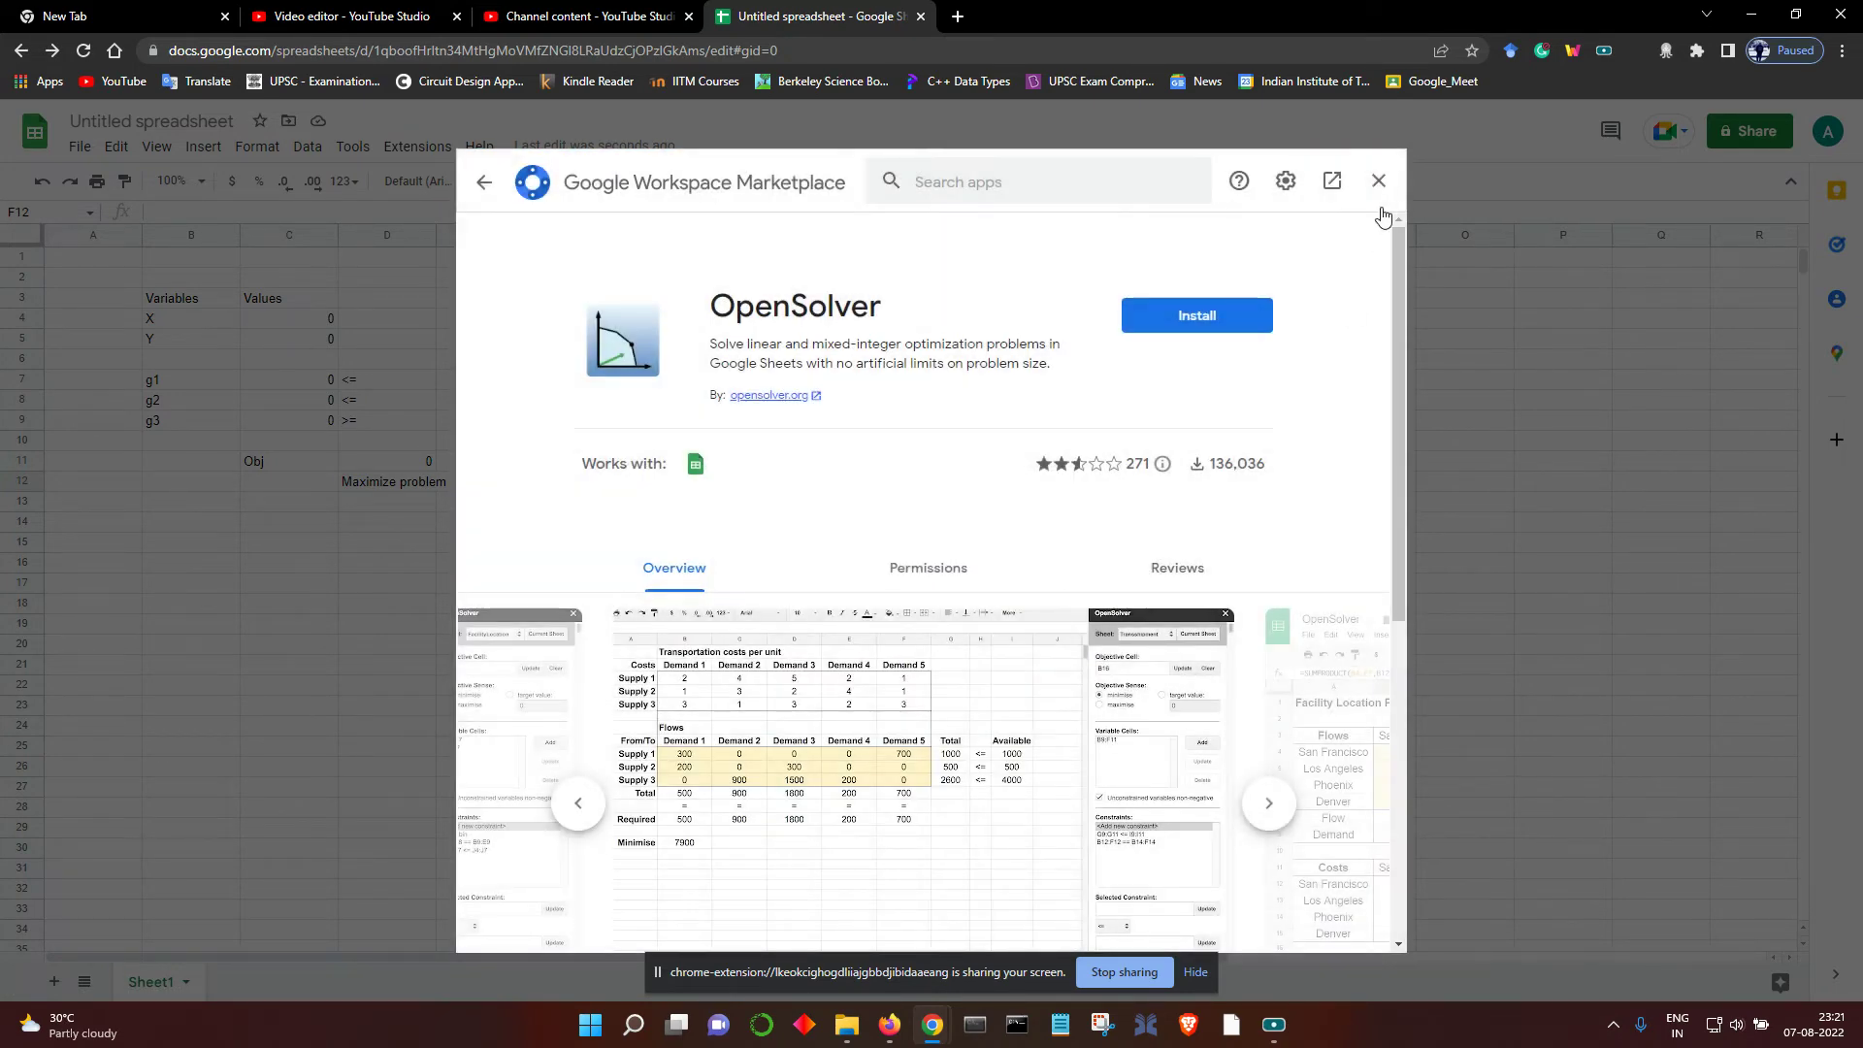
pyautogui.click(1378, 181)
# - Find OpenSolver in the add-on Marketplace and start installing it
pyautogui.click(403, 147)
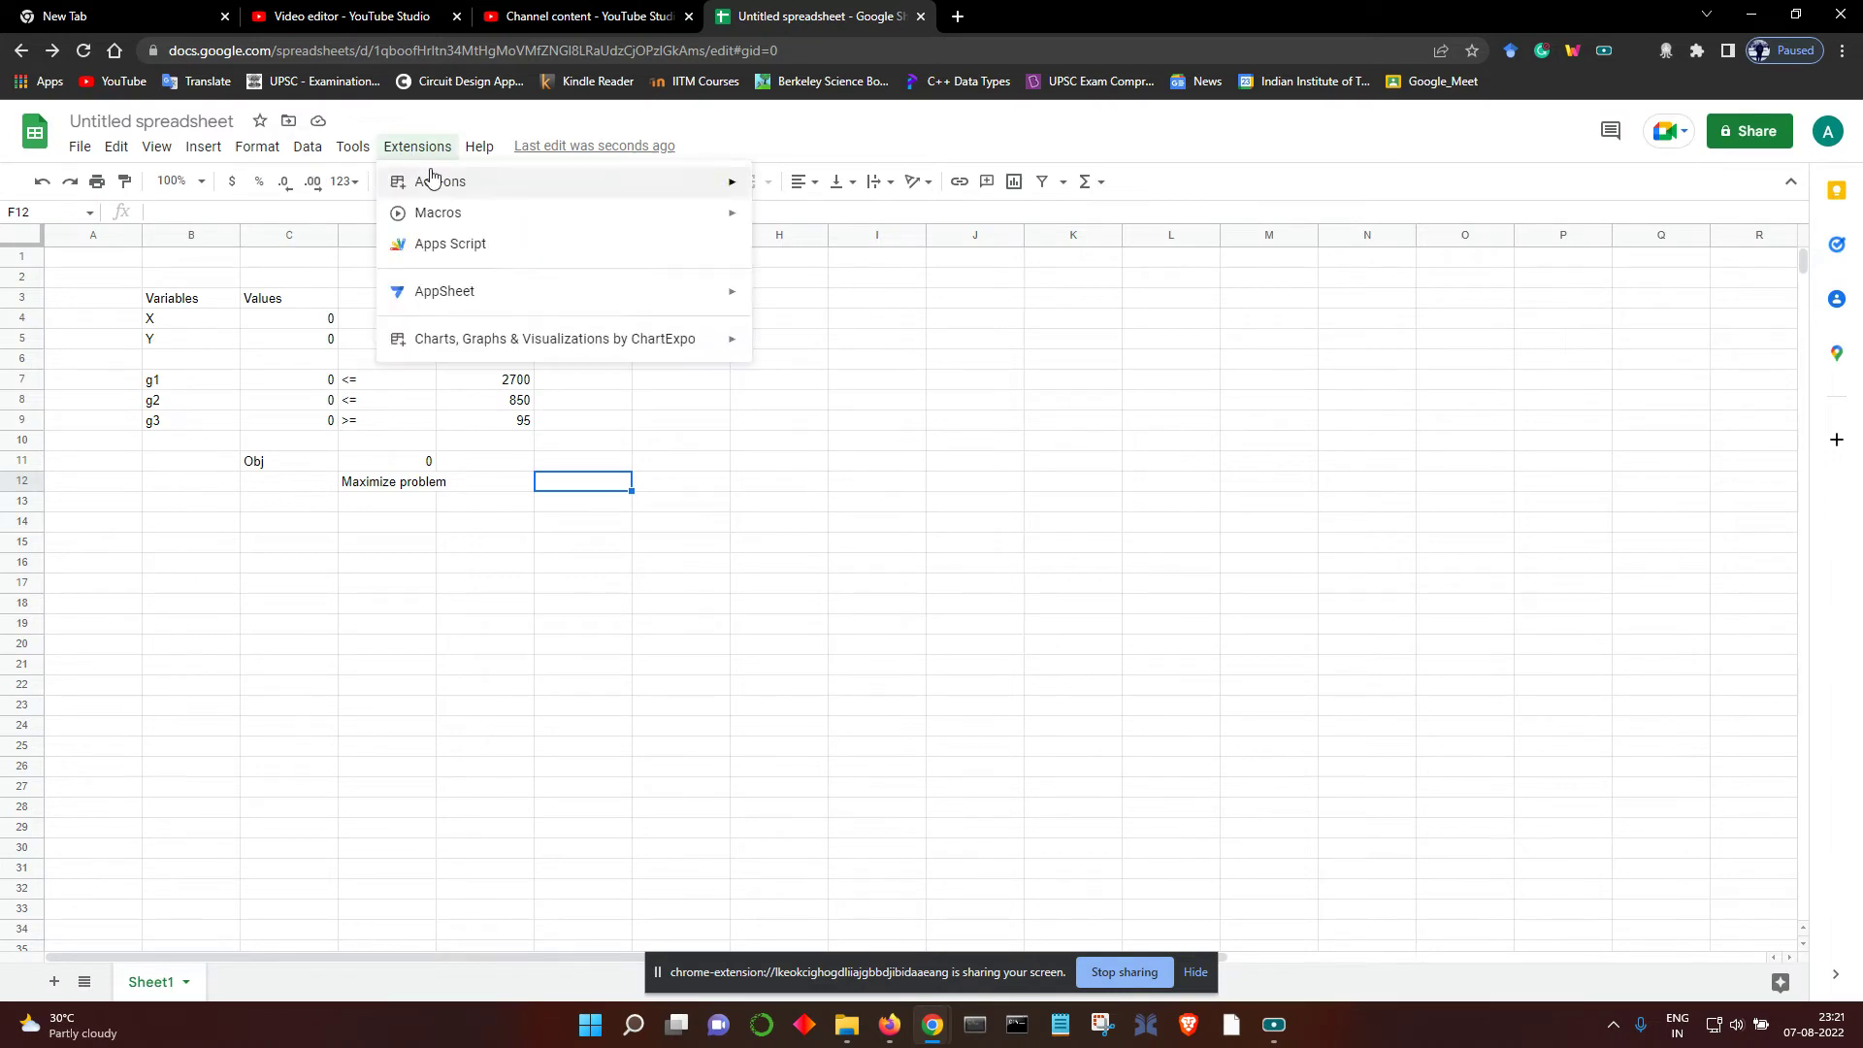
pyautogui.moveTo(400, 186)
pyautogui.click(803, 187)
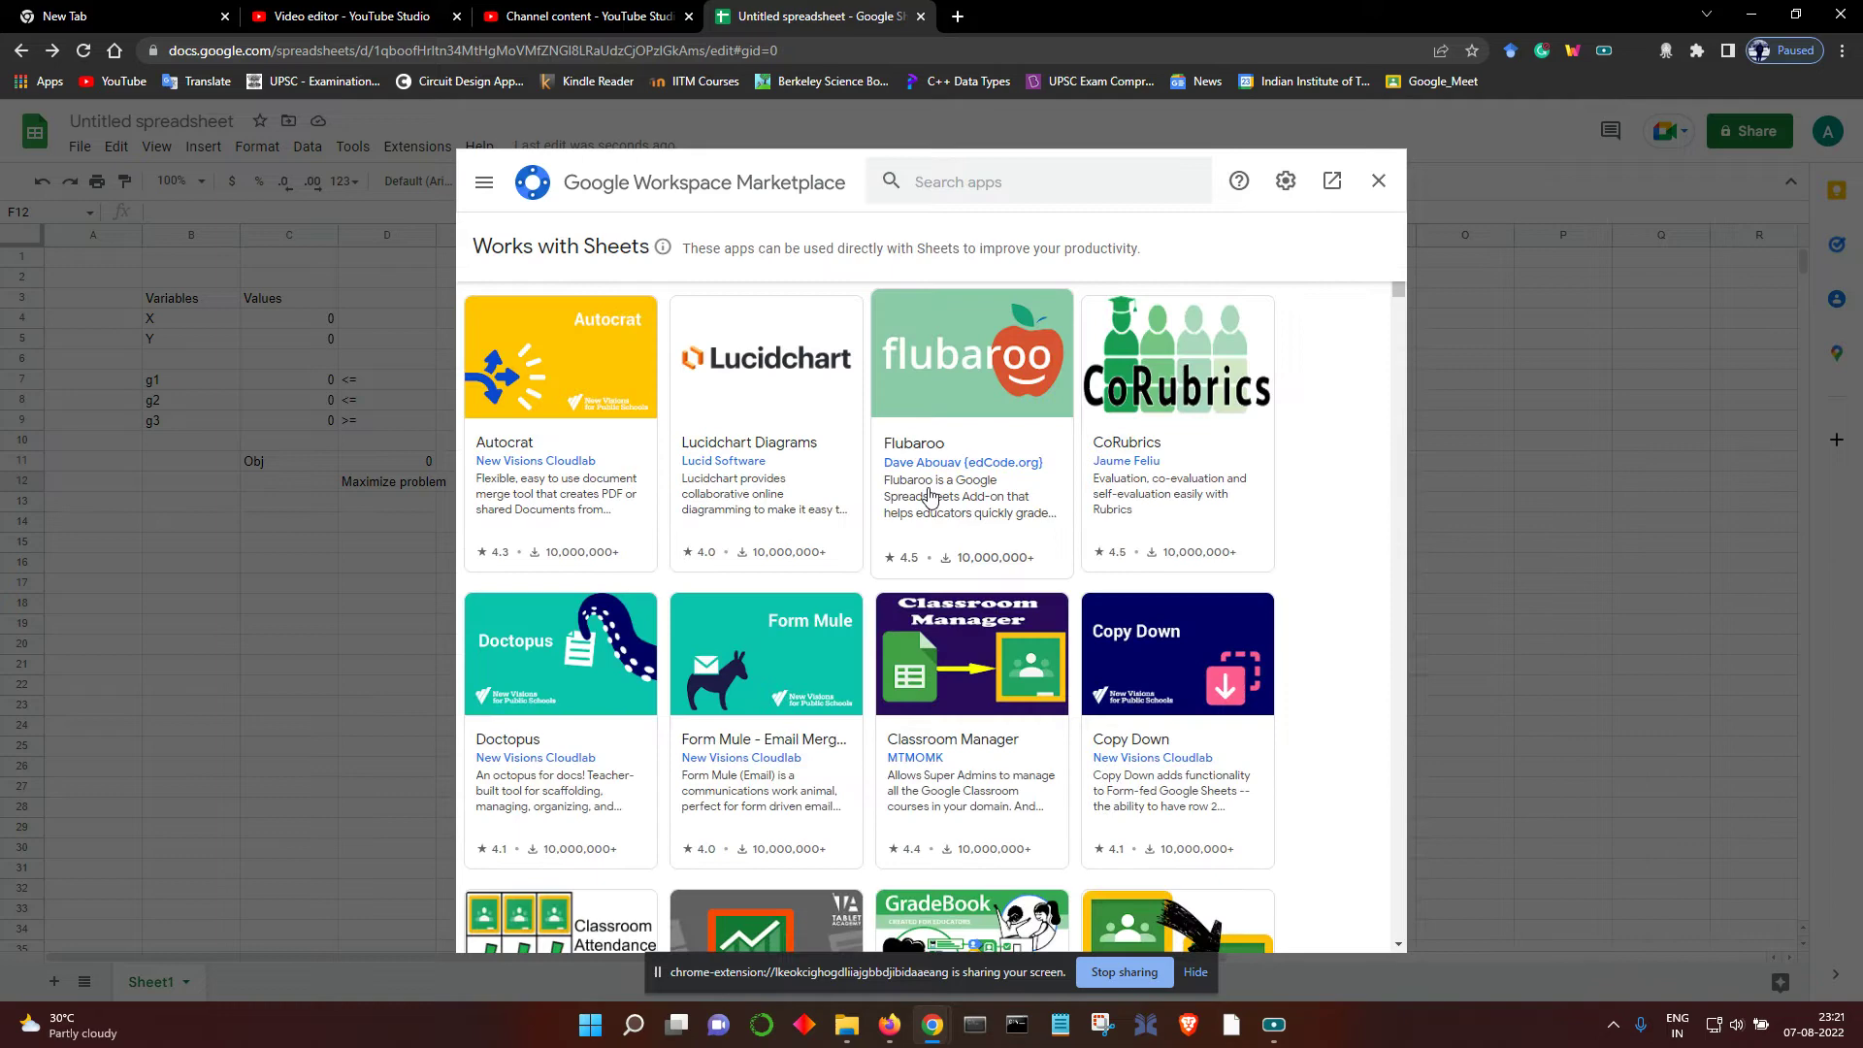
pyautogui.click(1038, 172)
pyautogui.write('OPenSolver')
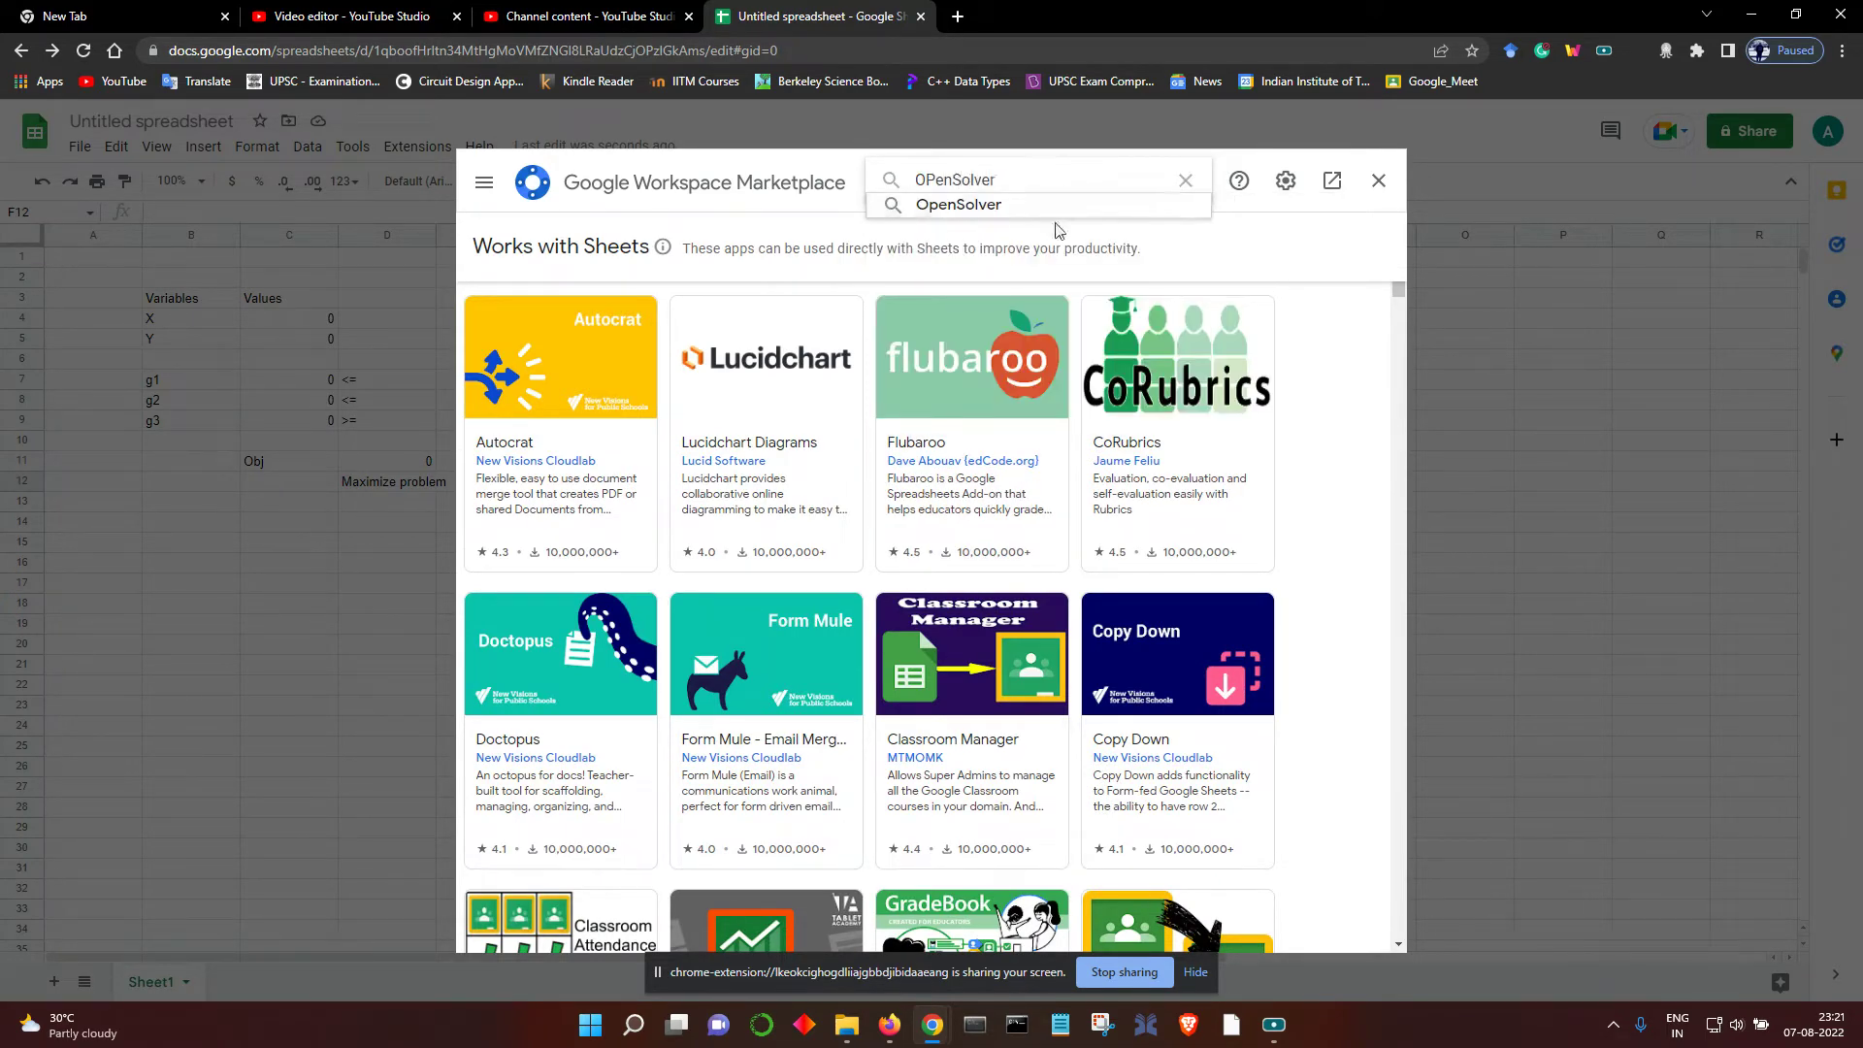
pyautogui.click(1035, 206)
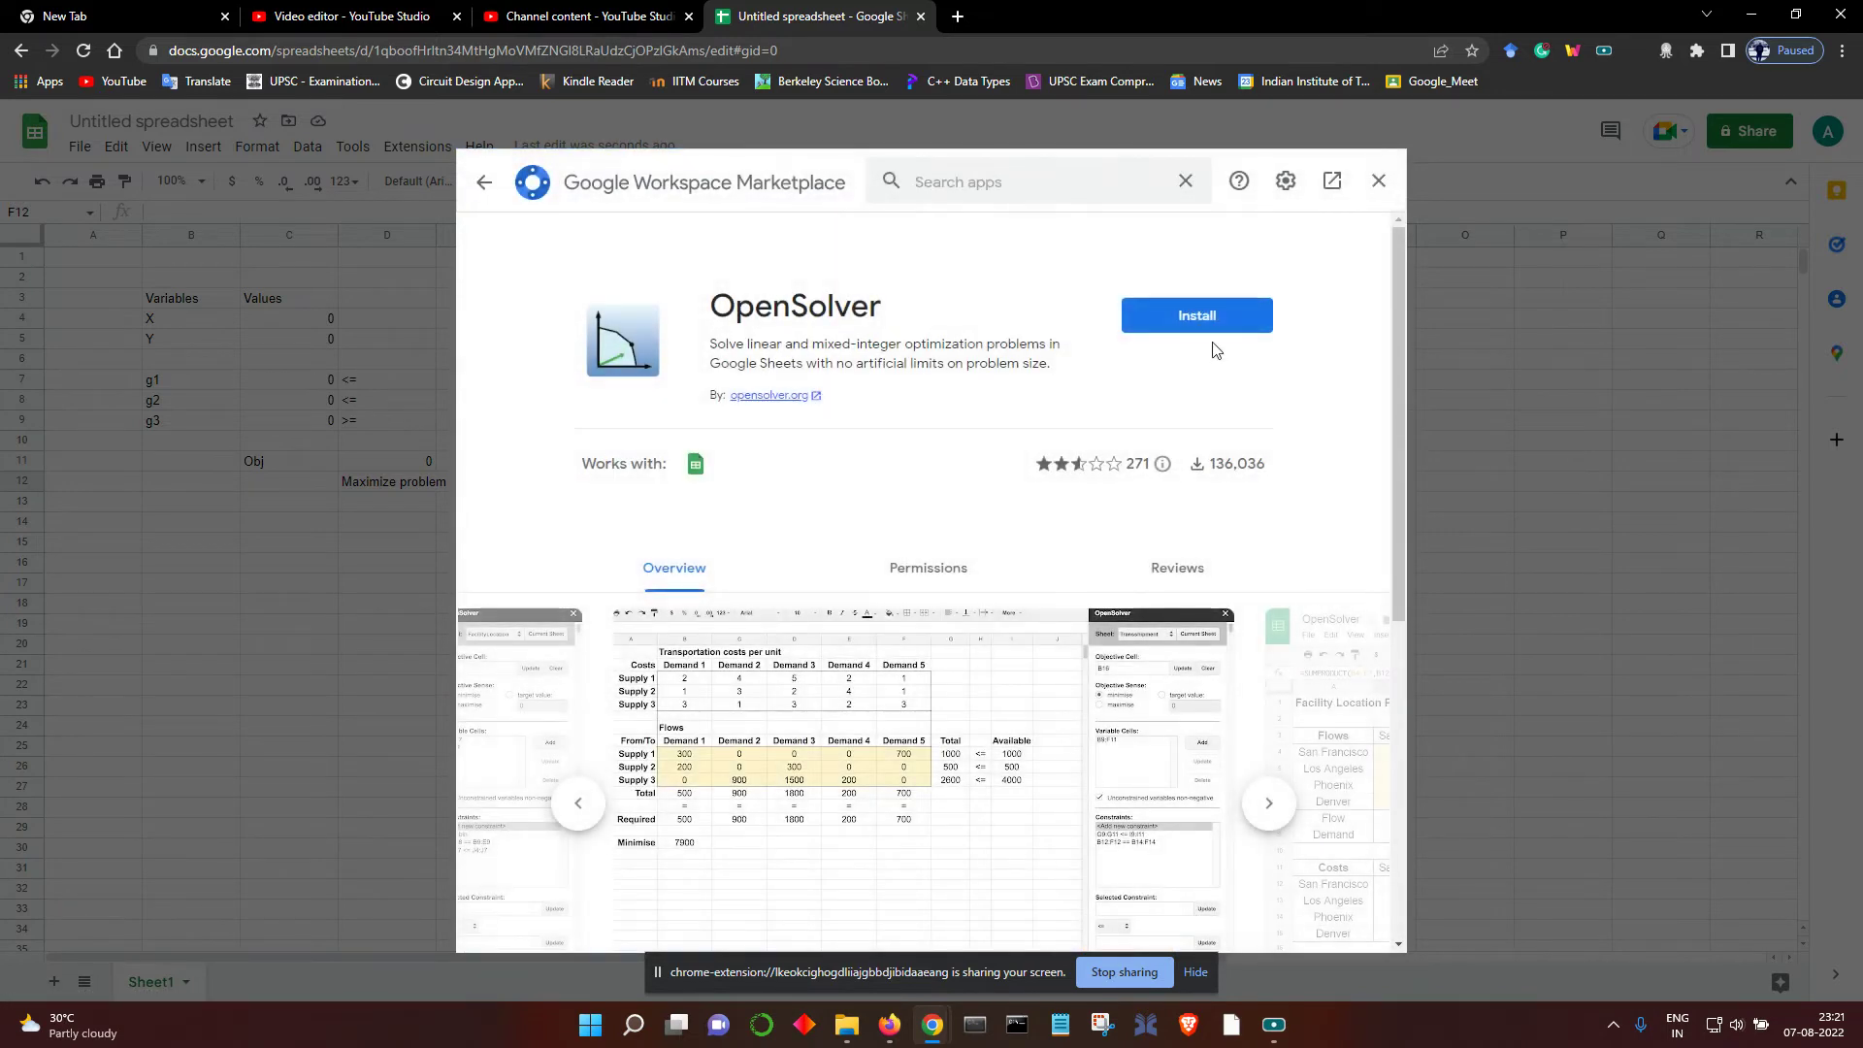
pyautogui.click(1215, 318)
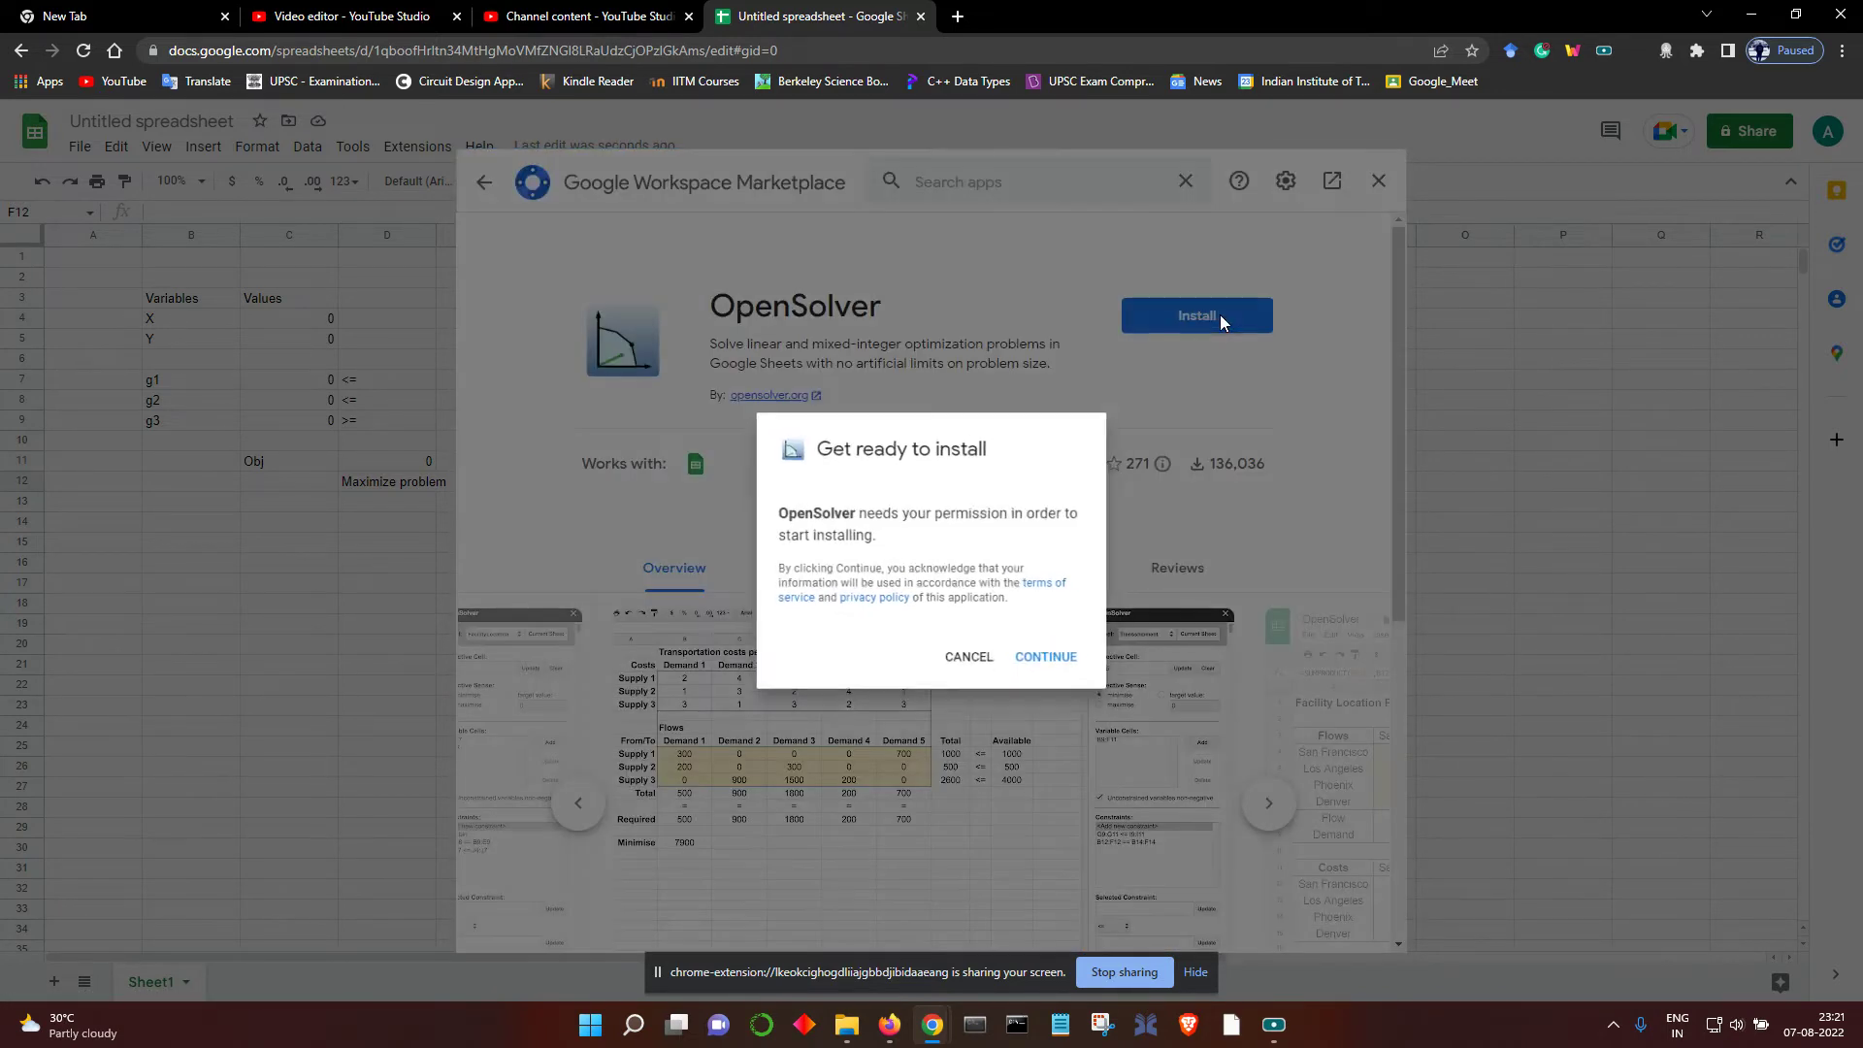
pyautogui.click(1064, 665)
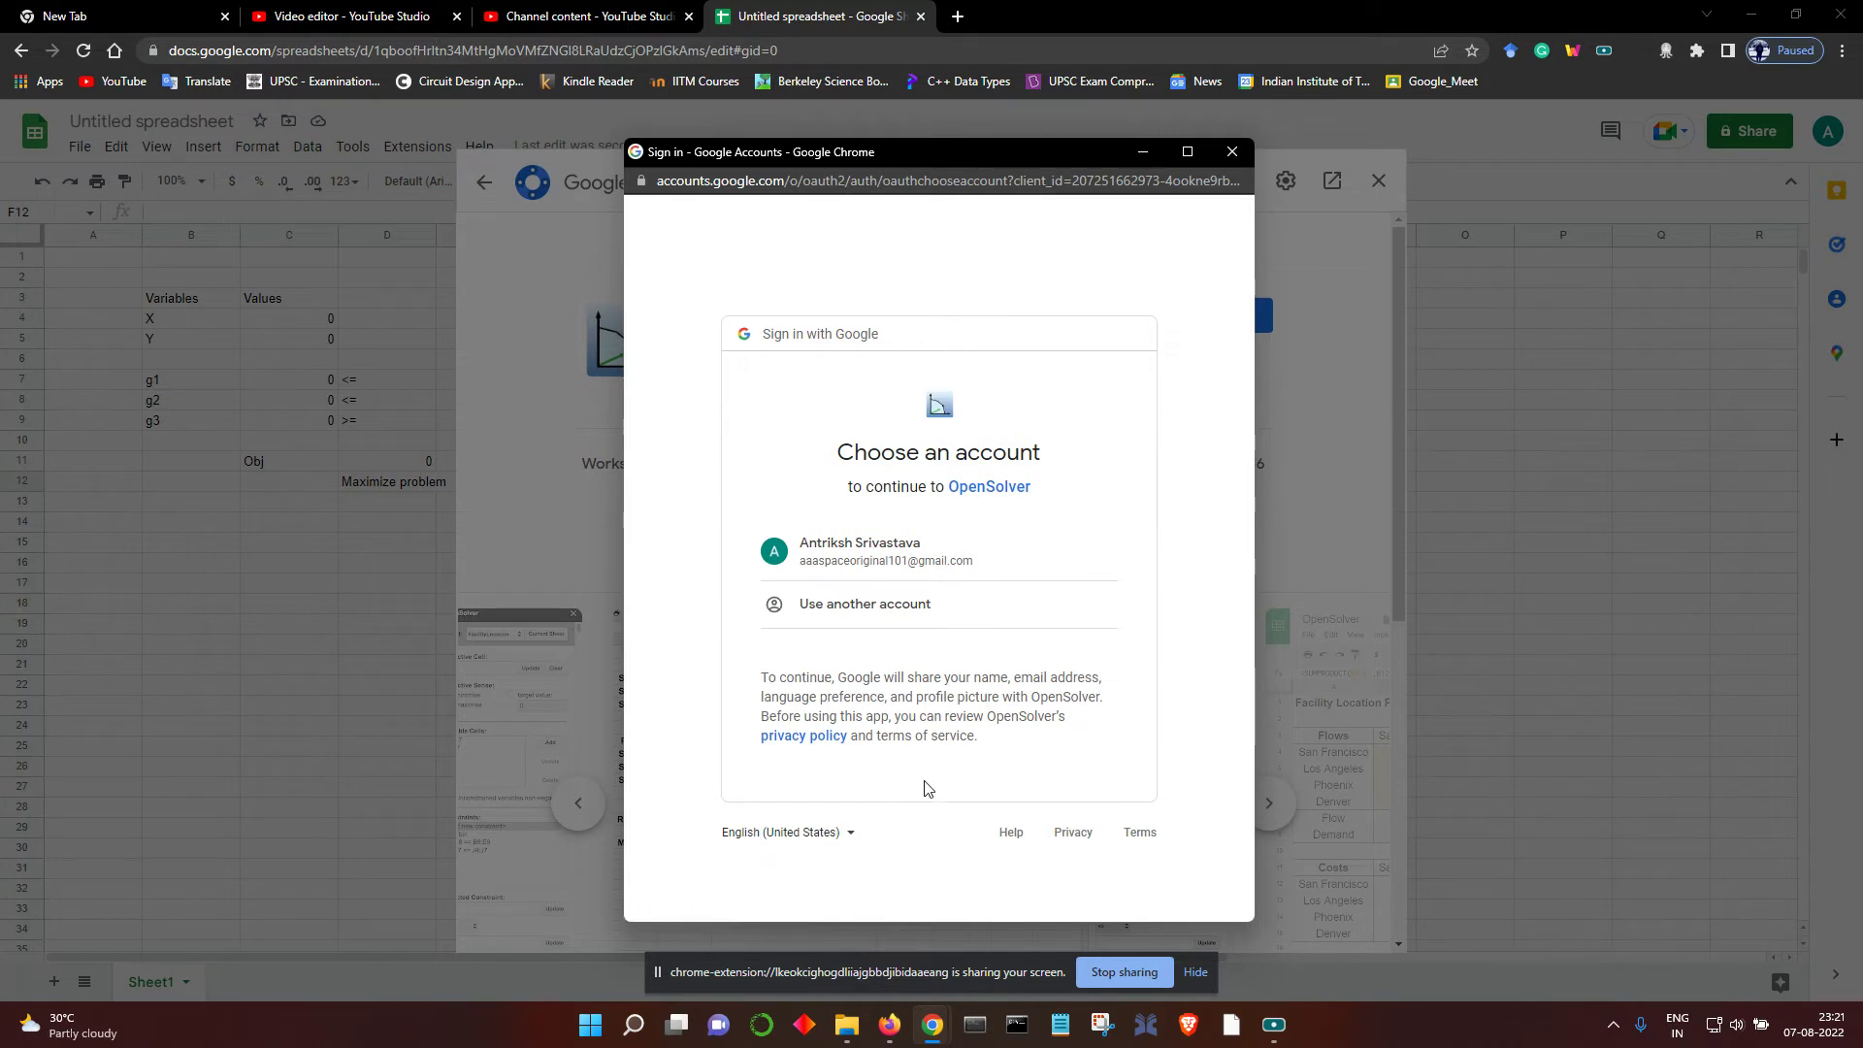
# - Grant OpenSolver access with the chosen Google account and close the Marketplace
pyautogui.click(917, 553)
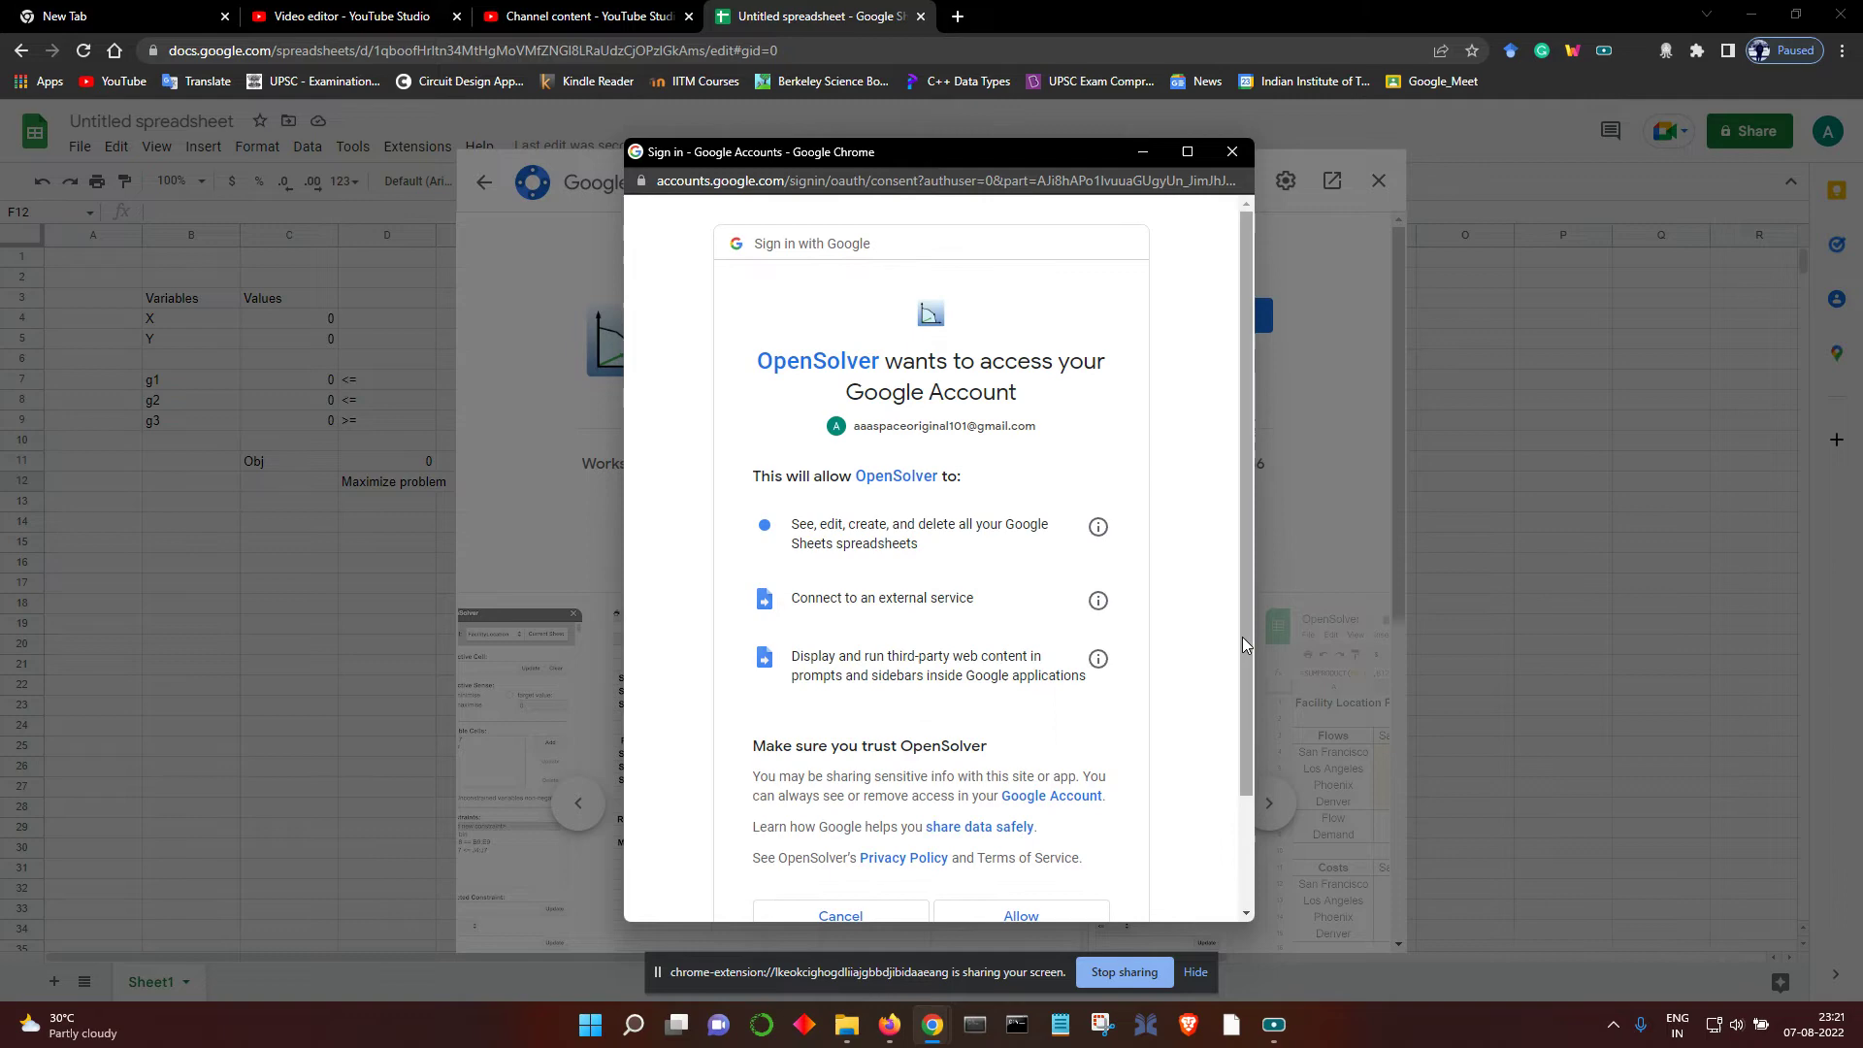
pyautogui.scroll(-2, 1115, 727)
pyautogui.click(1060, 782)
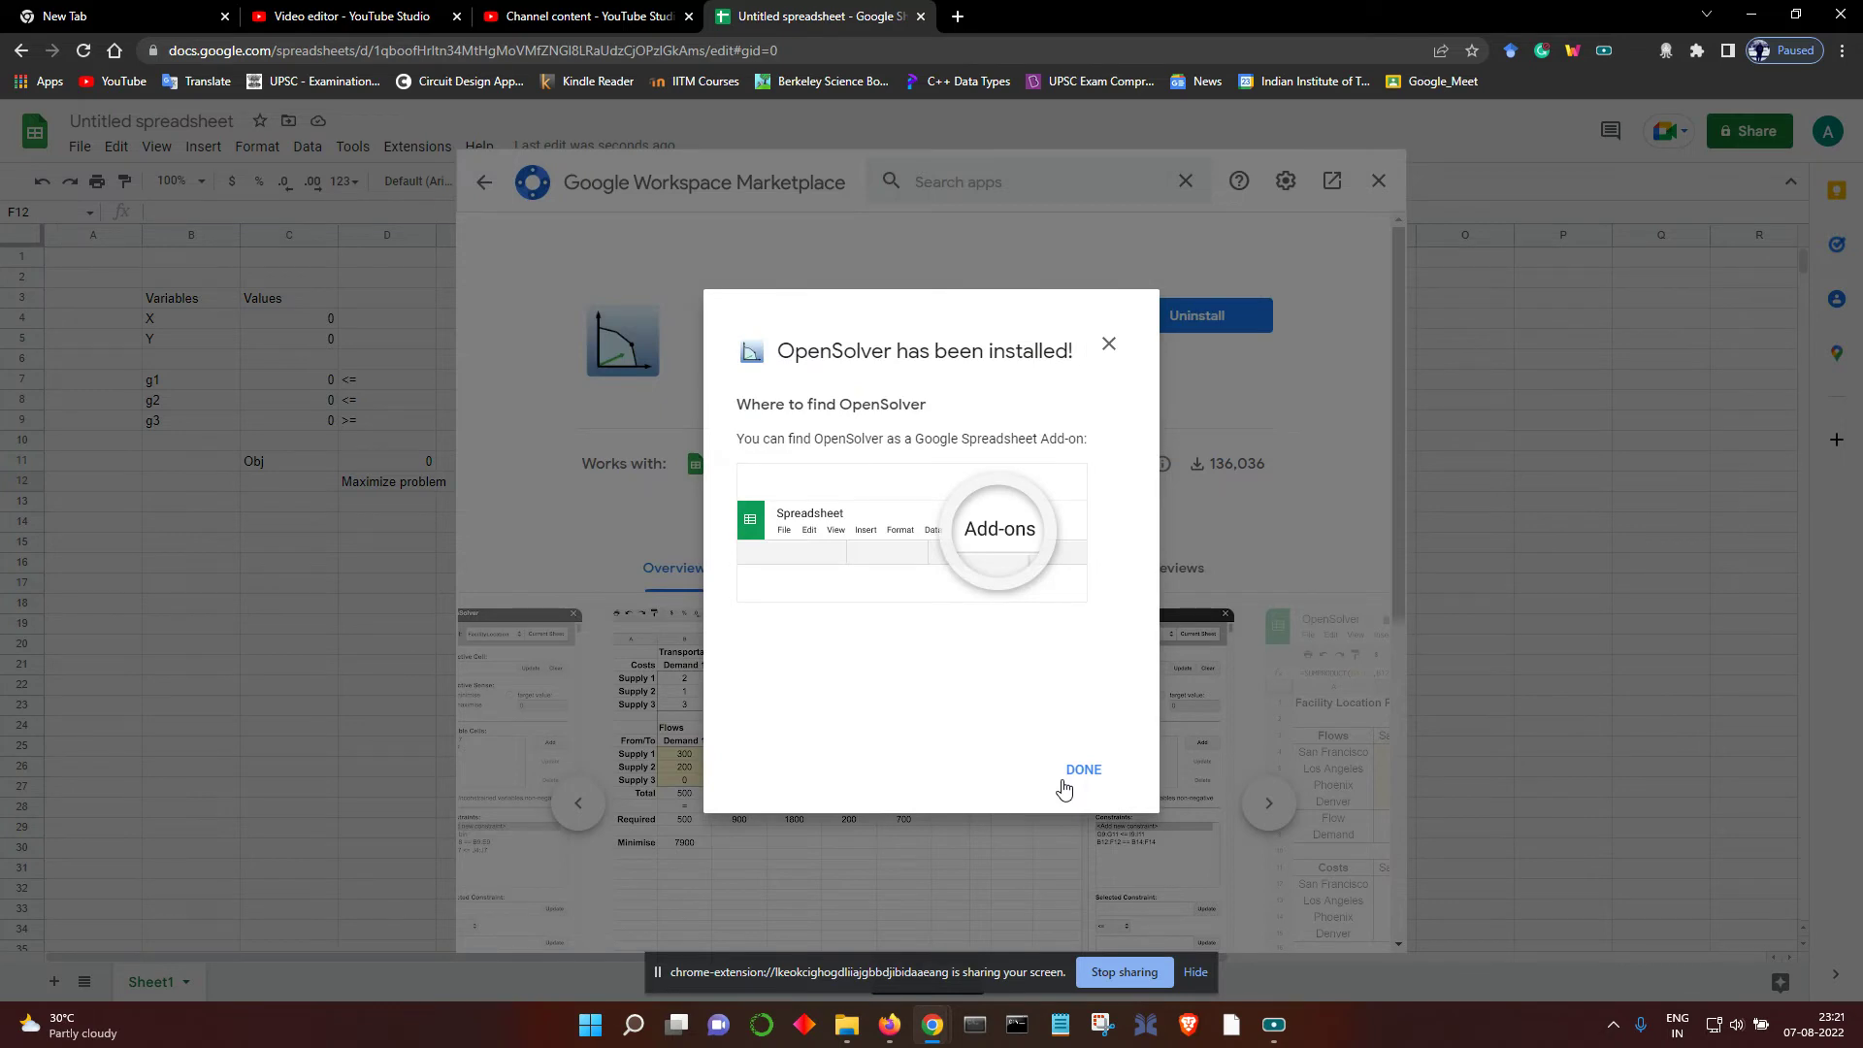
pyautogui.click(1081, 767)
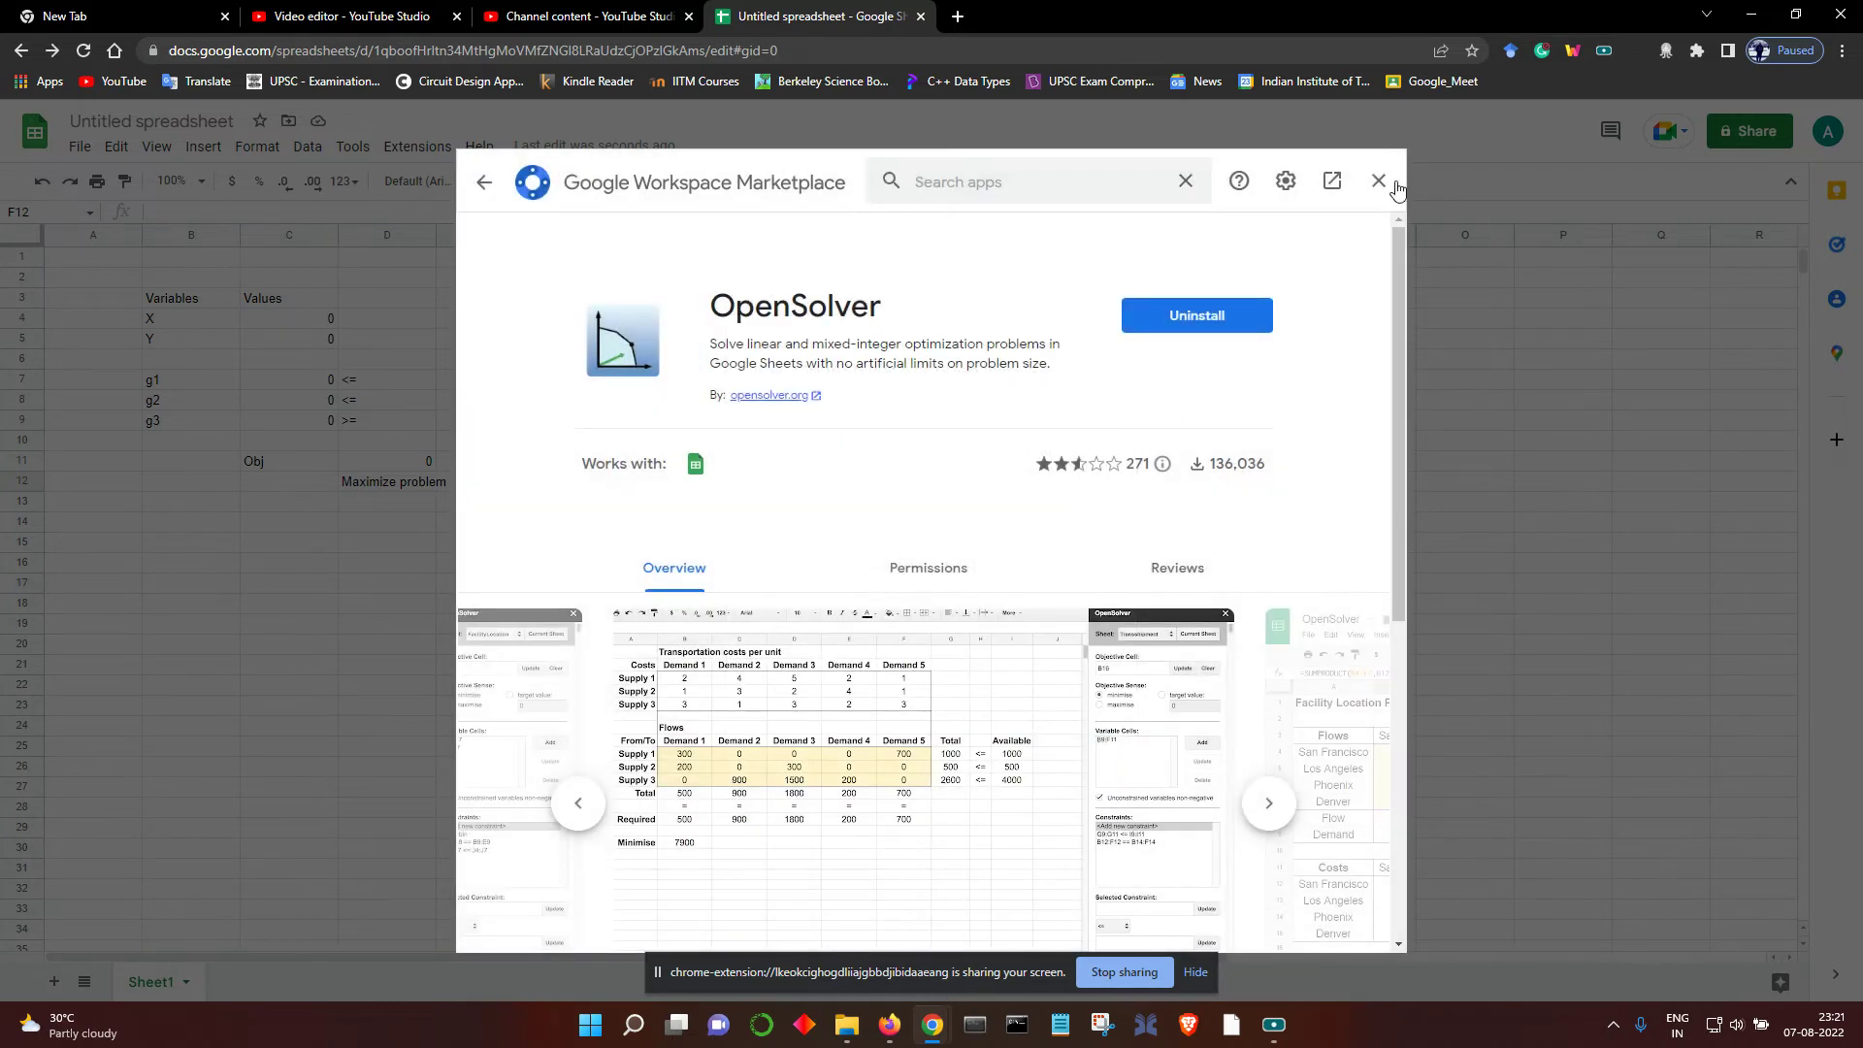
pyautogui.click(1378, 183)
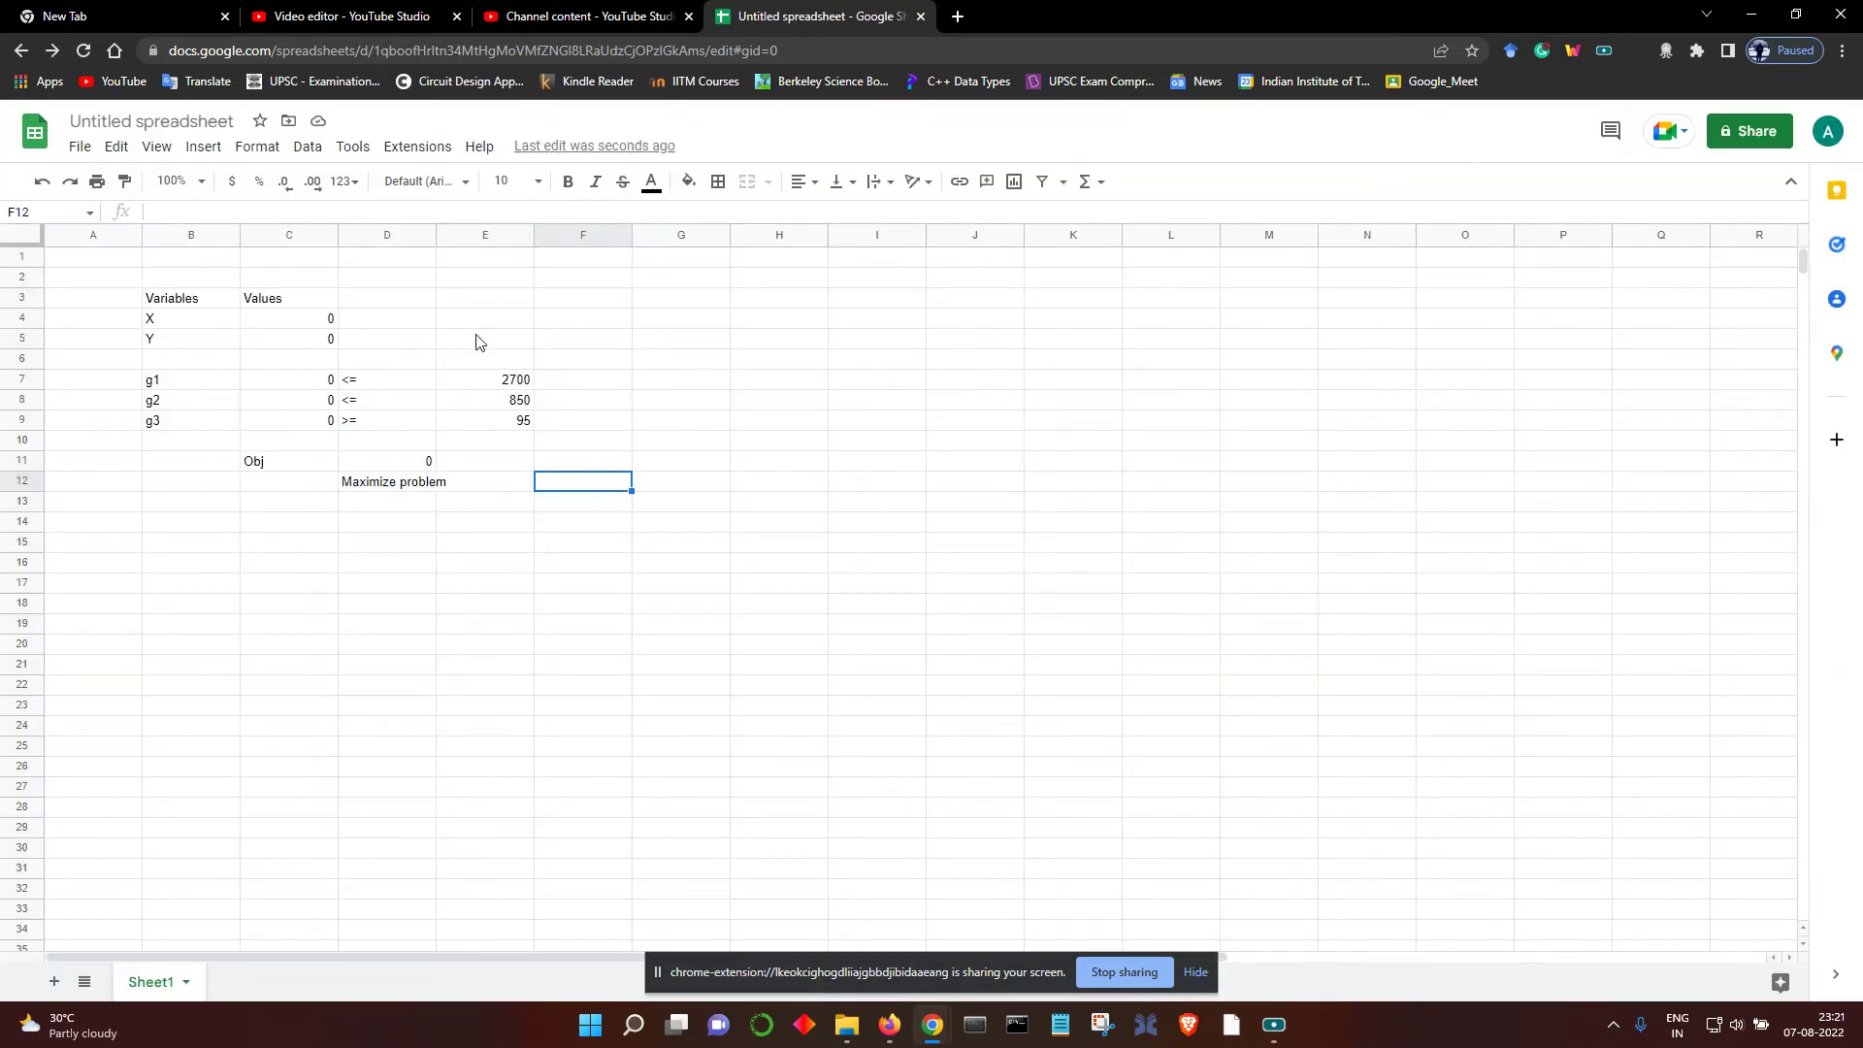
# - Open the OpenSolver sidebar and load the model for the current sheet
pyautogui.click(415, 151)
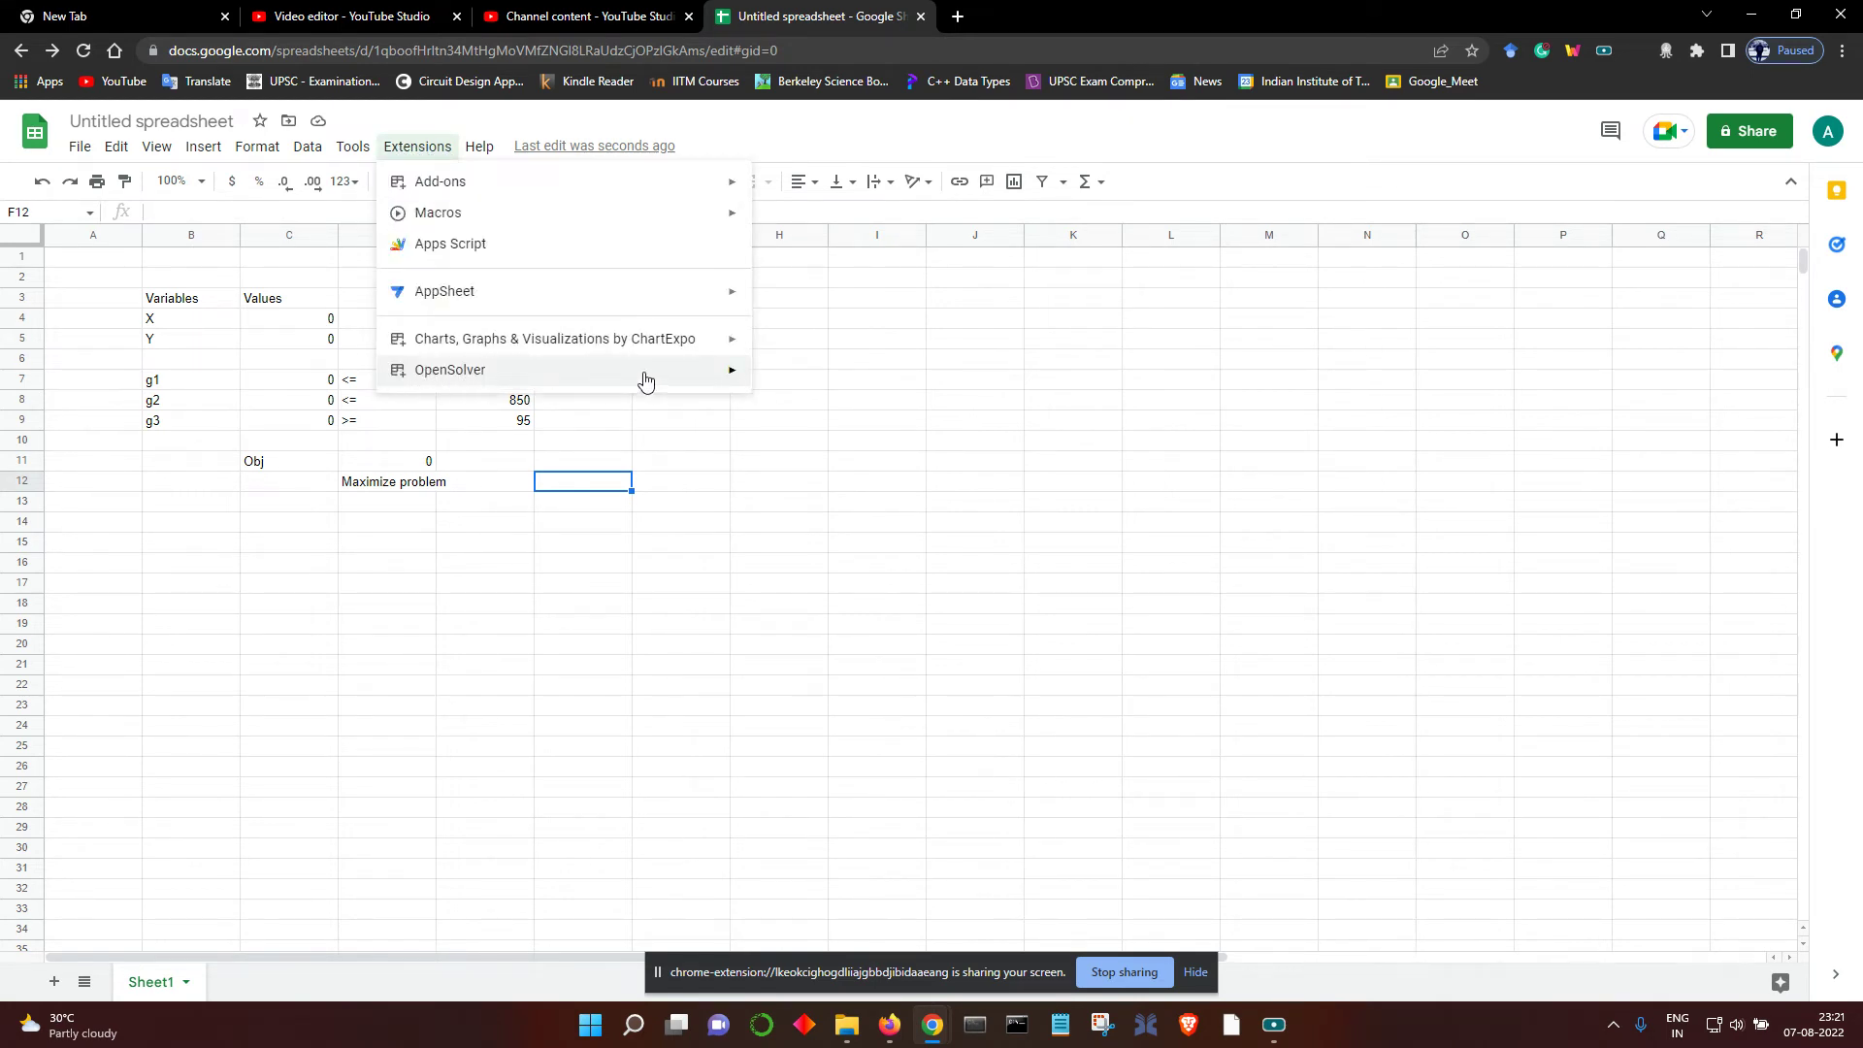
pyautogui.moveTo(550, 384)
pyautogui.click(838, 387)
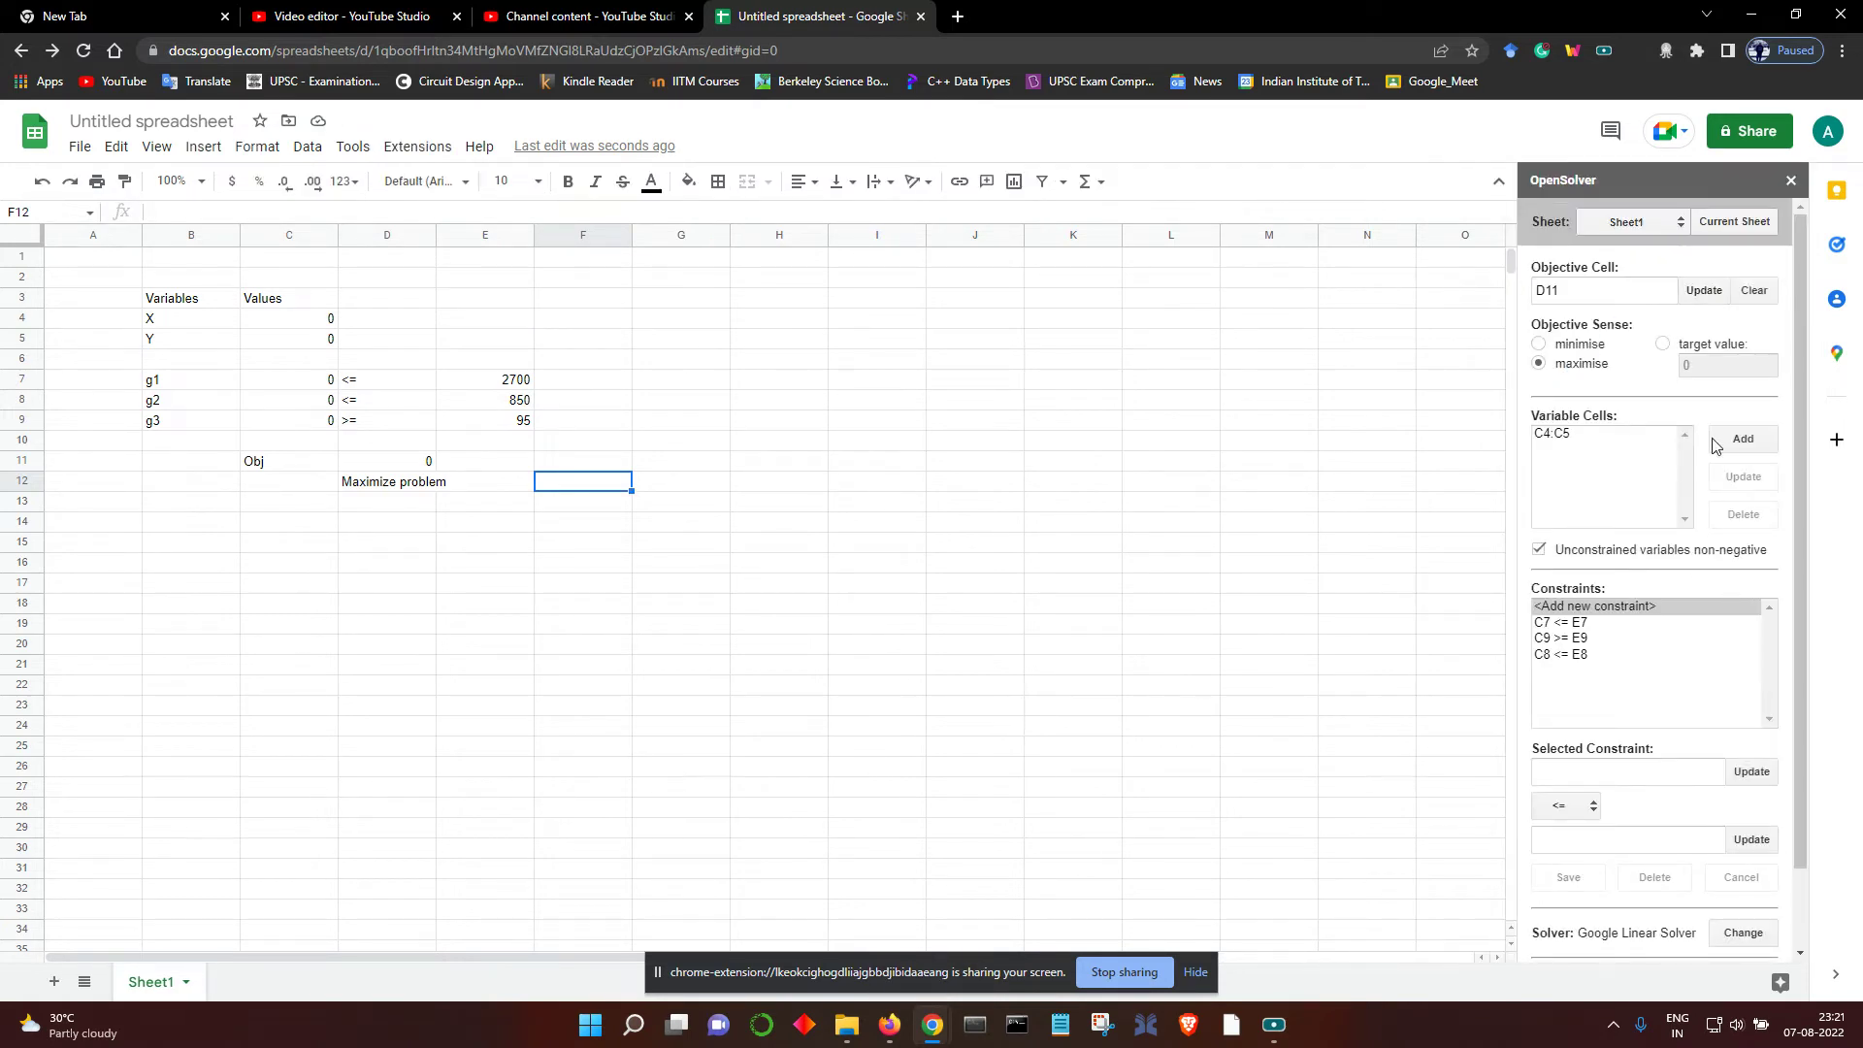
pyautogui.click(1735, 225)
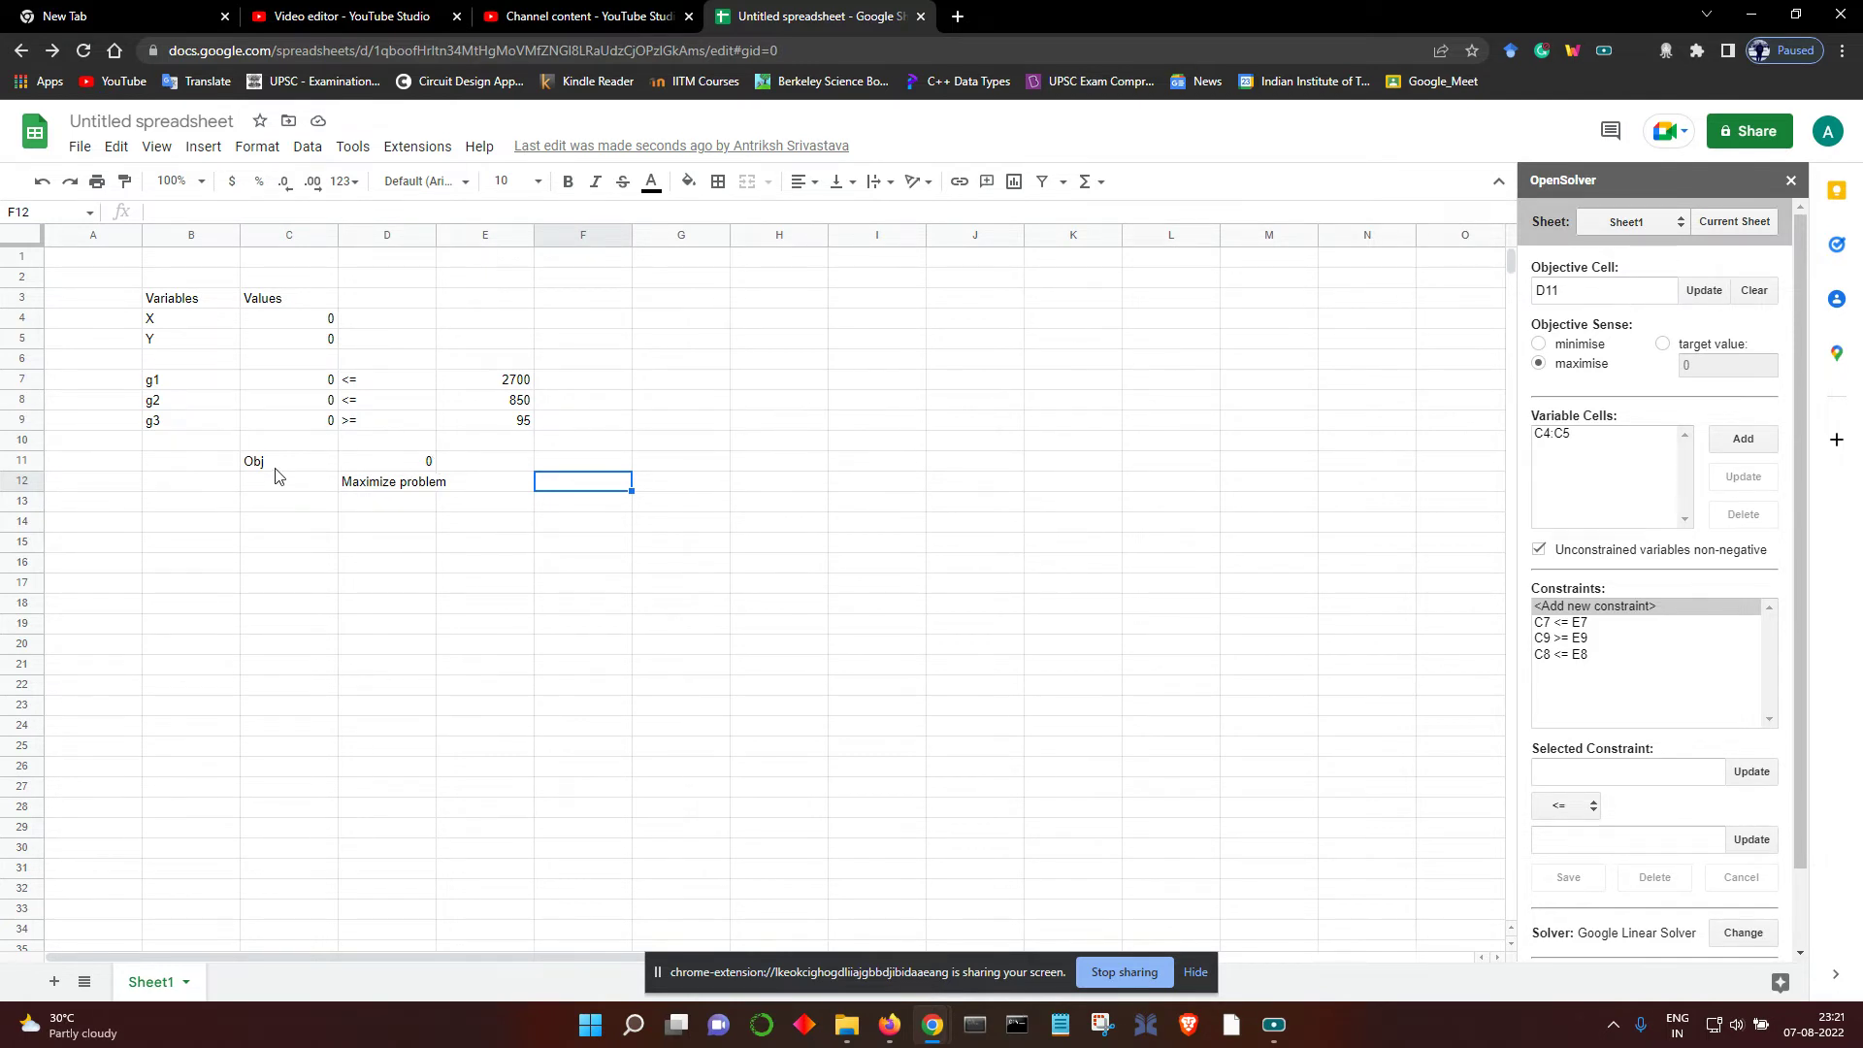
# - Set D11 as the objective and remove the C4:C5 variable cells entry
pyautogui.click(386, 466)
pyautogui.doubleClick(393, 463)
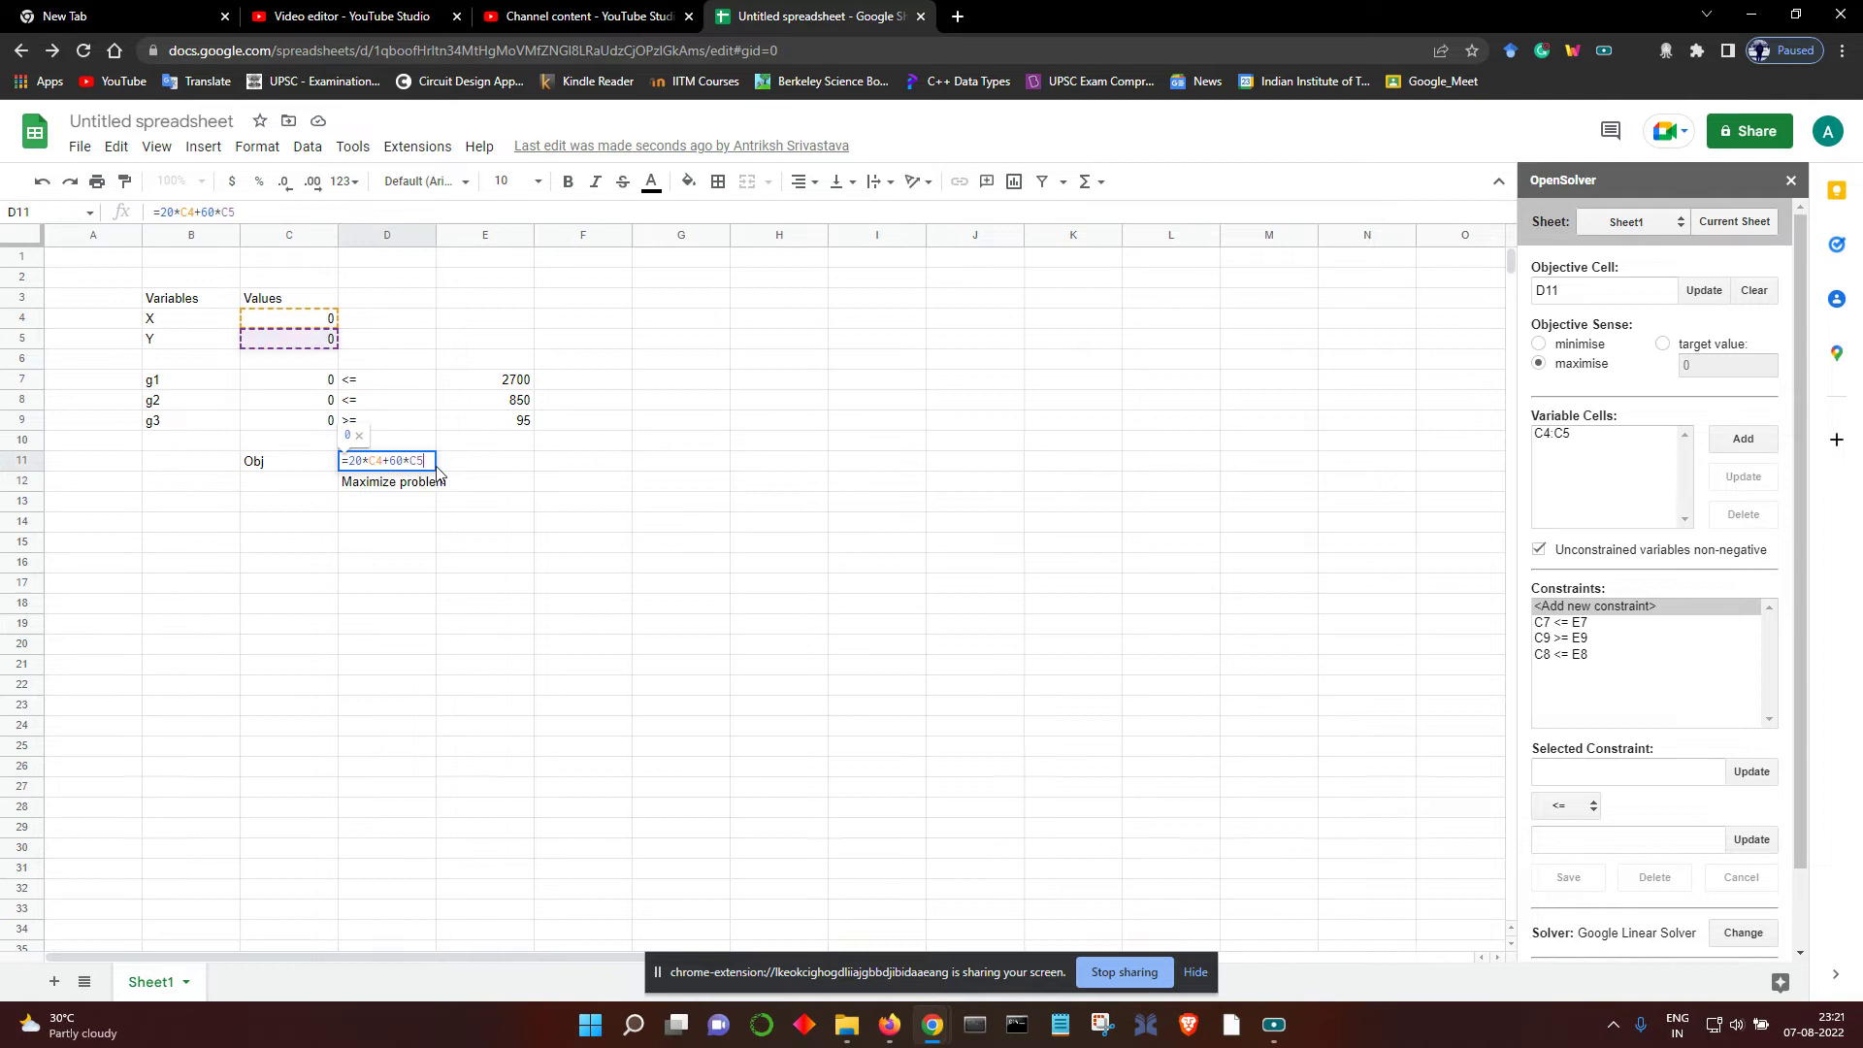
pyautogui.press('Escape')
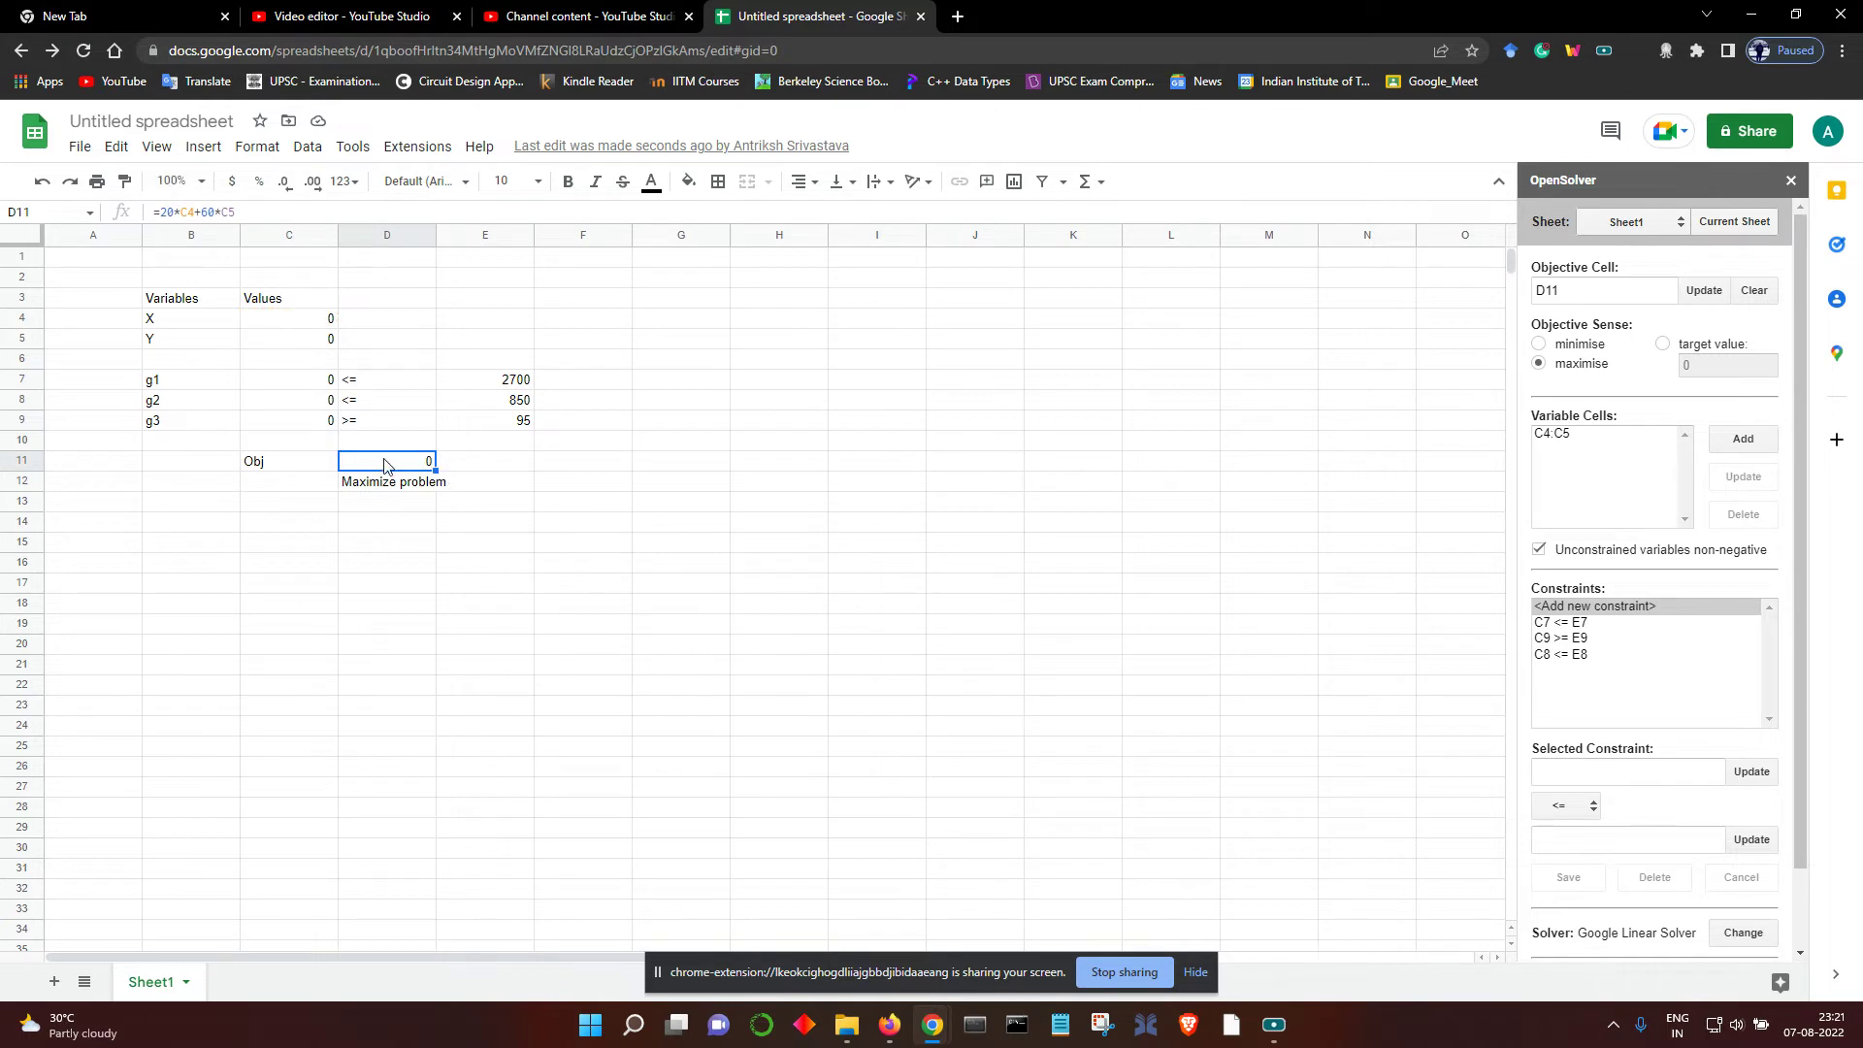
pyautogui.click(1703, 291)
pyautogui.click(1620, 453)
pyautogui.click(1585, 453)
pyautogui.click(1736, 516)
pyautogui.moveTo(323, 385); pyautogui.dragTo(330, 424)
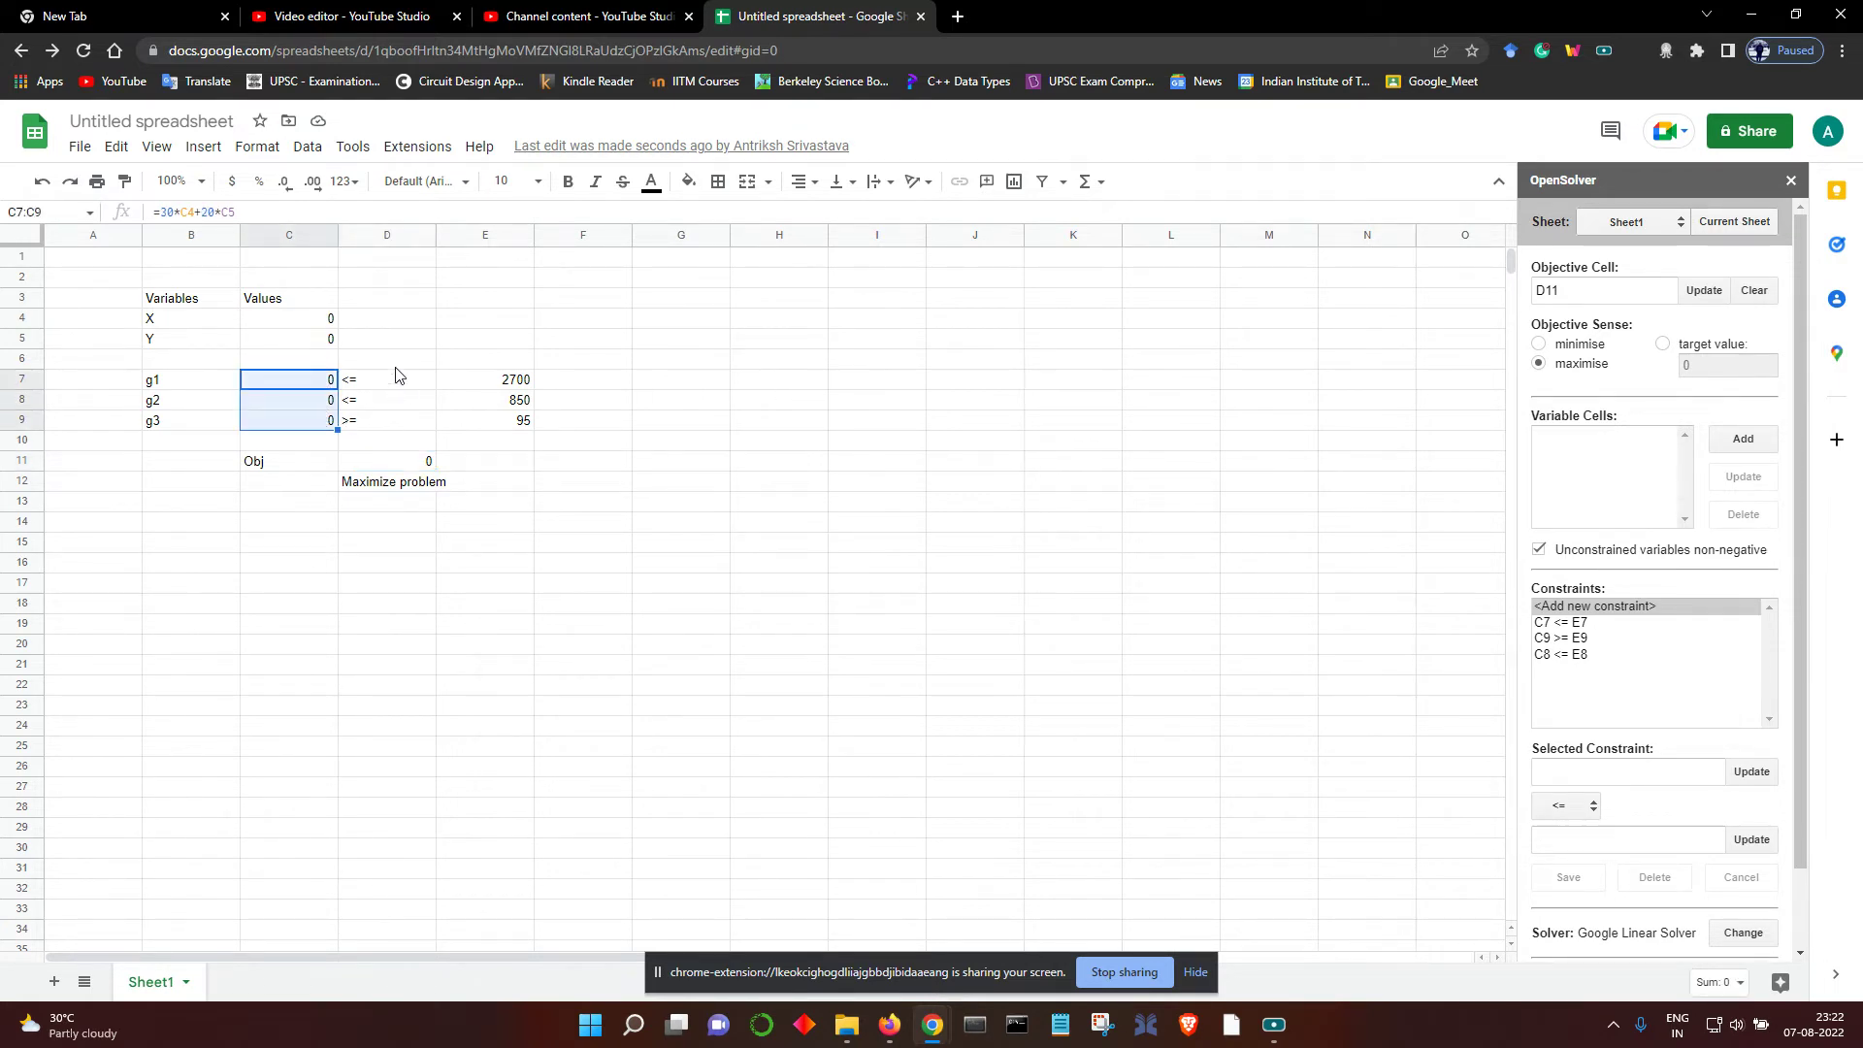
# - Add C4:C5 as the model's variable cells
pyautogui.click(485, 345)
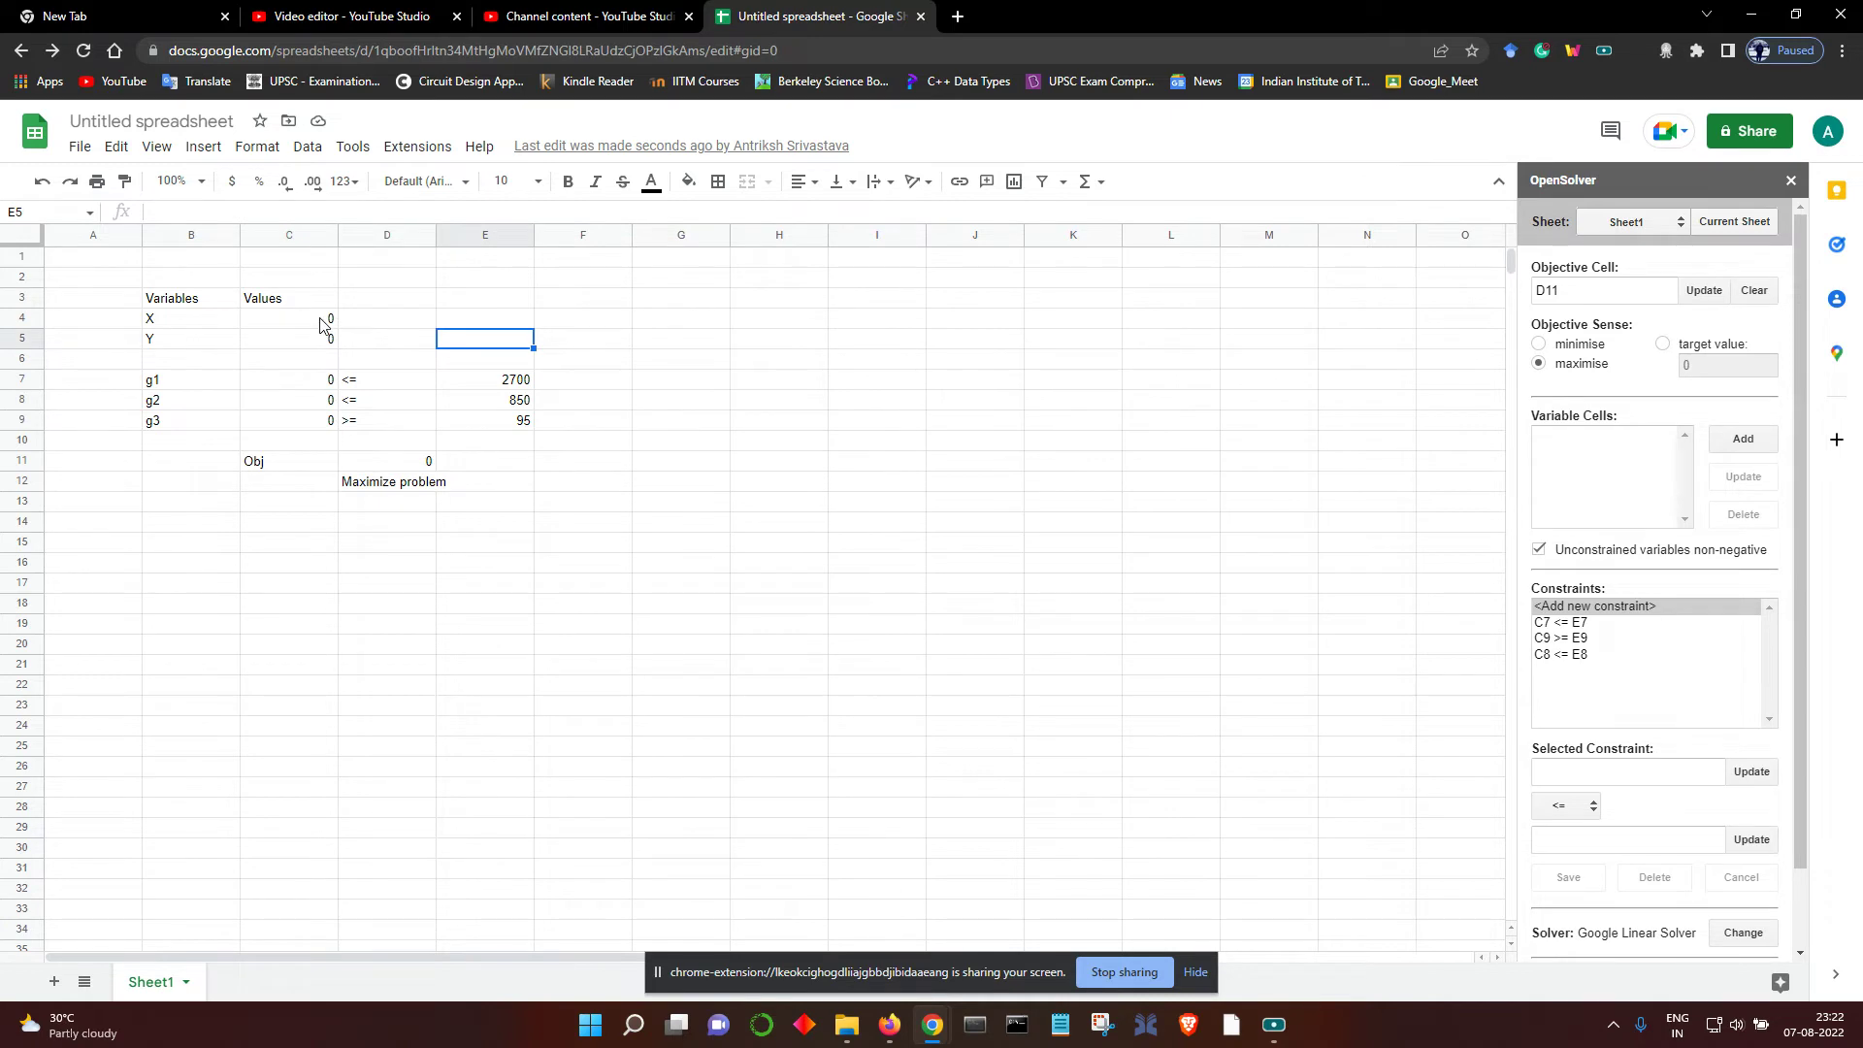
pyautogui.moveTo(321, 324); pyautogui.dragTo(325, 341)
pyautogui.click(1732, 439)
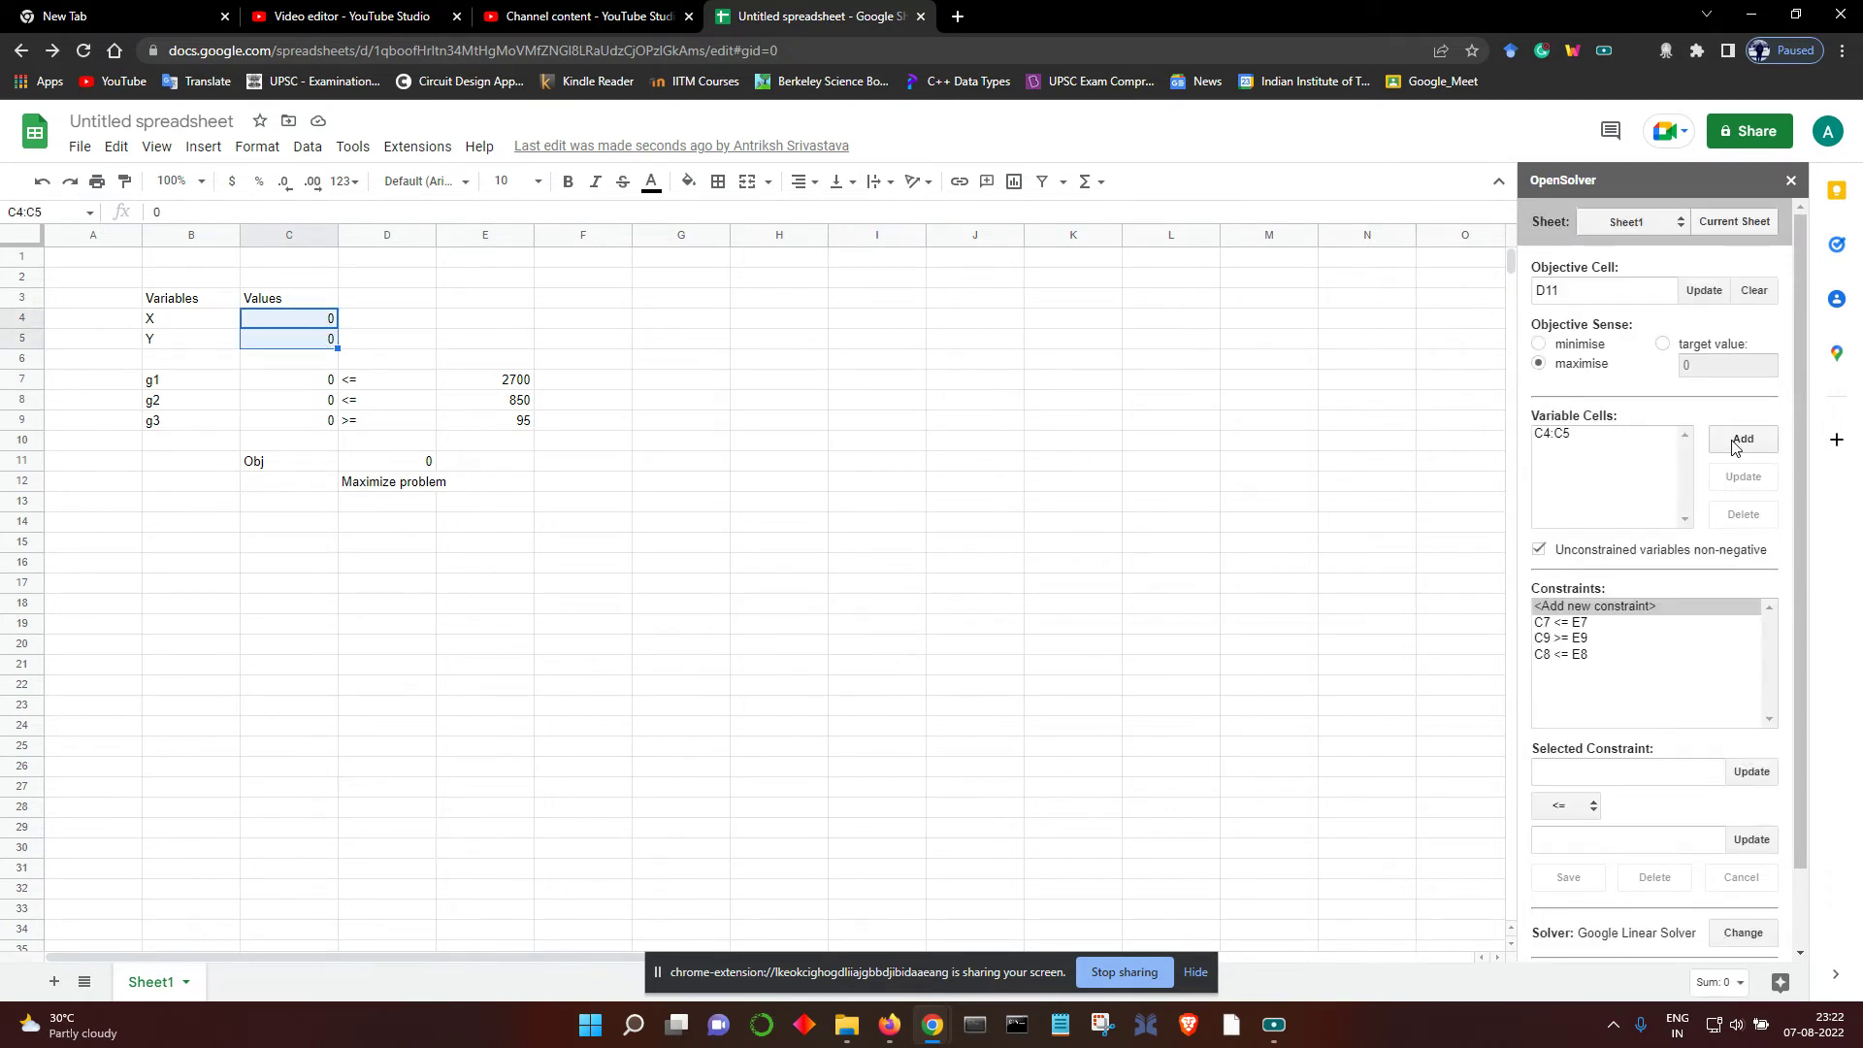
# - Delete the C9 >= E9, C7 <= E7 and C8 <= E8 constraints
pyautogui.click(1577, 638)
pyautogui.click(1655, 877)
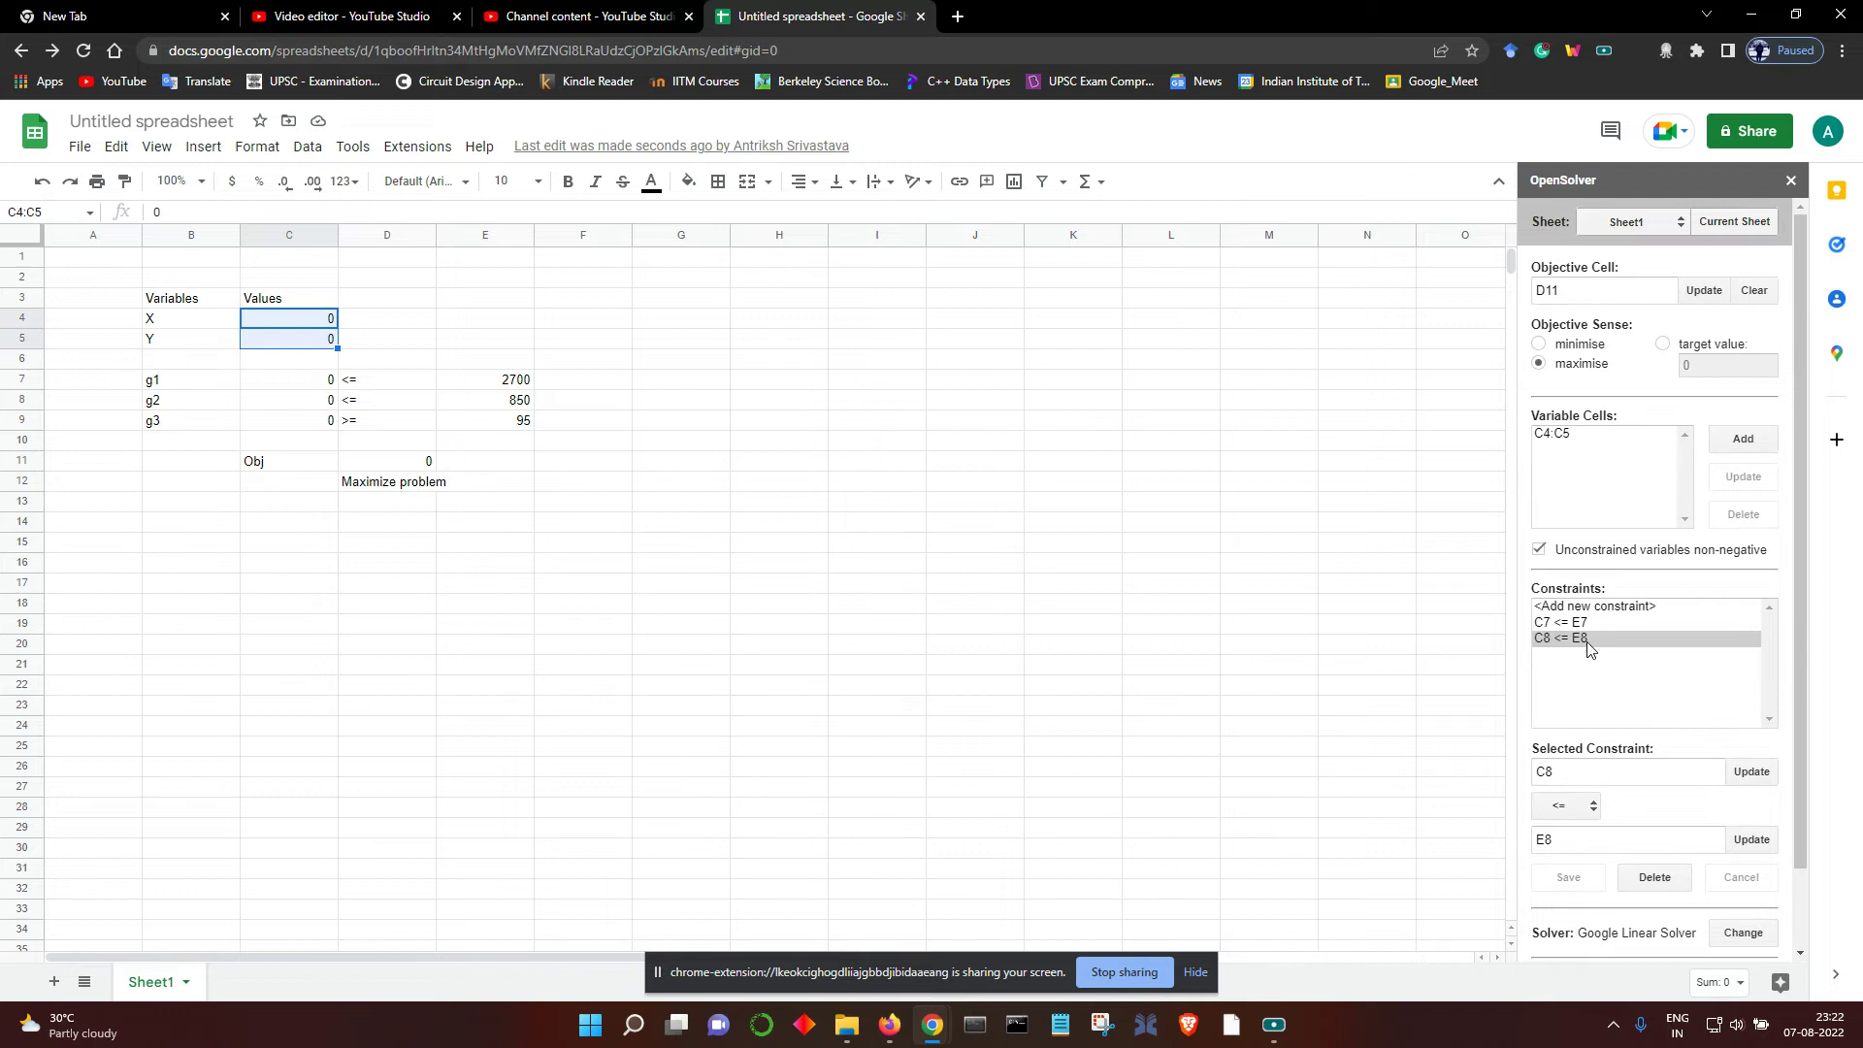
pyautogui.click(1578, 625)
pyautogui.click(1654, 877)
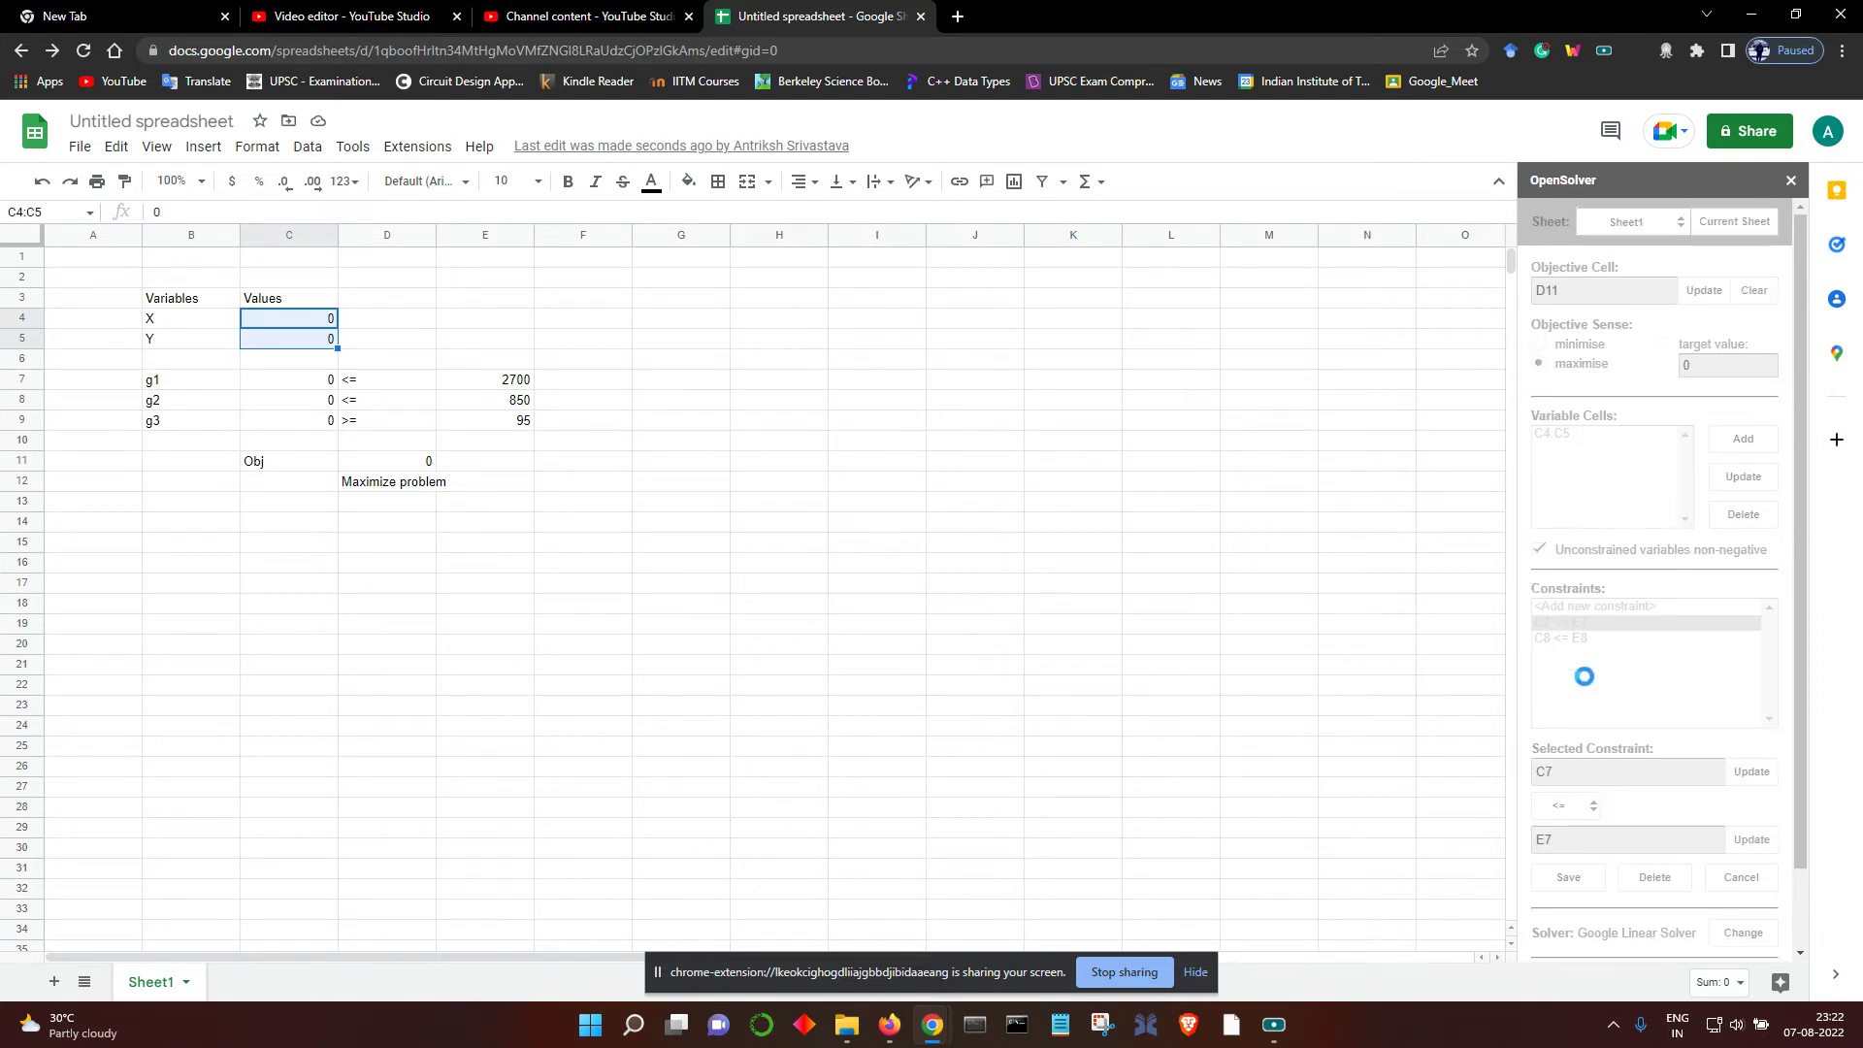
pyautogui.click(1581, 624)
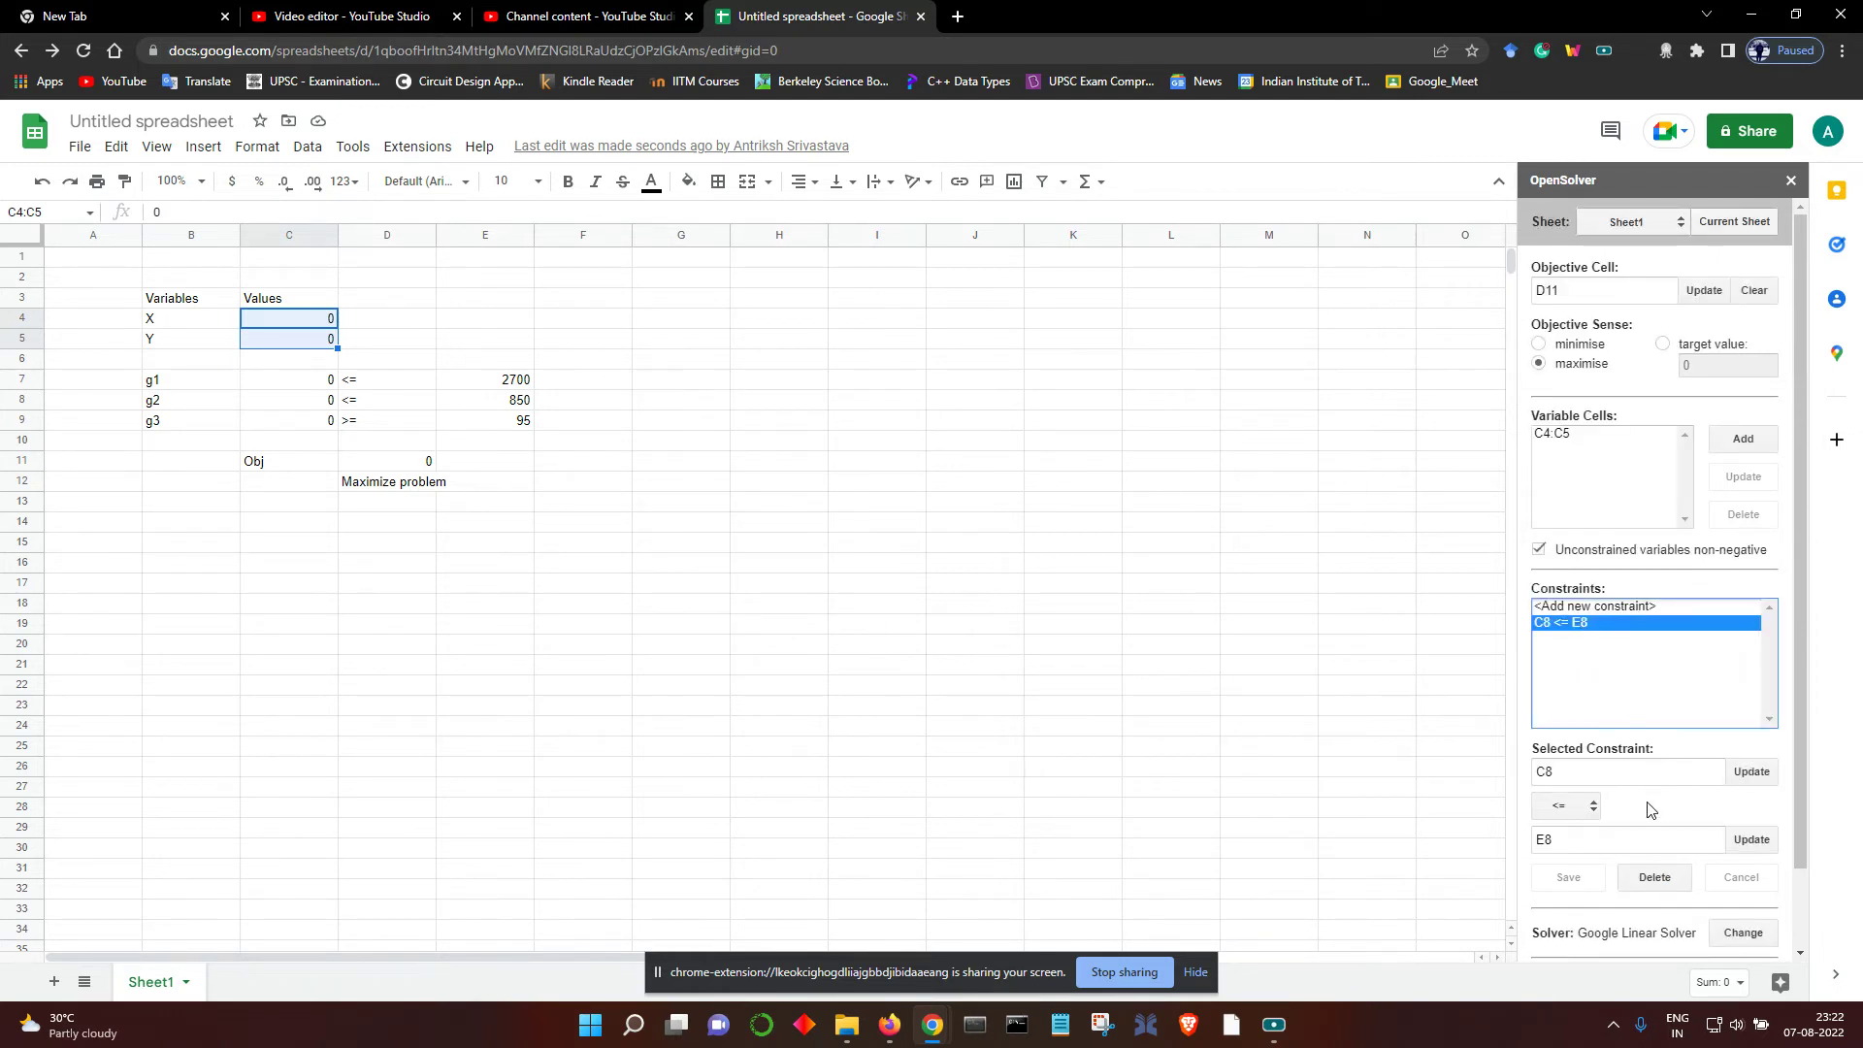
pyautogui.click(1654, 877)
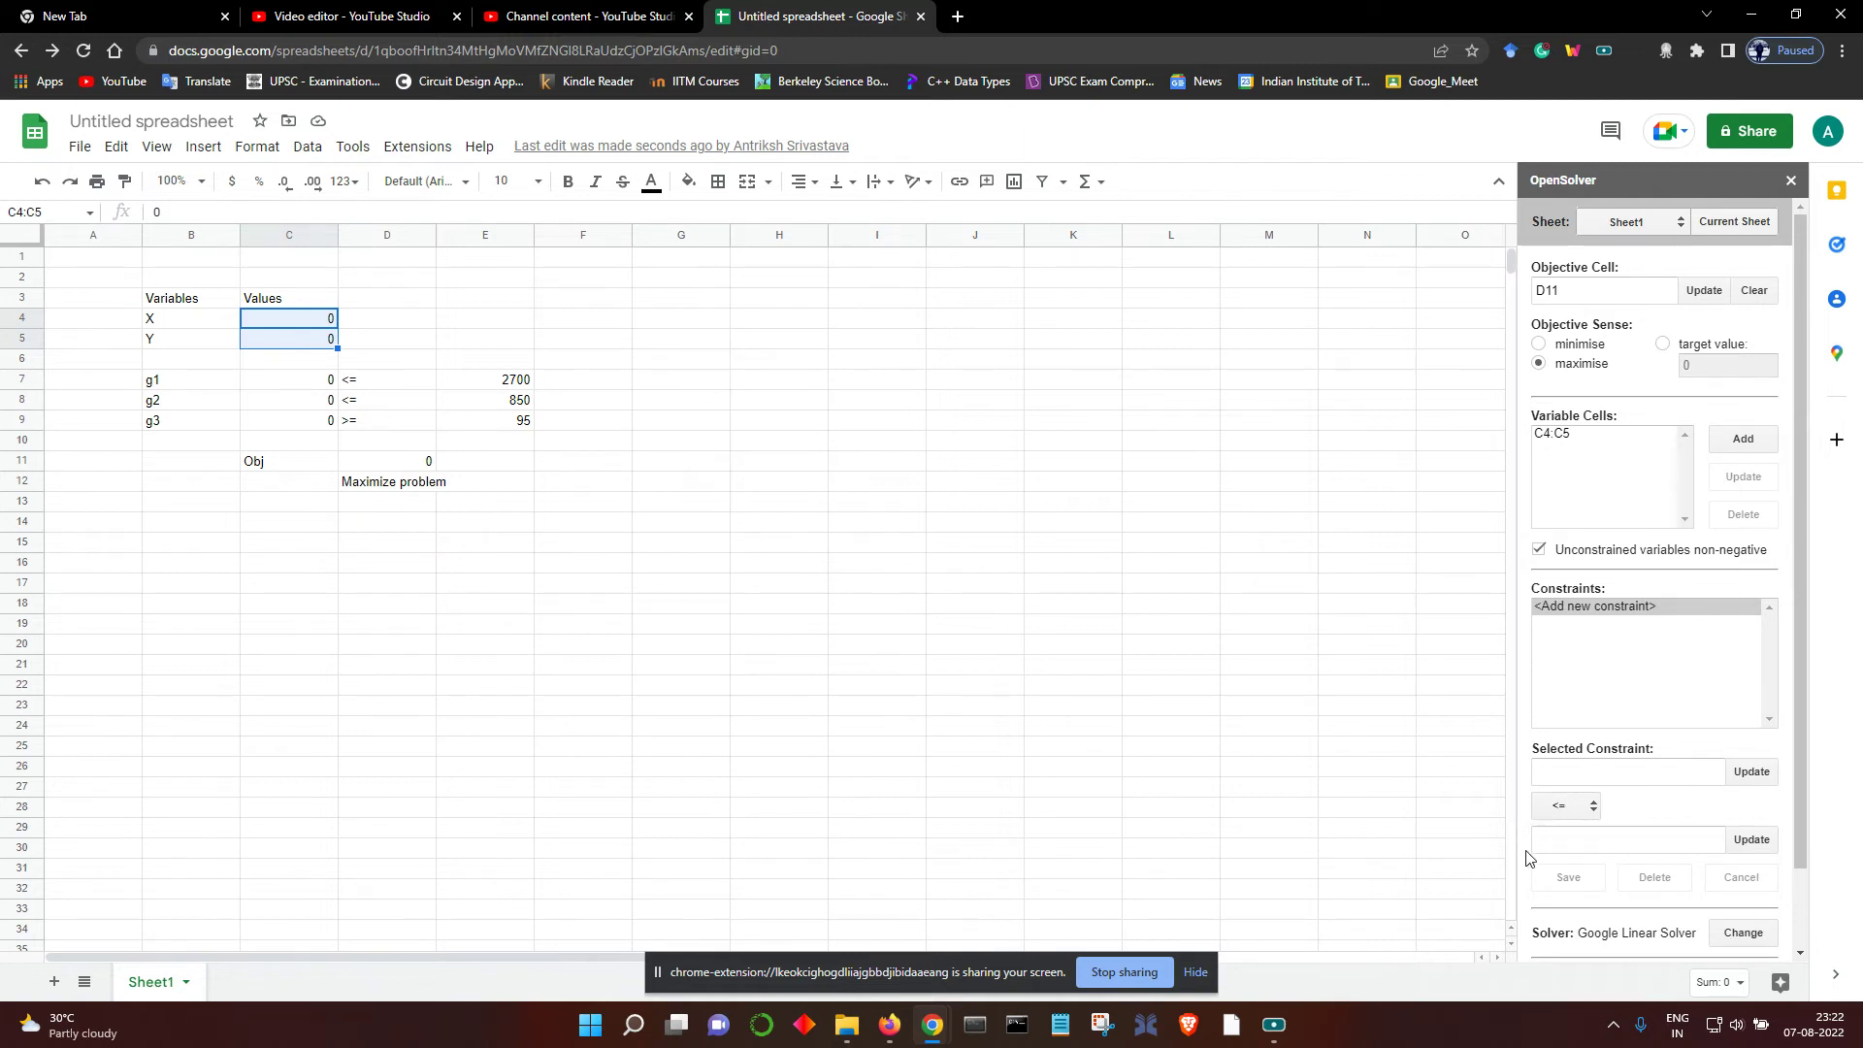
# - Add the constraints C7 <= E7 and C8 <= E8
pyautogui.click(323, 381)
pyautogui.click(1741, 769)
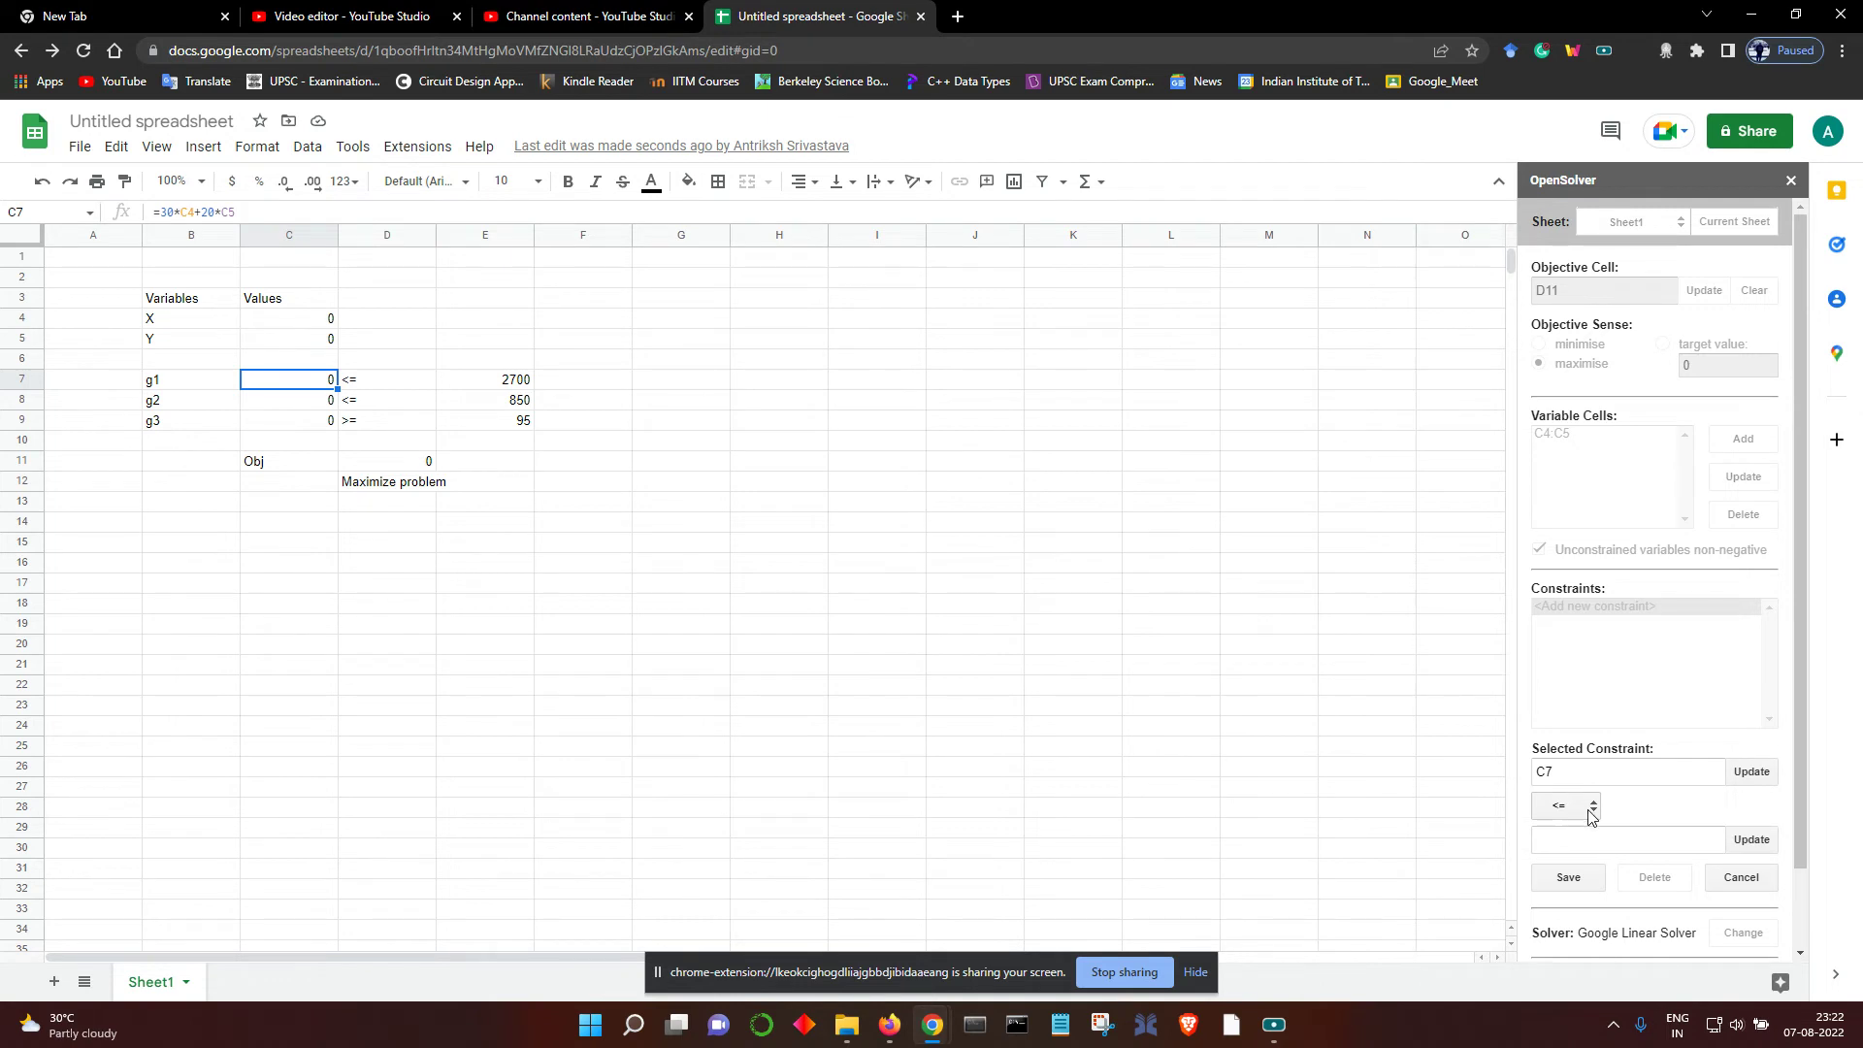
pyautogui.click(521, 385)
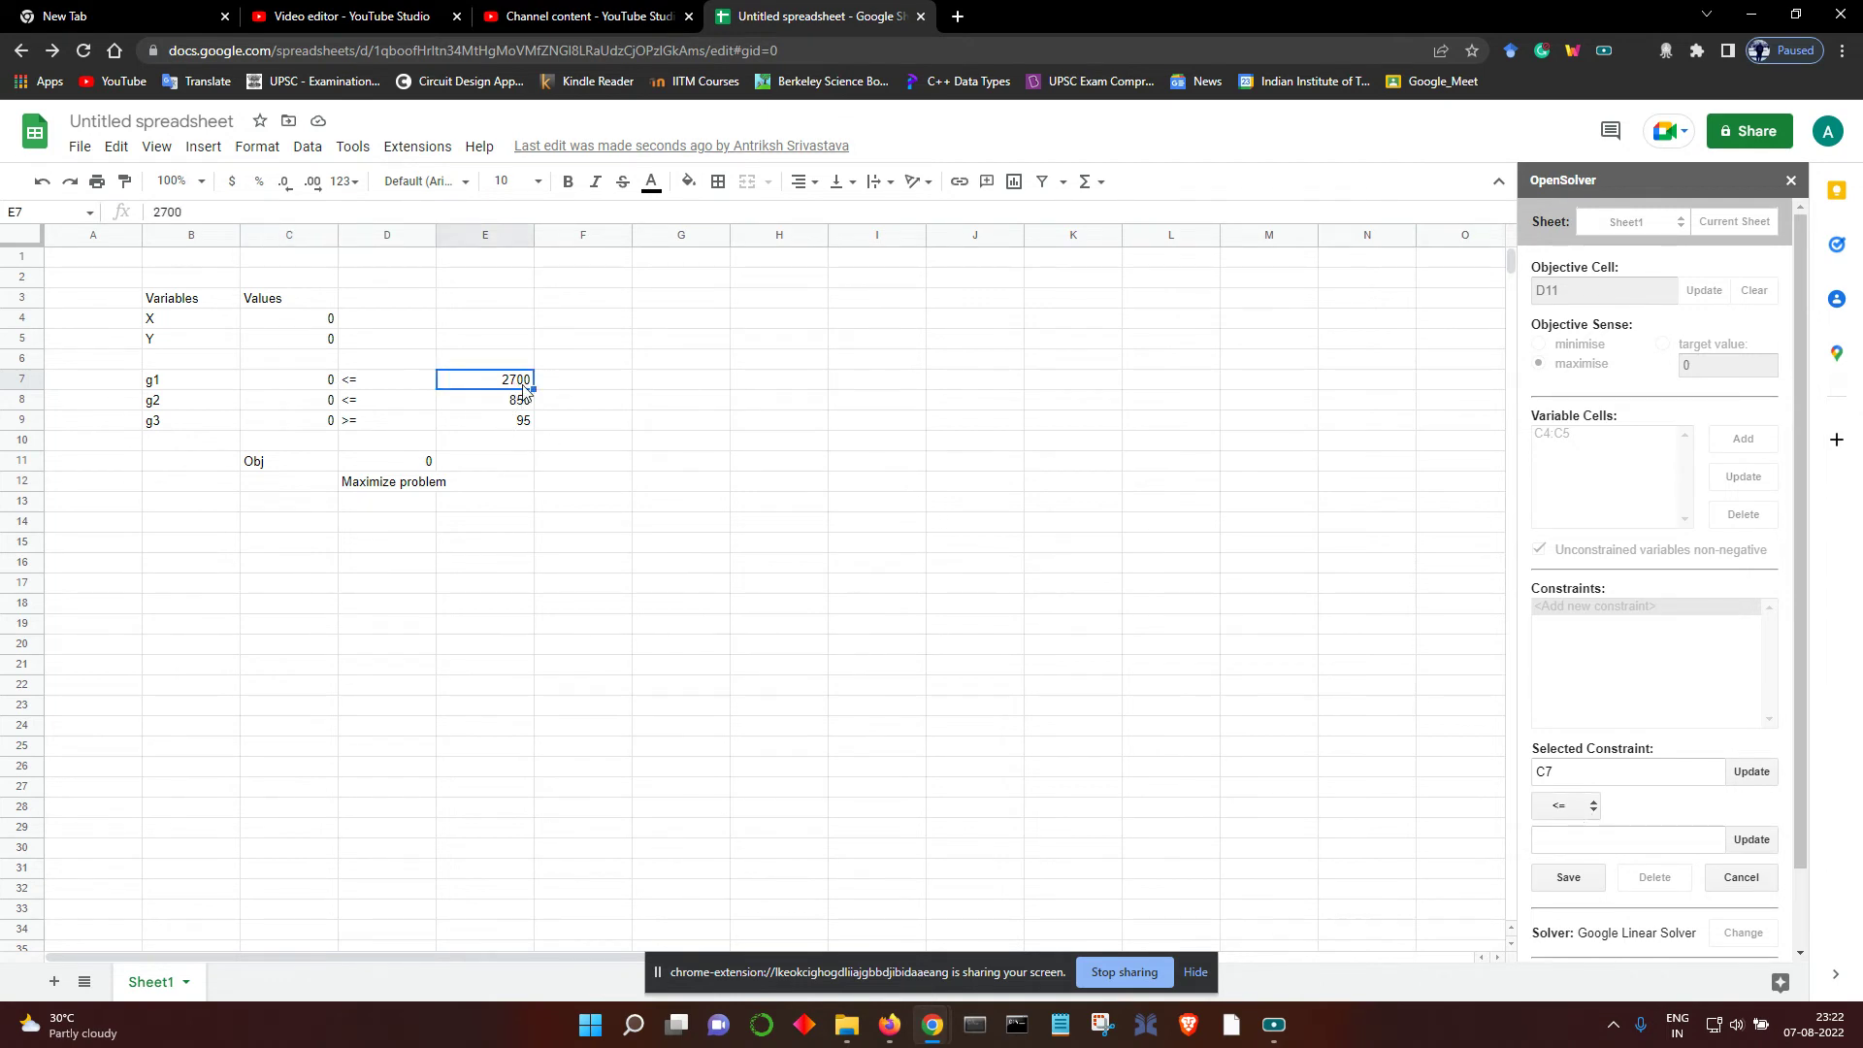
pyautogui.click(1755, 840)
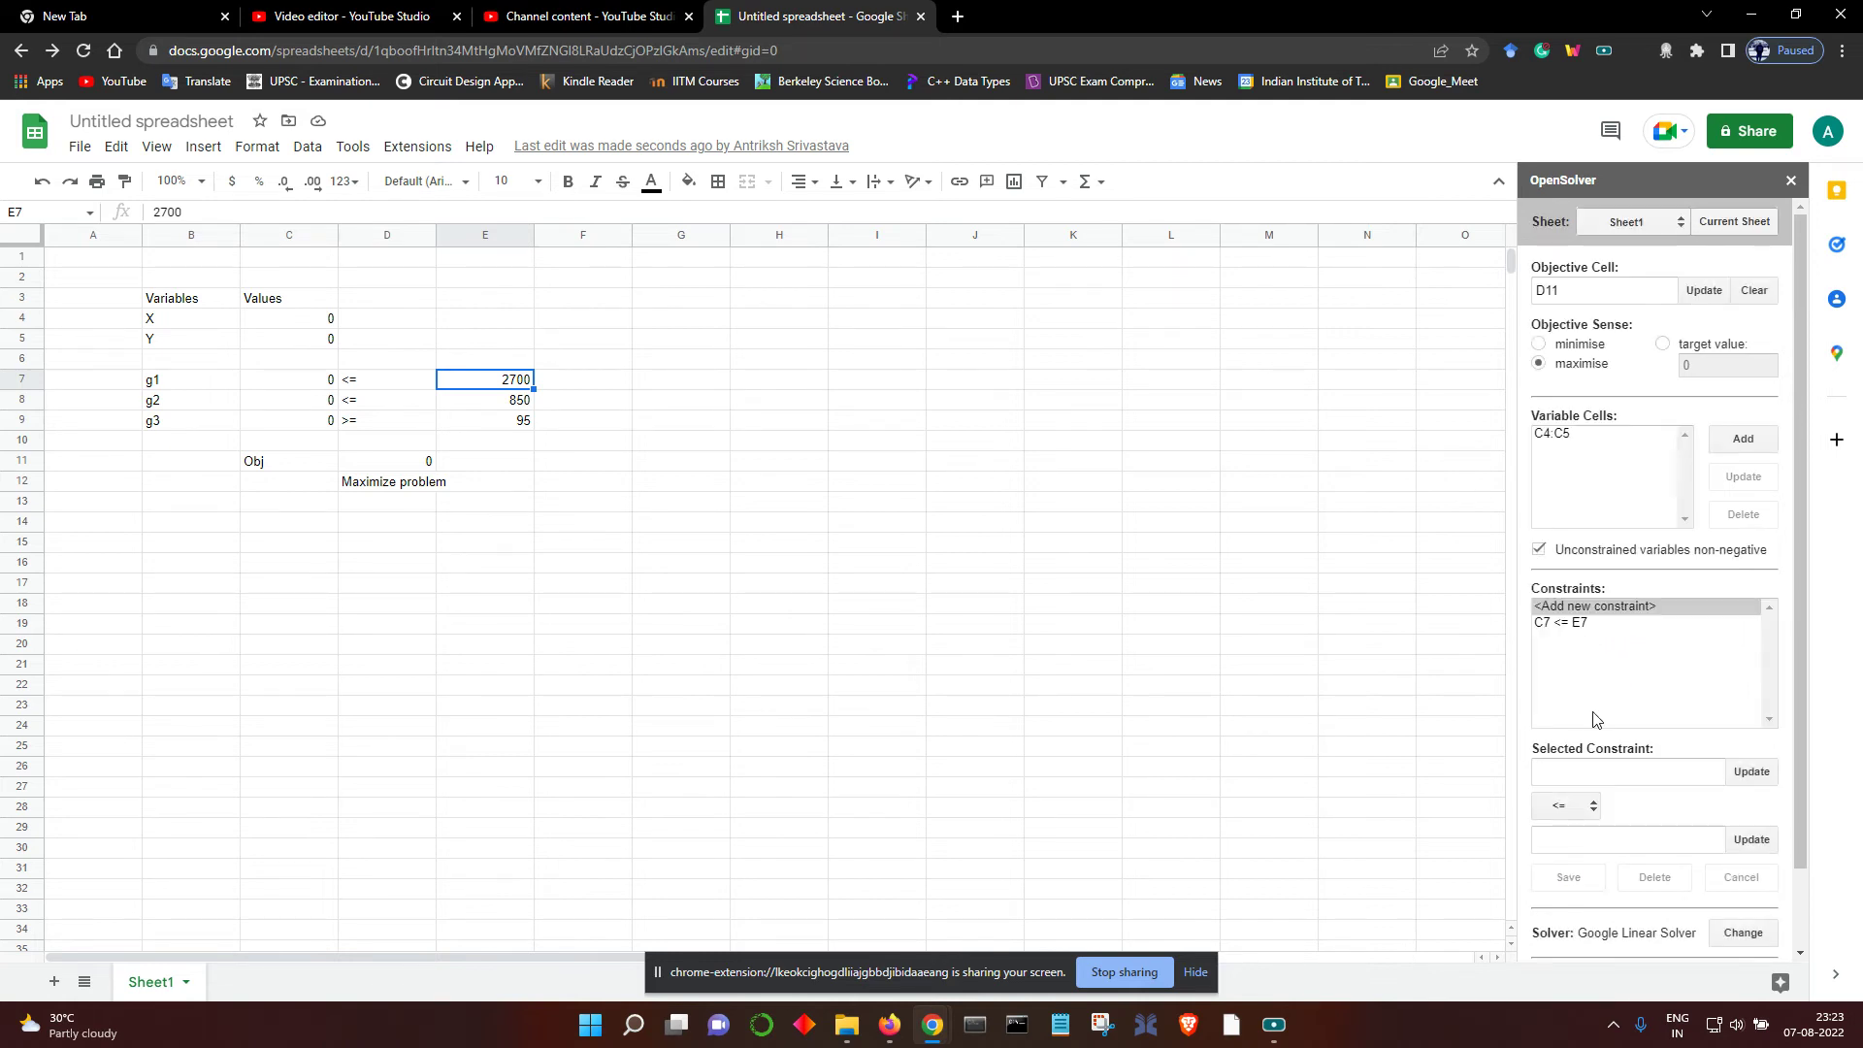
pyautogui.click(283, 402)
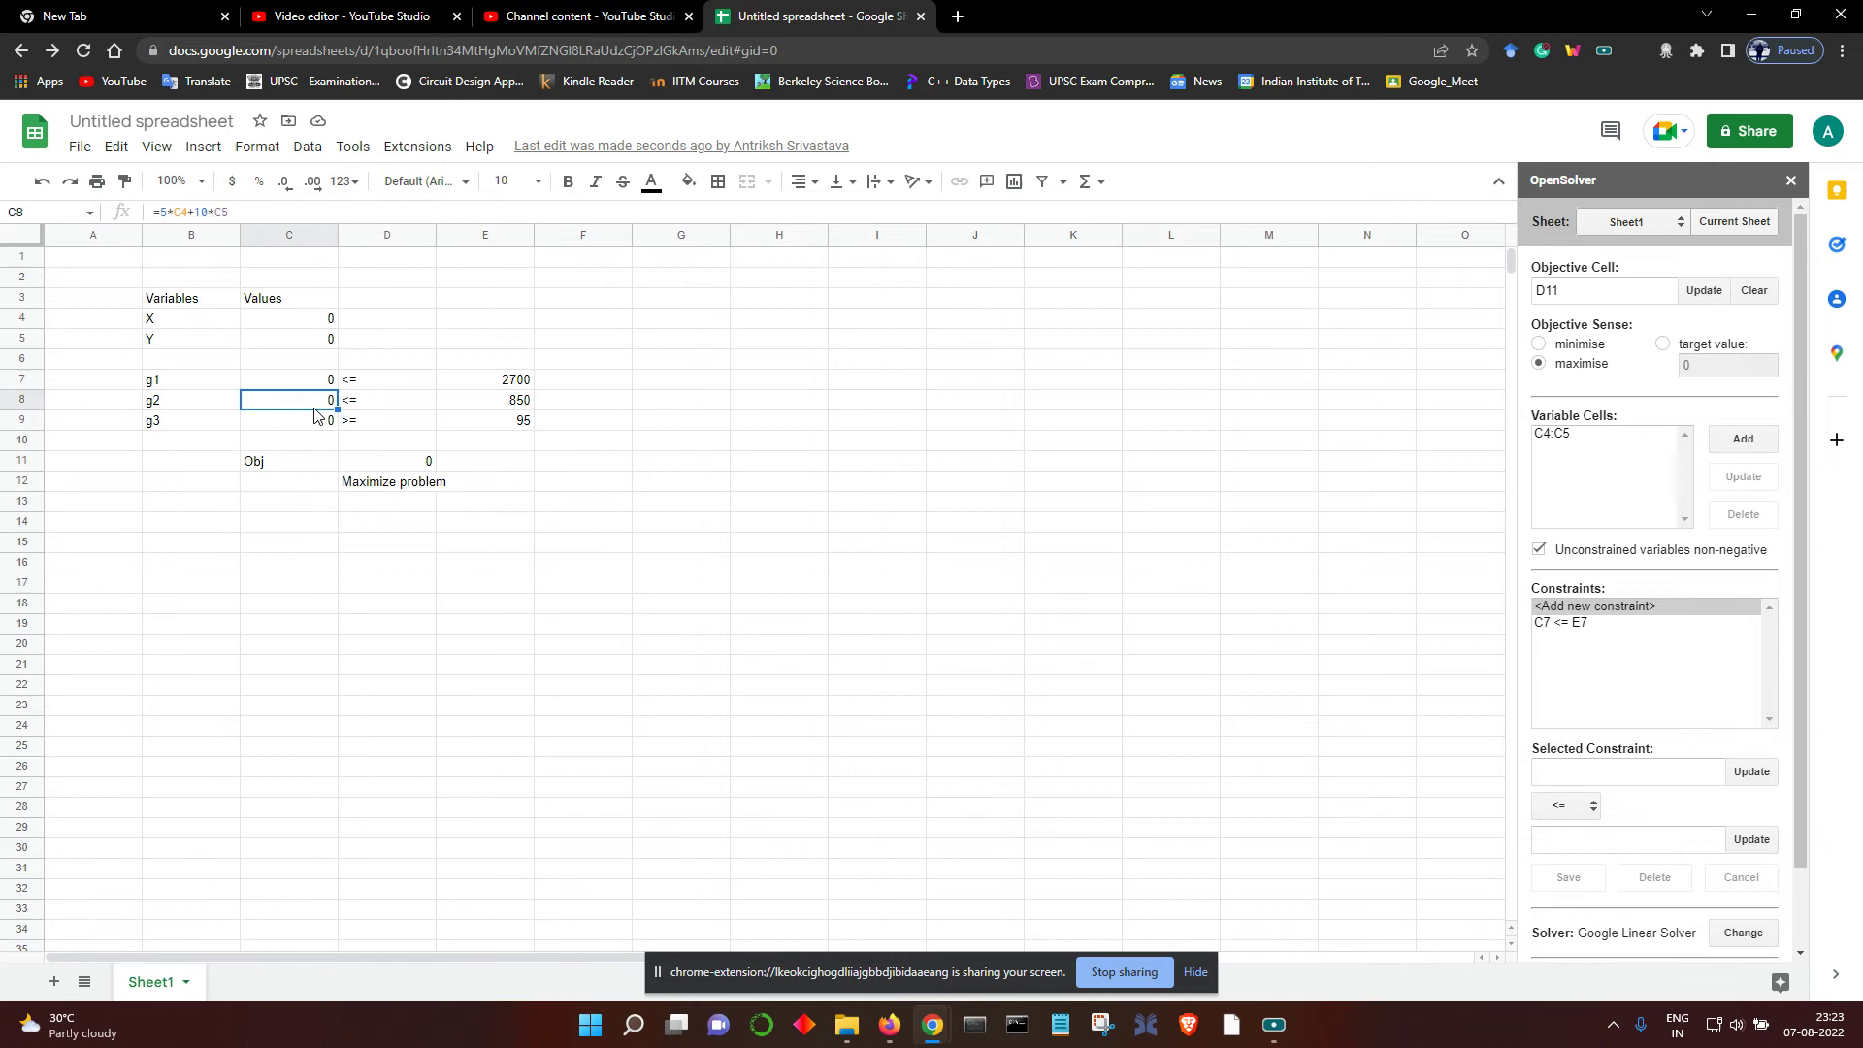
pyautogui.click(1754, 773)
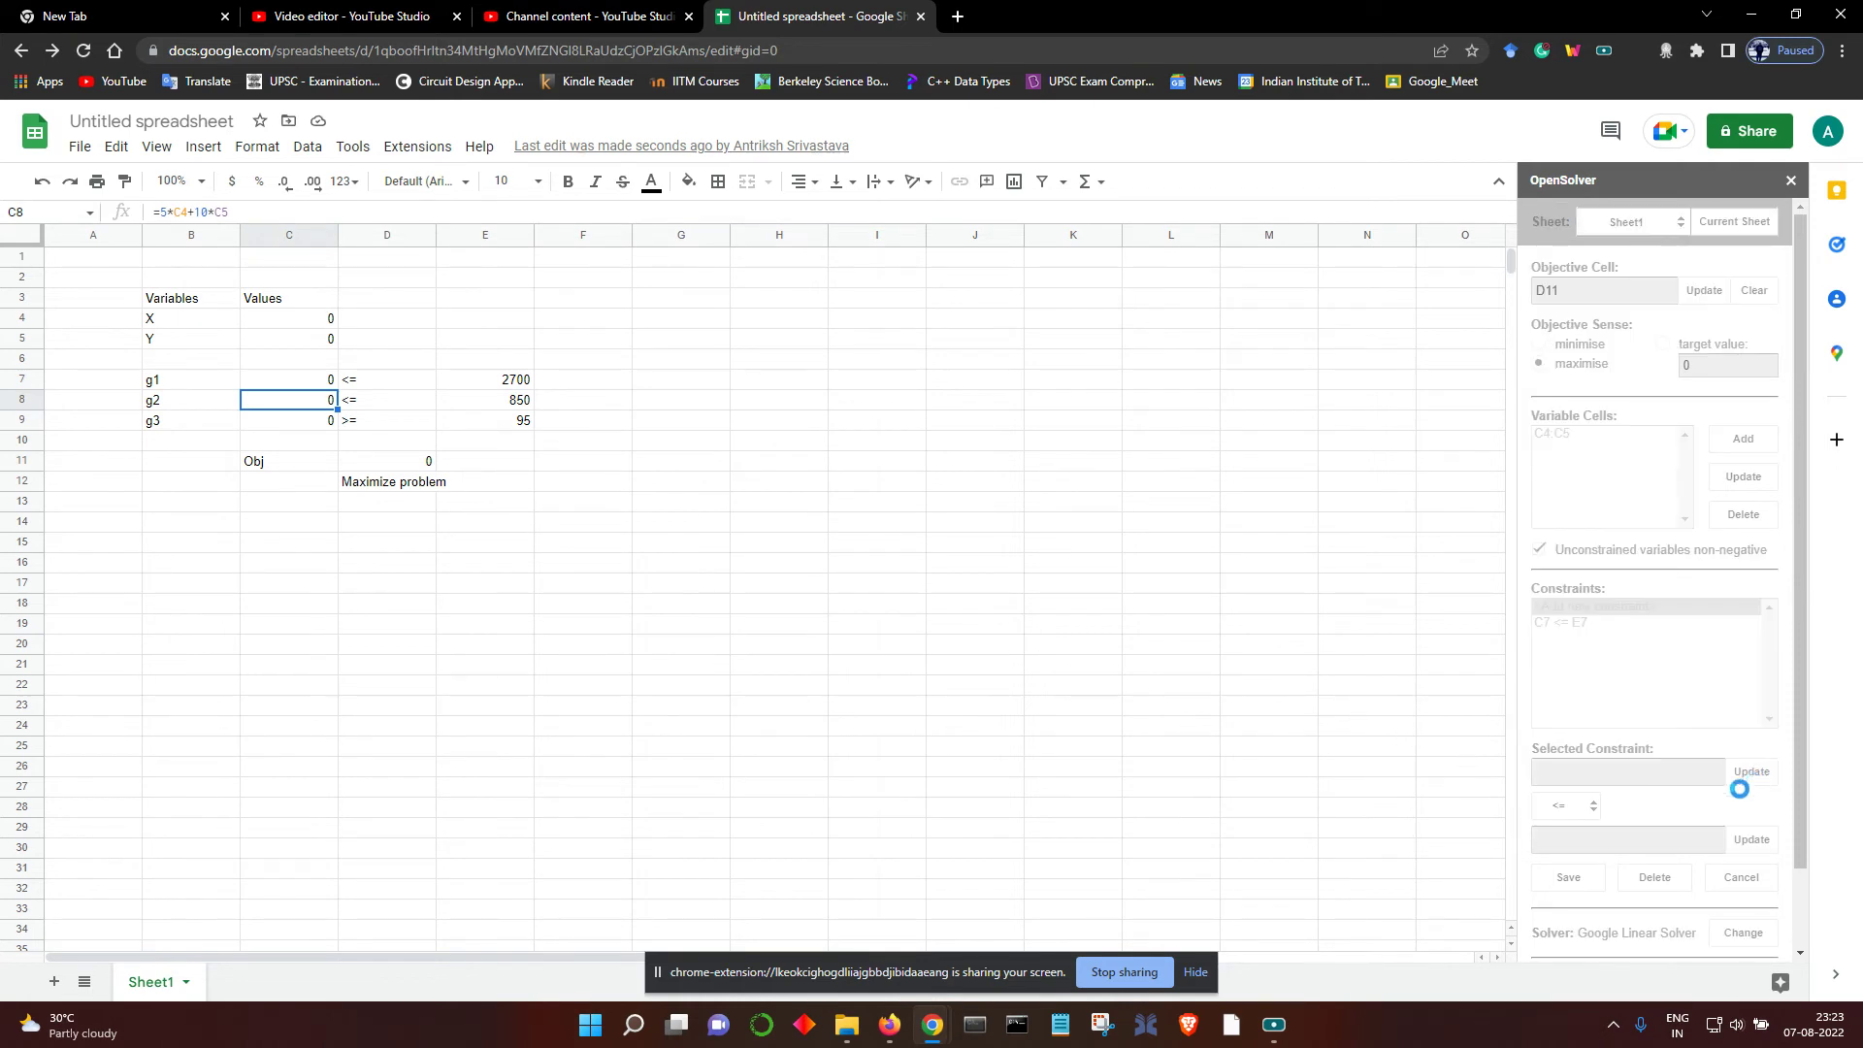
pyautogui.press('Right')
pyautogui.press('Right')
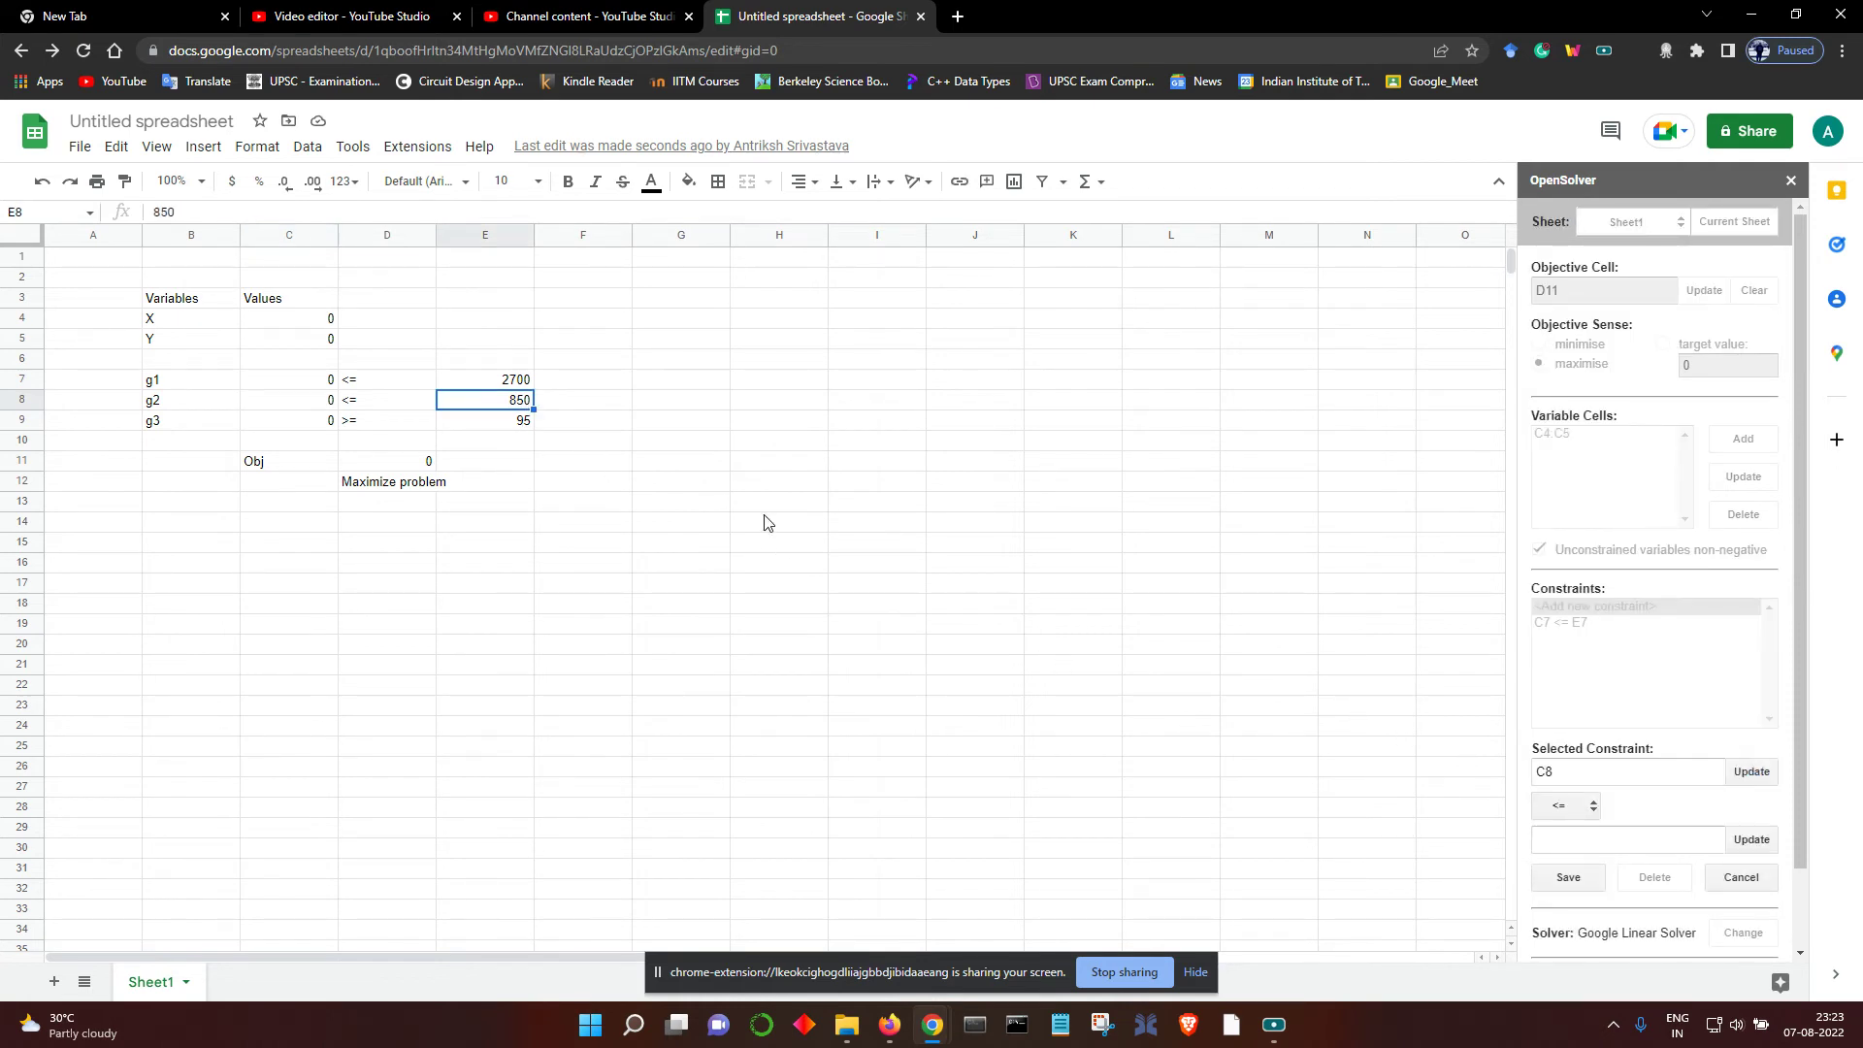
pyautogui.click(1754, 841)
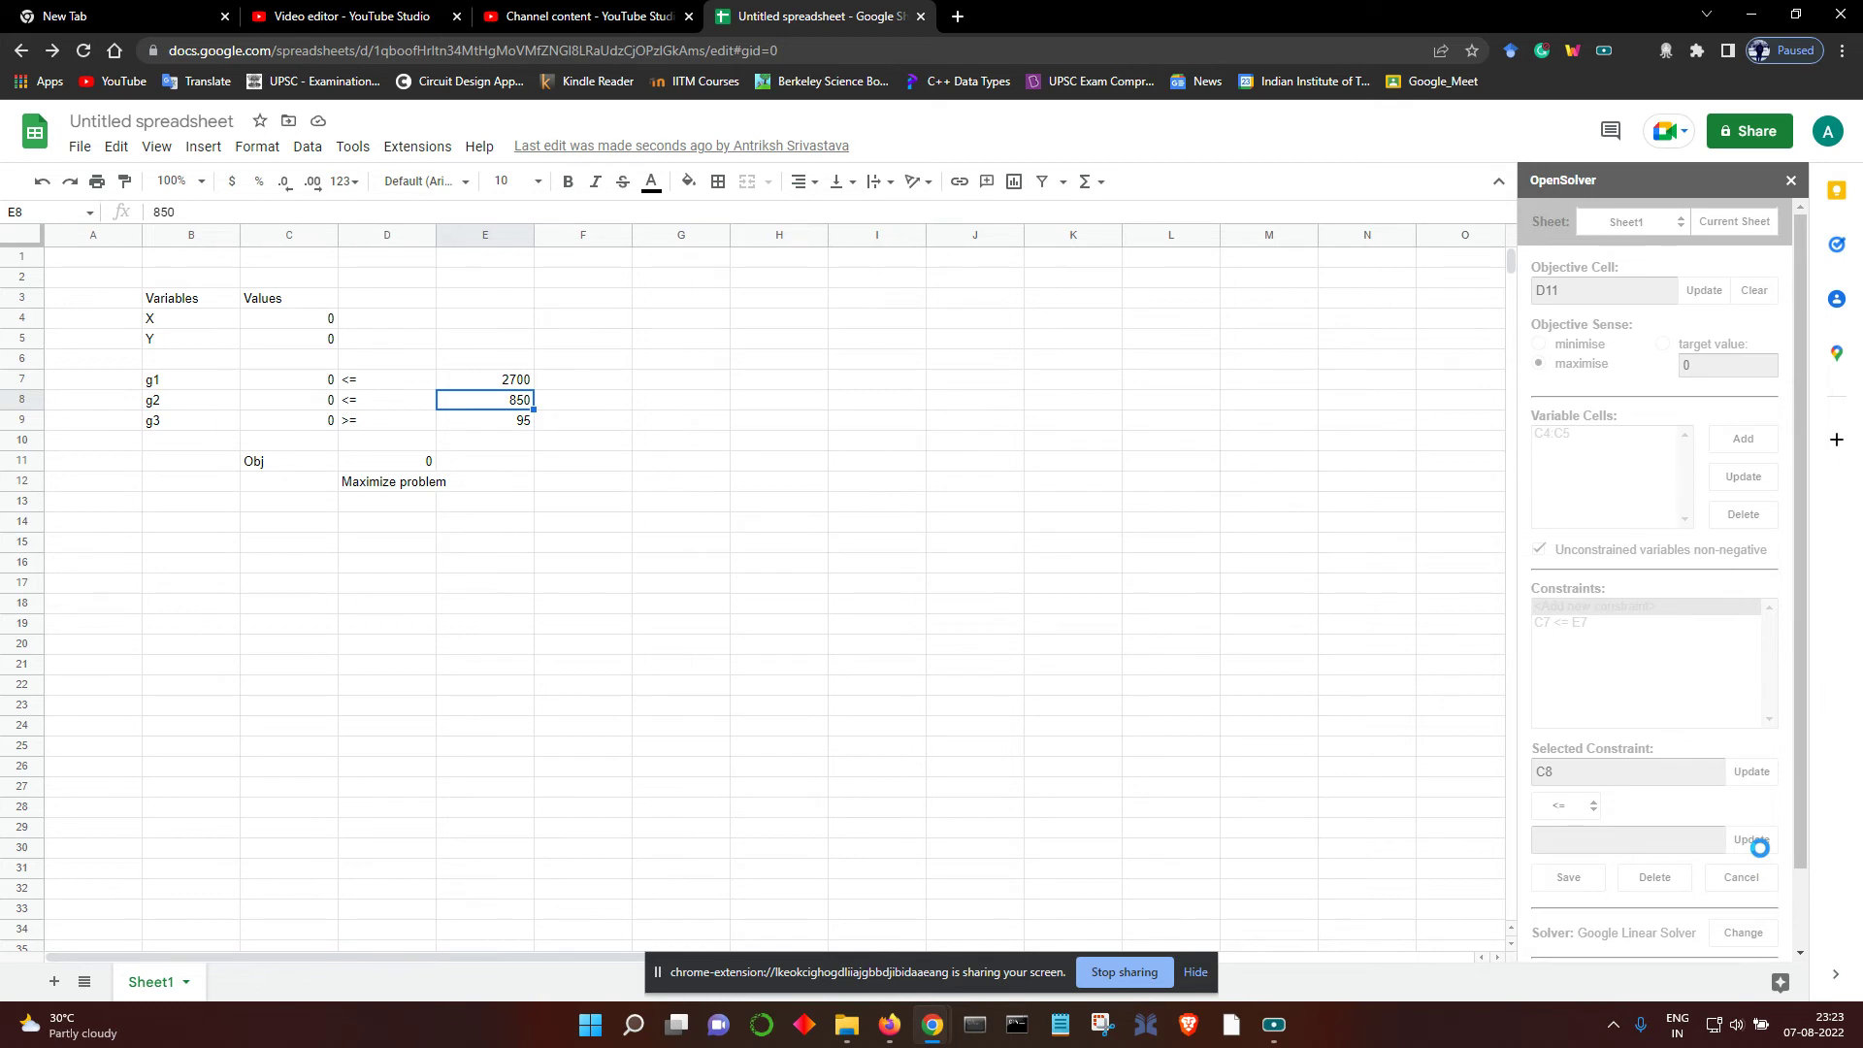
pyautogui.click(1576, 873)
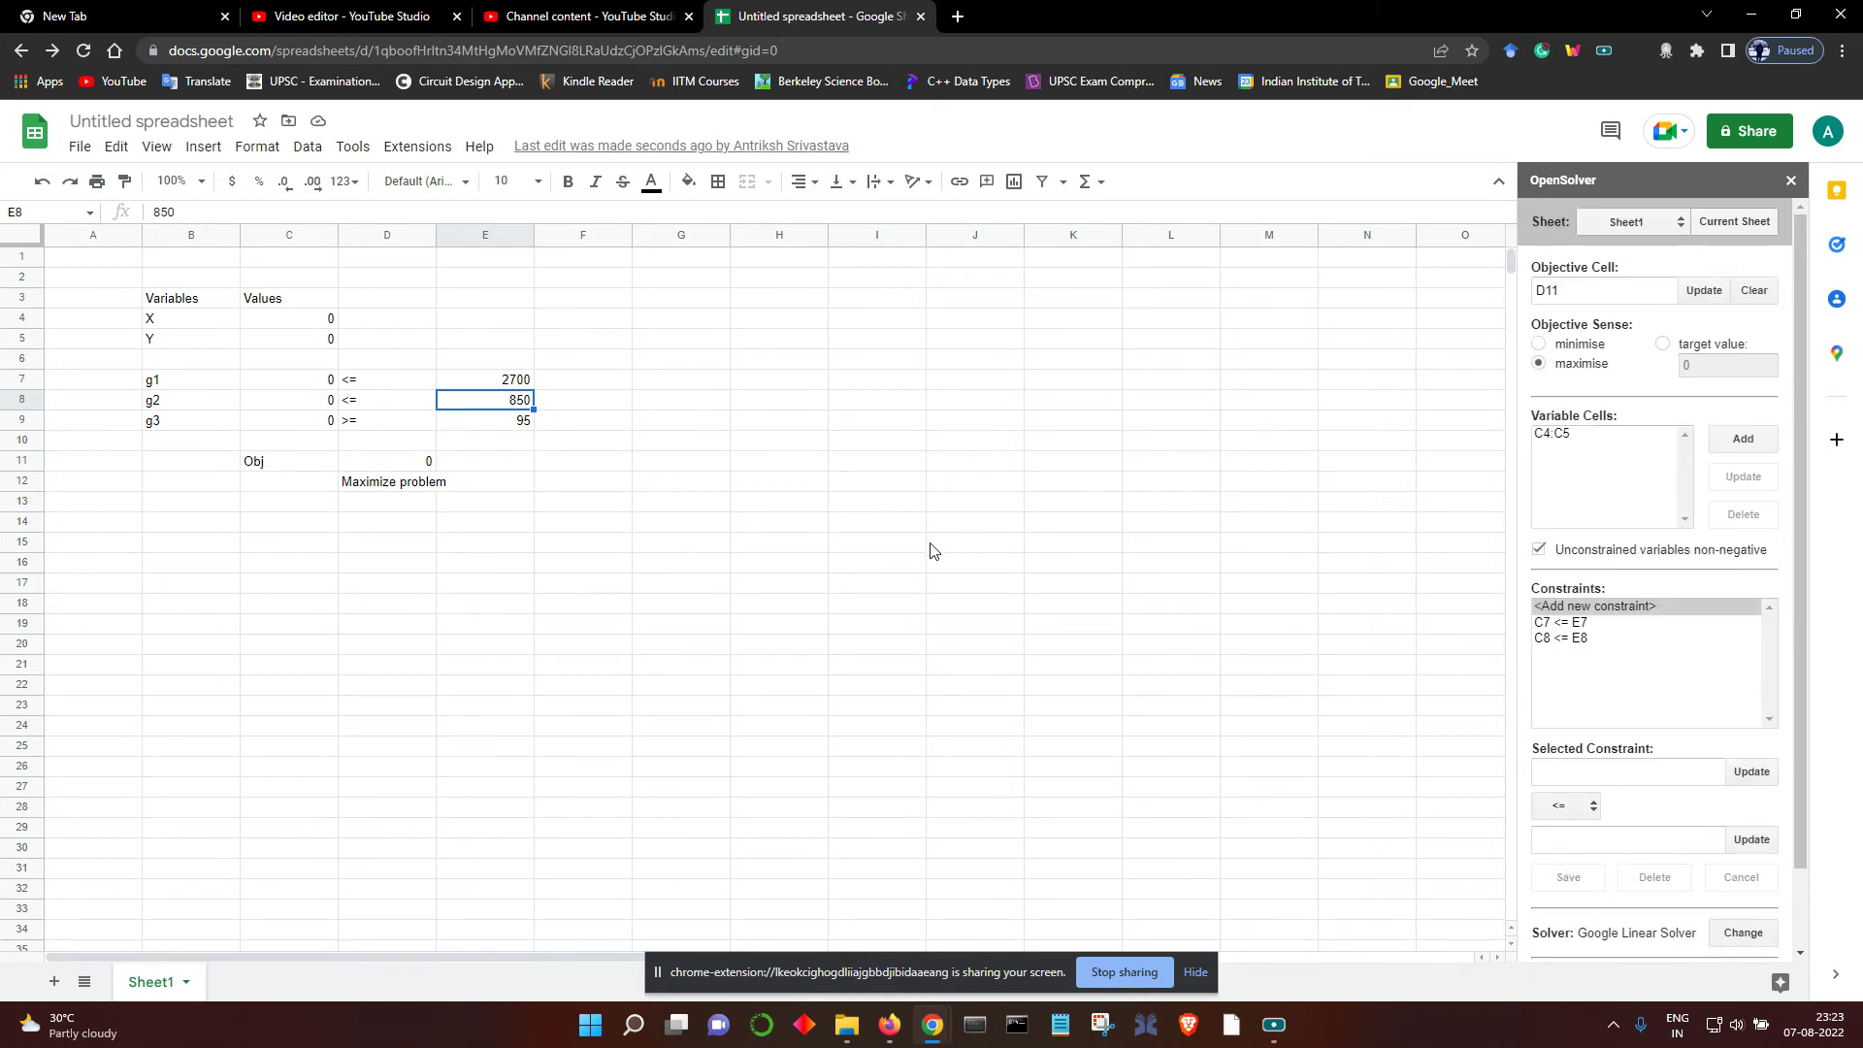
# - Add the greater-than-or-equal constraint C9 >= E9
pyautogui.click(310, 419)
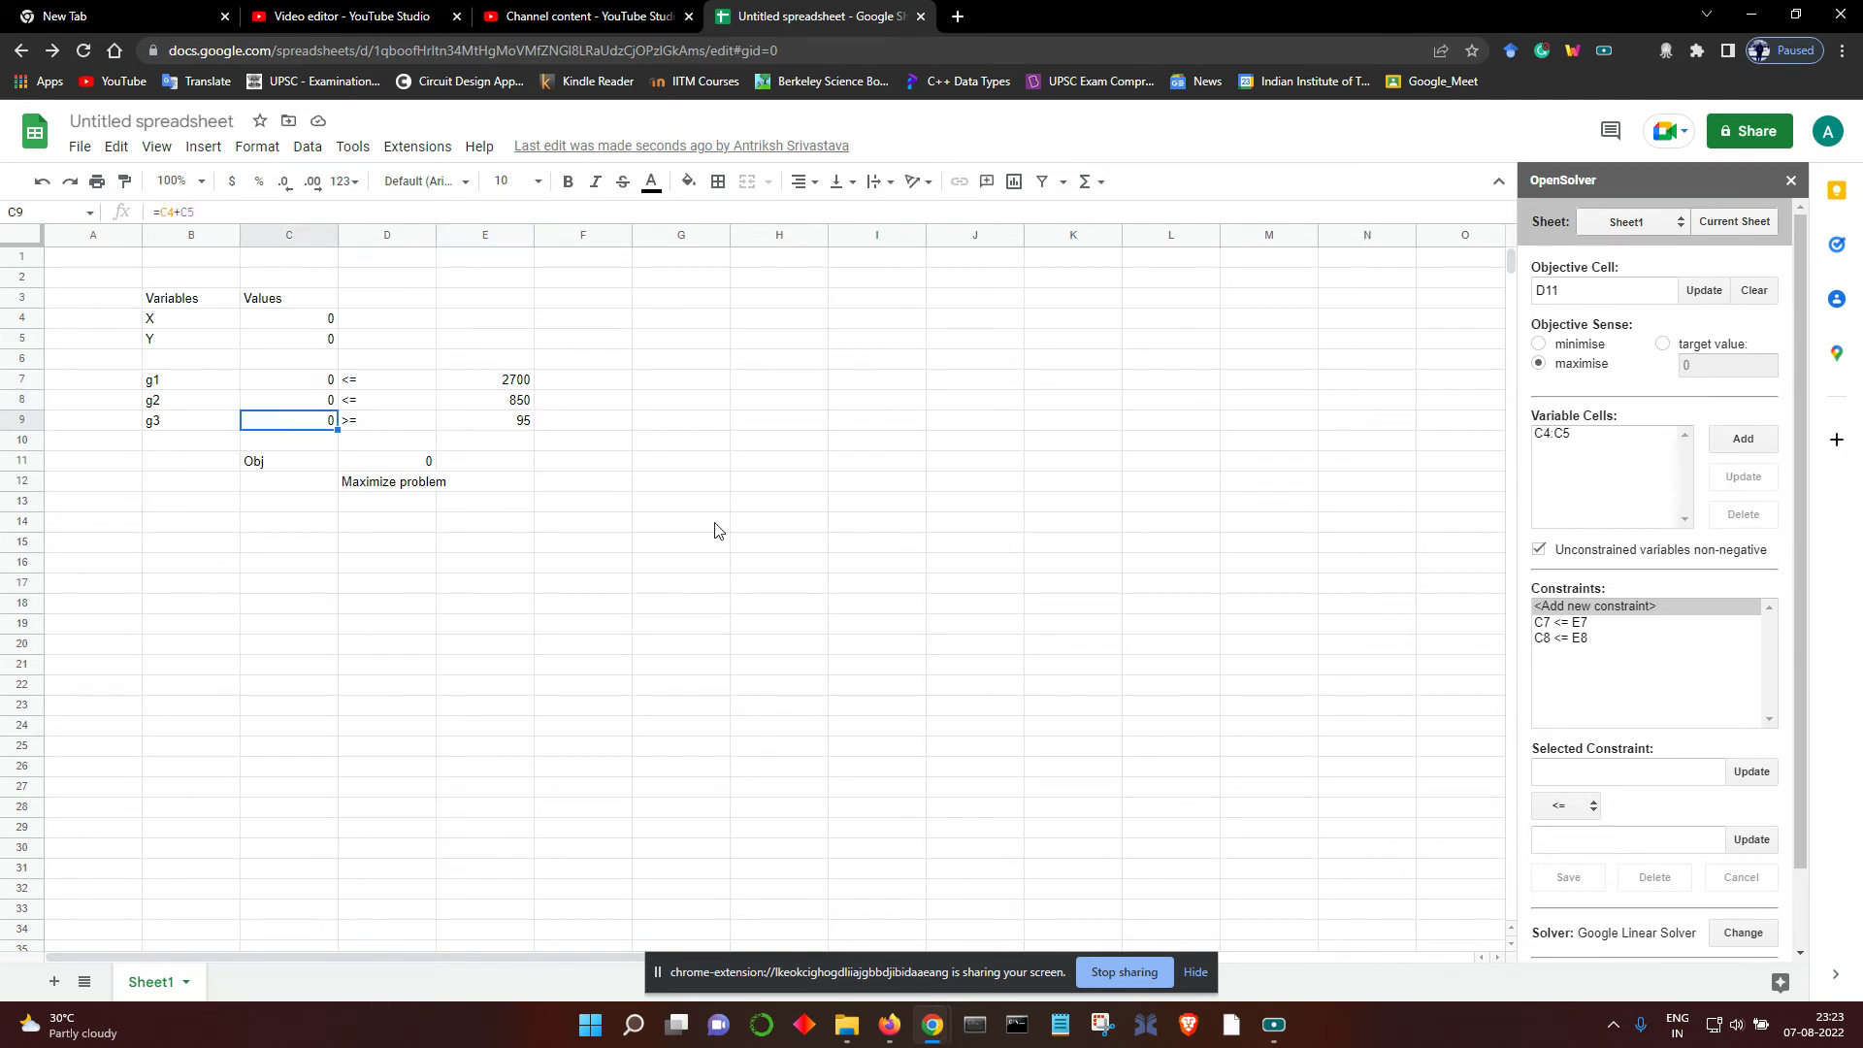
pyautogui.click(1751, 771)
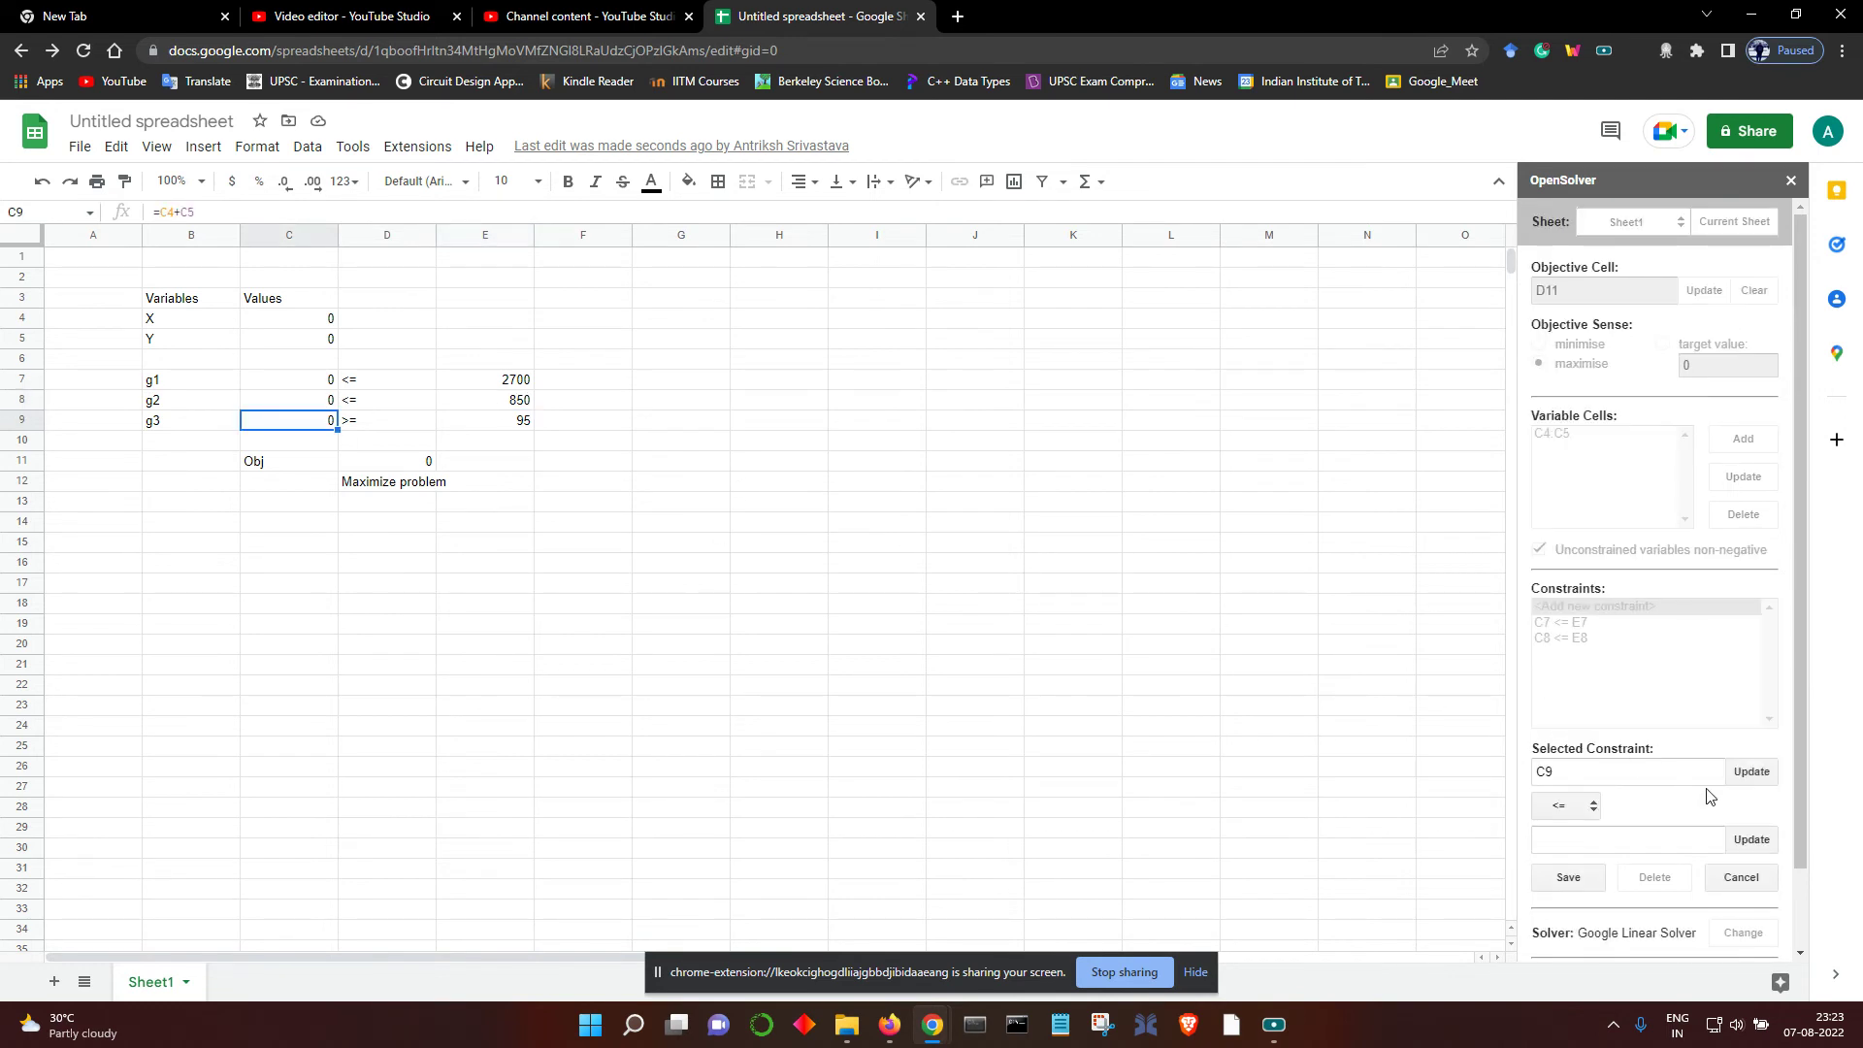
pyautogui.click(1585, 811)
pyautogui.click(1581, 856)
pyautogui.click(525, 425)
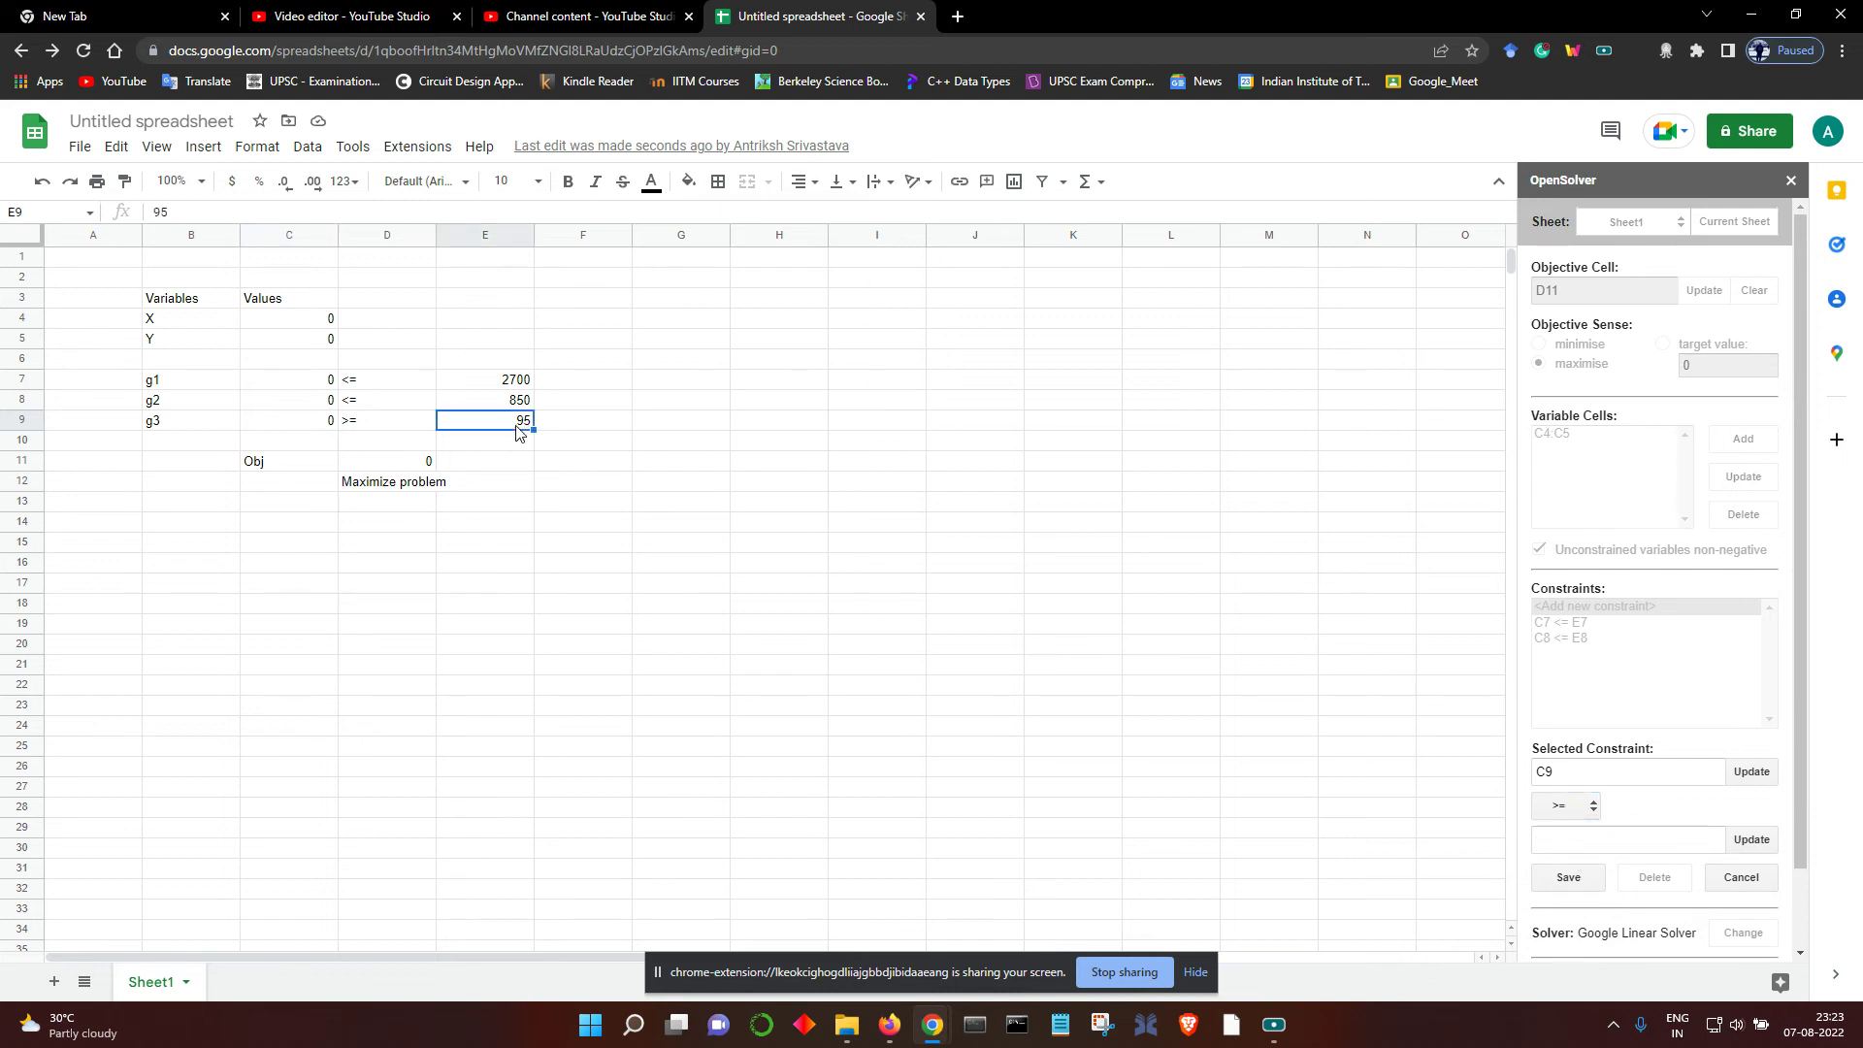
pyautogui.click(1740, 840)
pyautogui.click(1560, 877)
pyautogui.scroll(-1, 1573, 827)
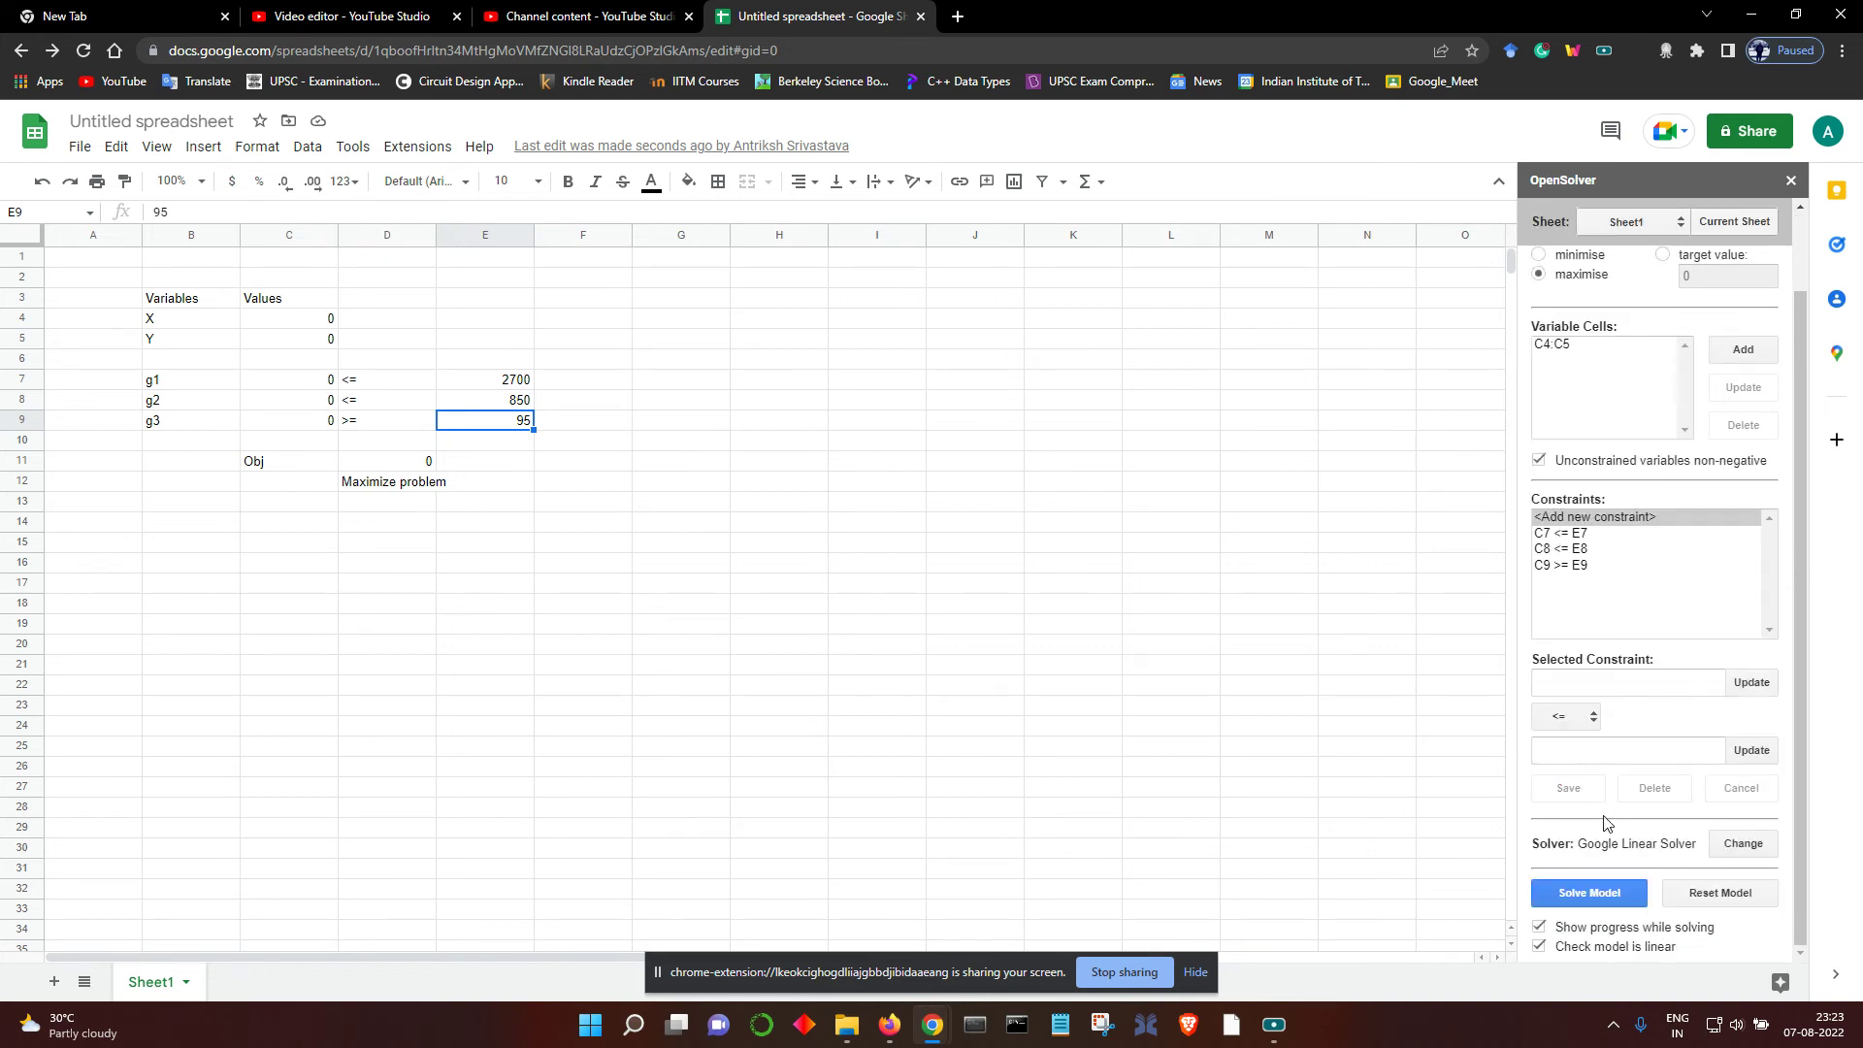
pyautogui.scroll(2, 1639, 777)
pyautogui.scroll(-2, 1655, 782)
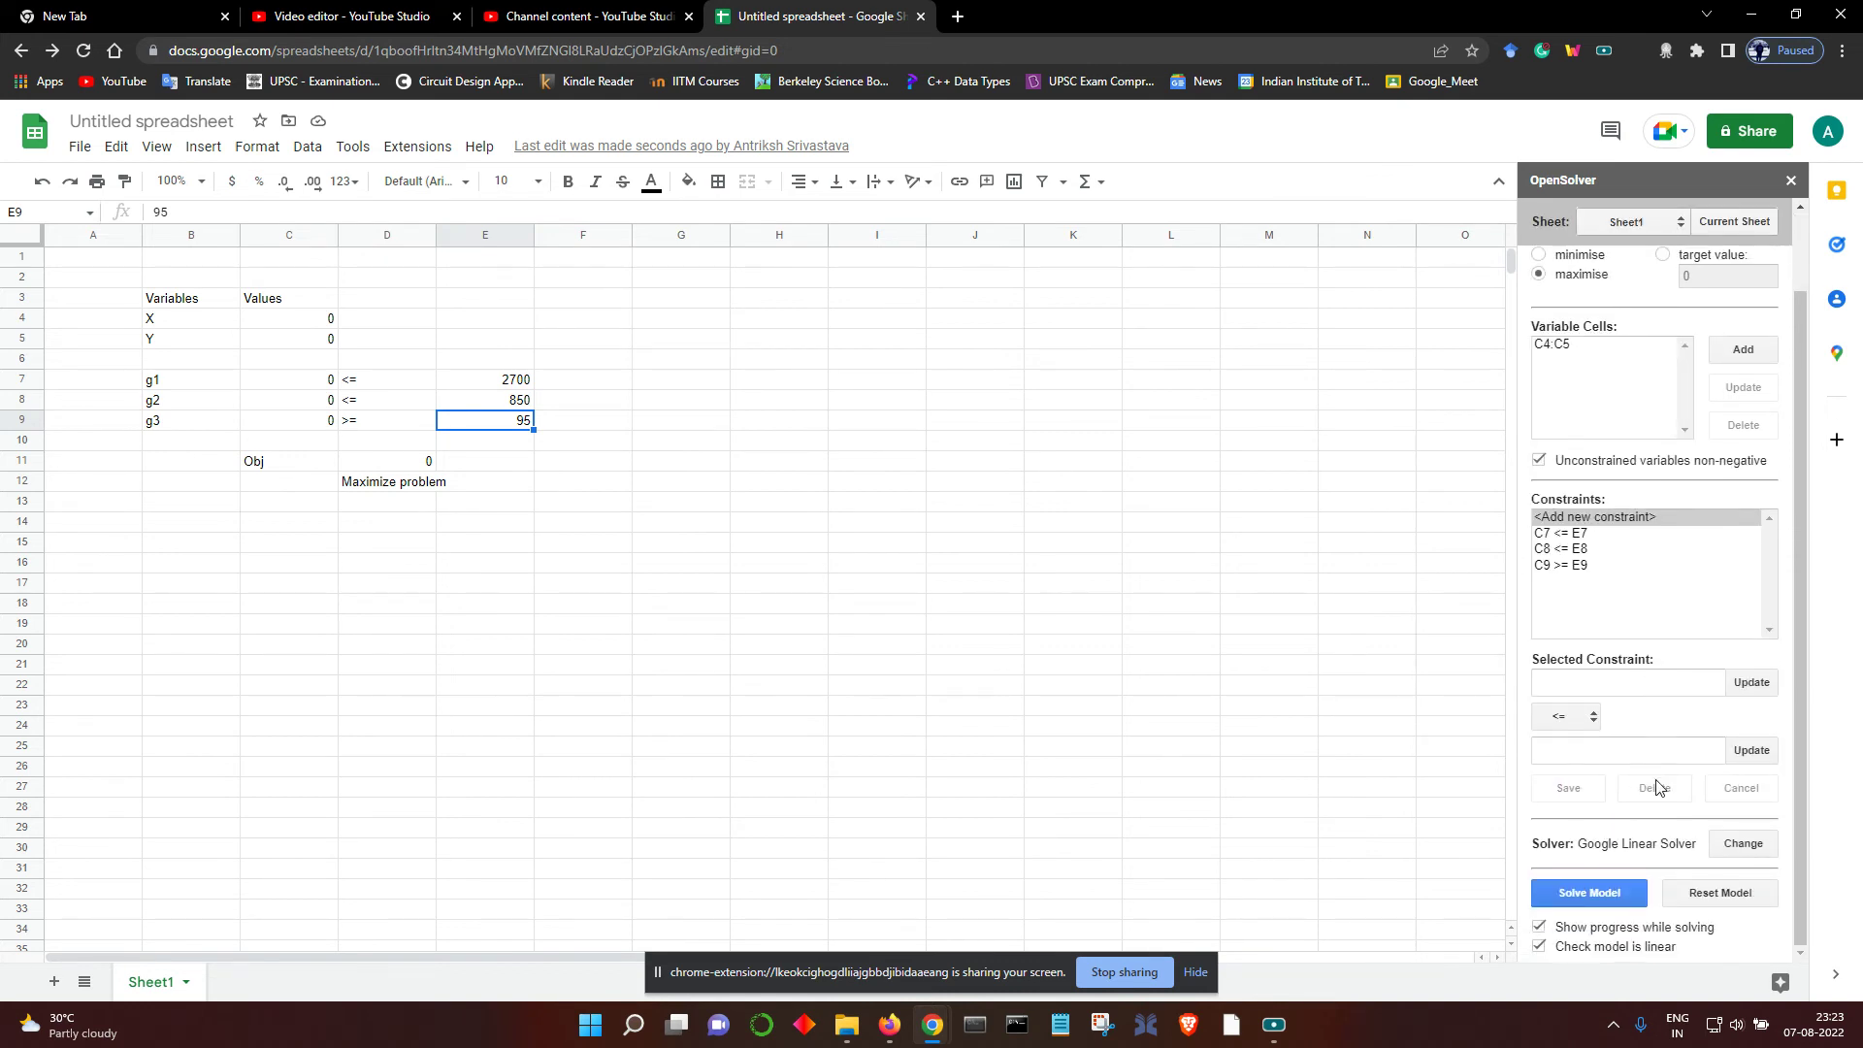
# - Use the Google Apps Script Linear Optimization Service solver to solve for X=20, Y=75, objective 4900
pyautogui.click(1736, 843)
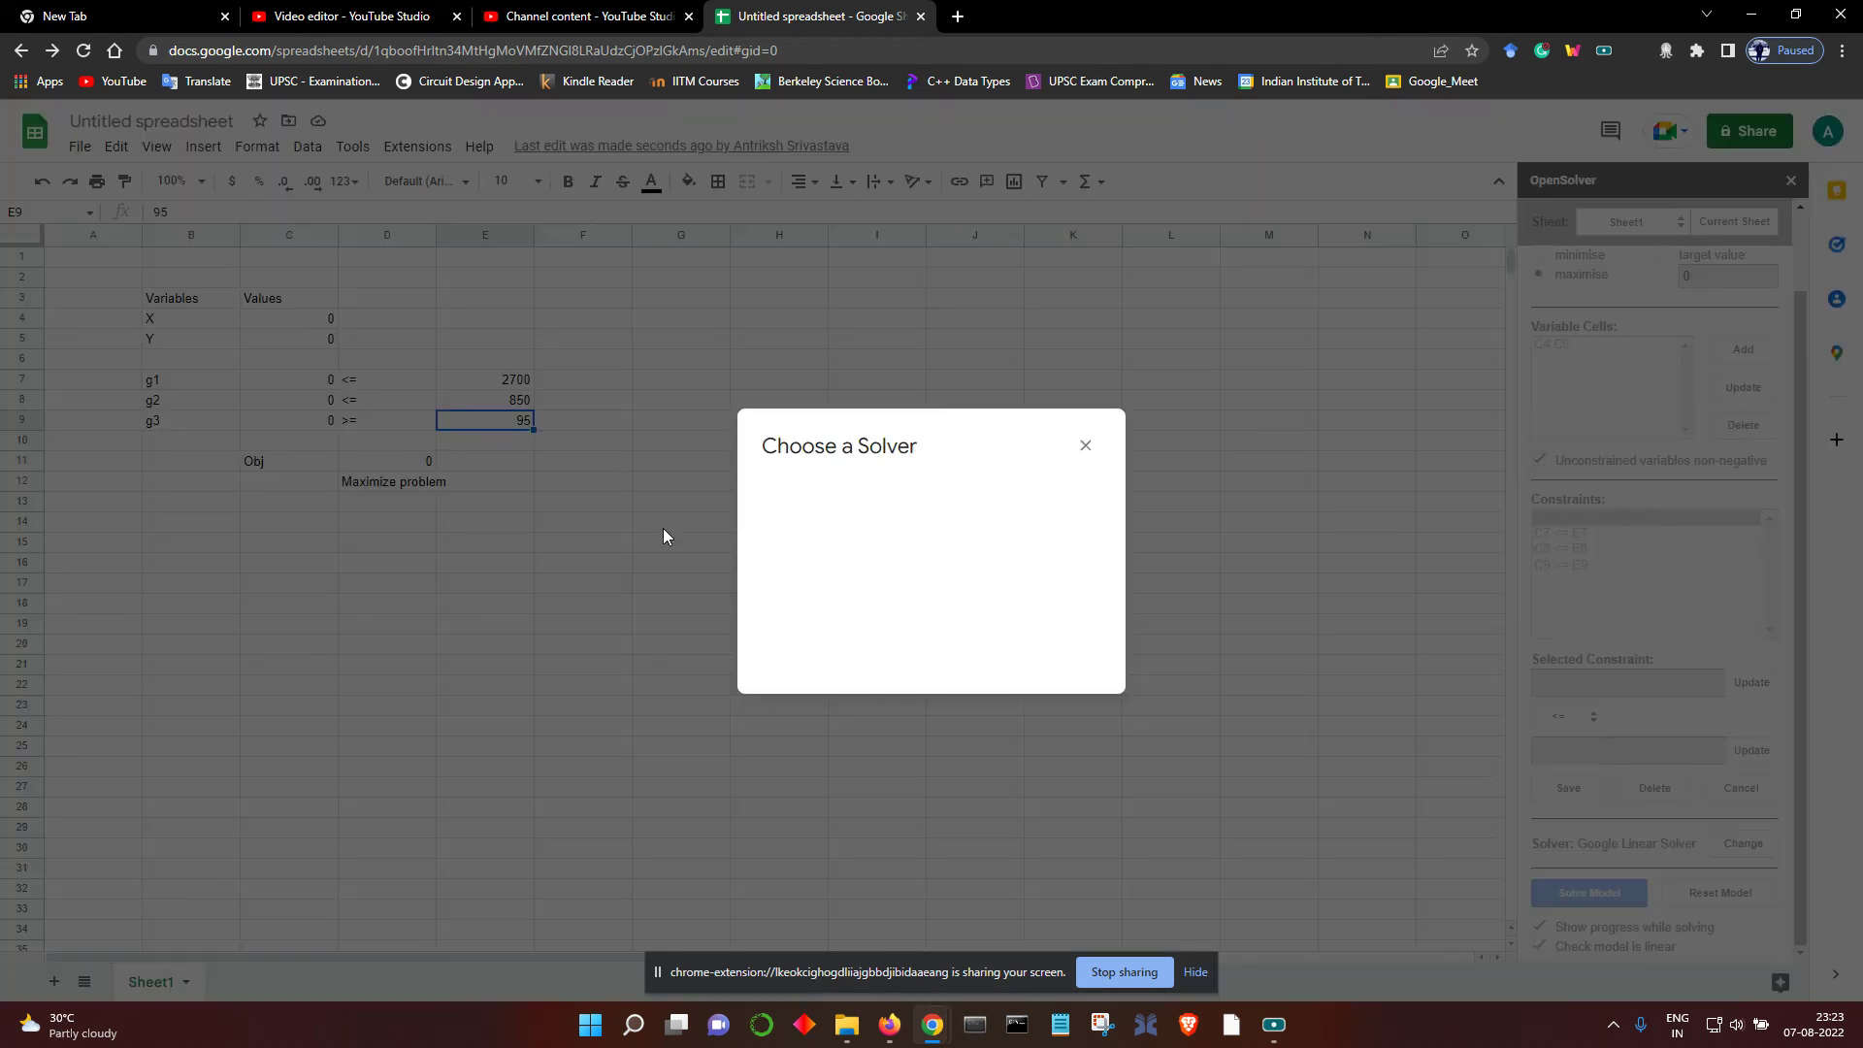
pyautogui.click(914, 497)
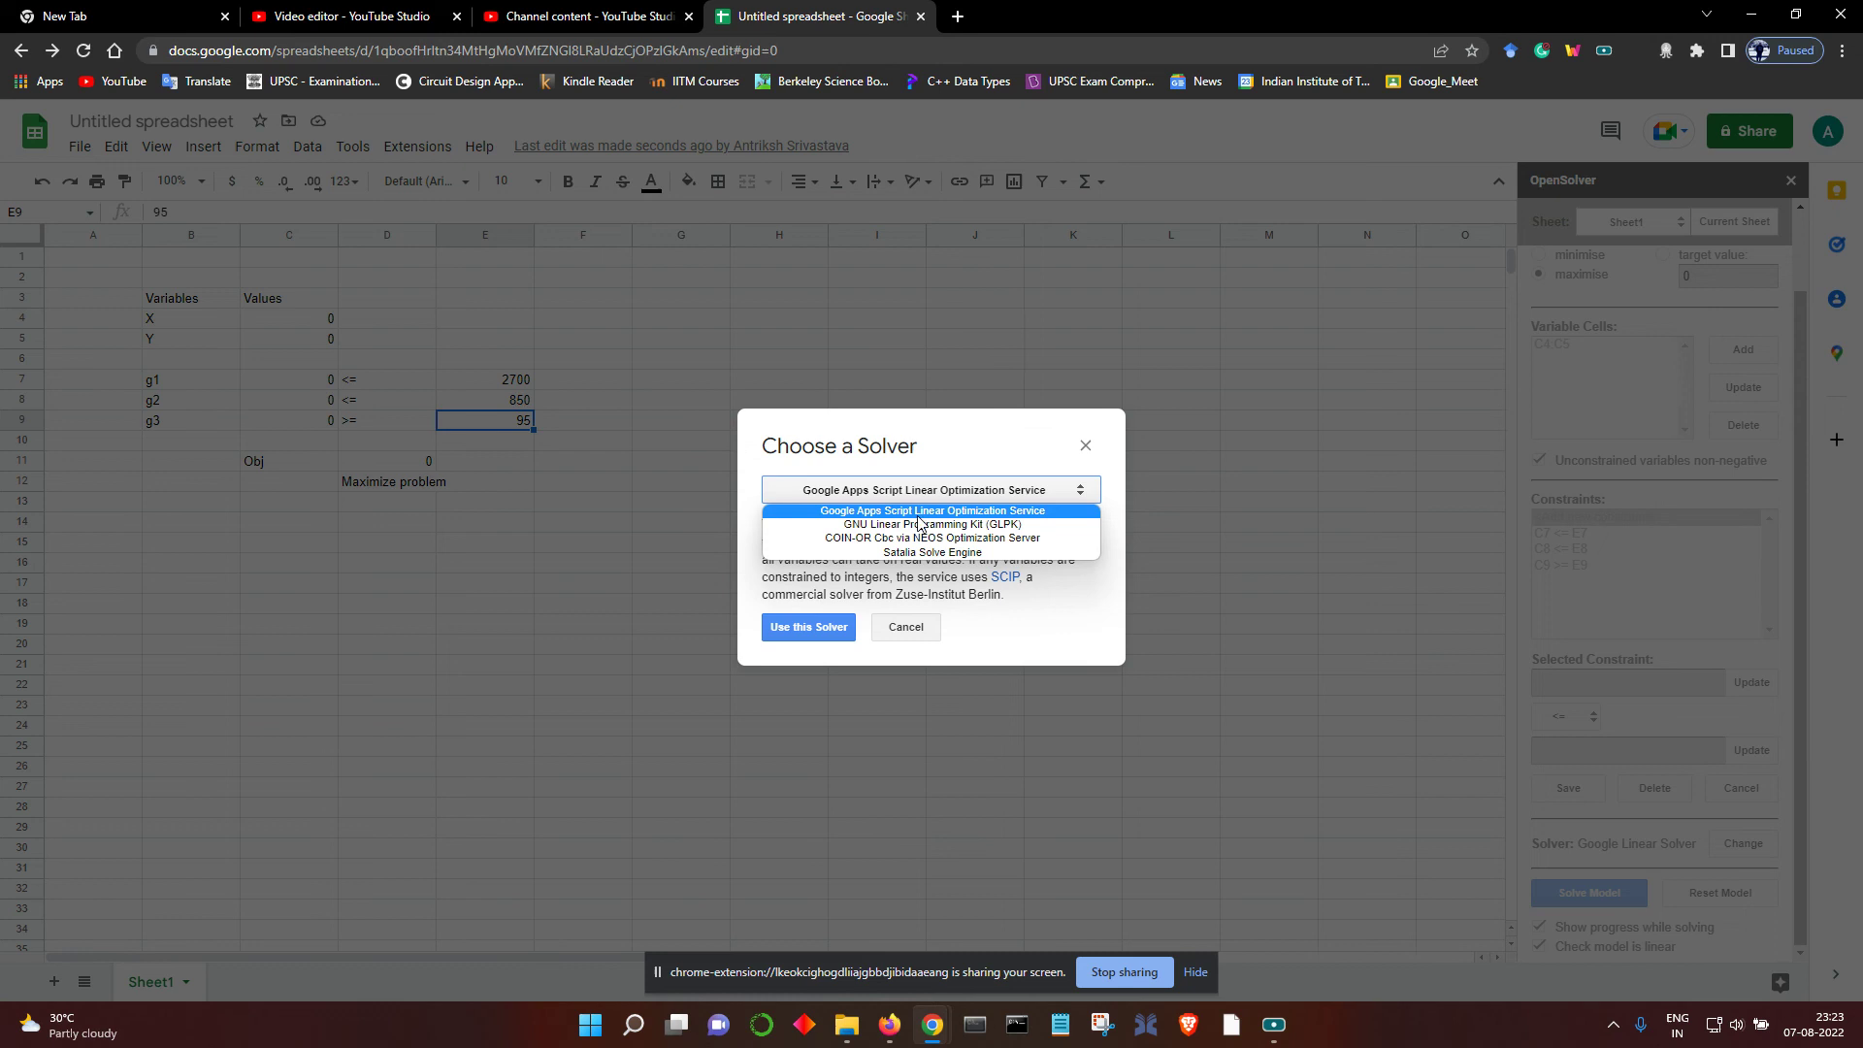
pyautogui.click(837, 630)
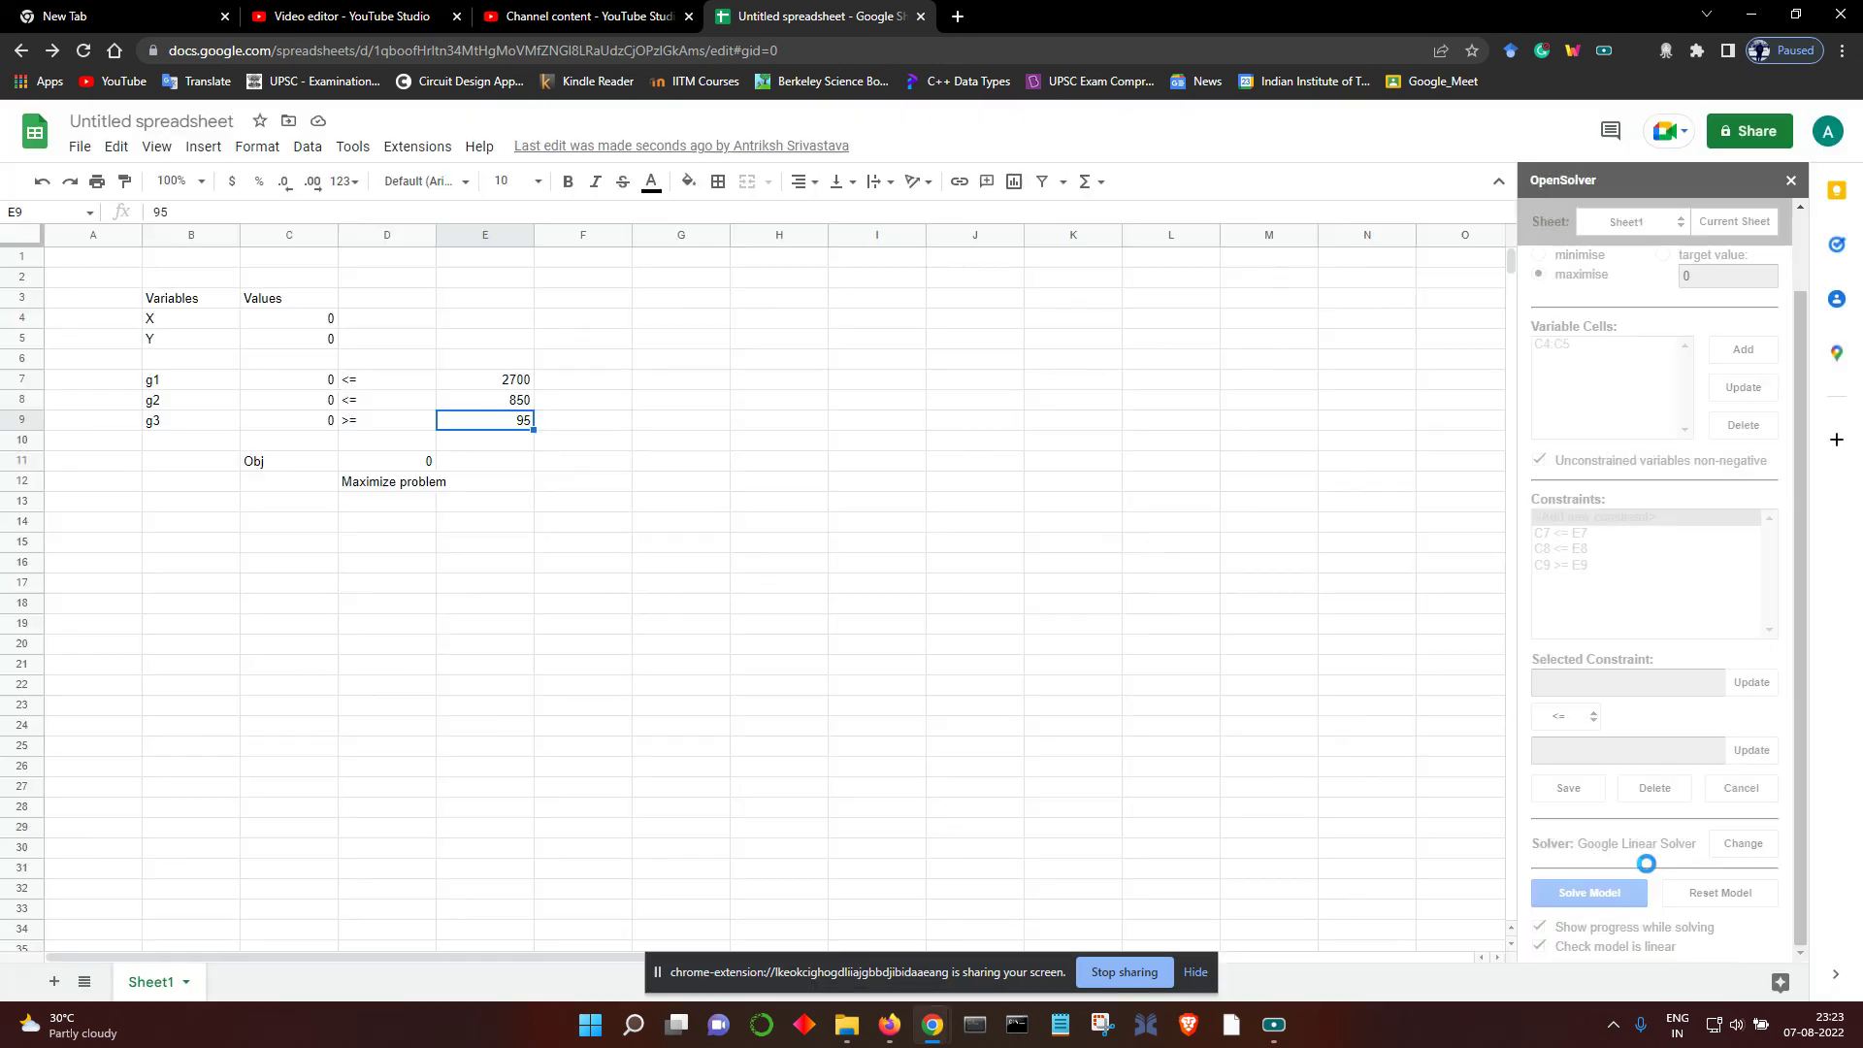
pyautogui.rightClick(1644, 861)
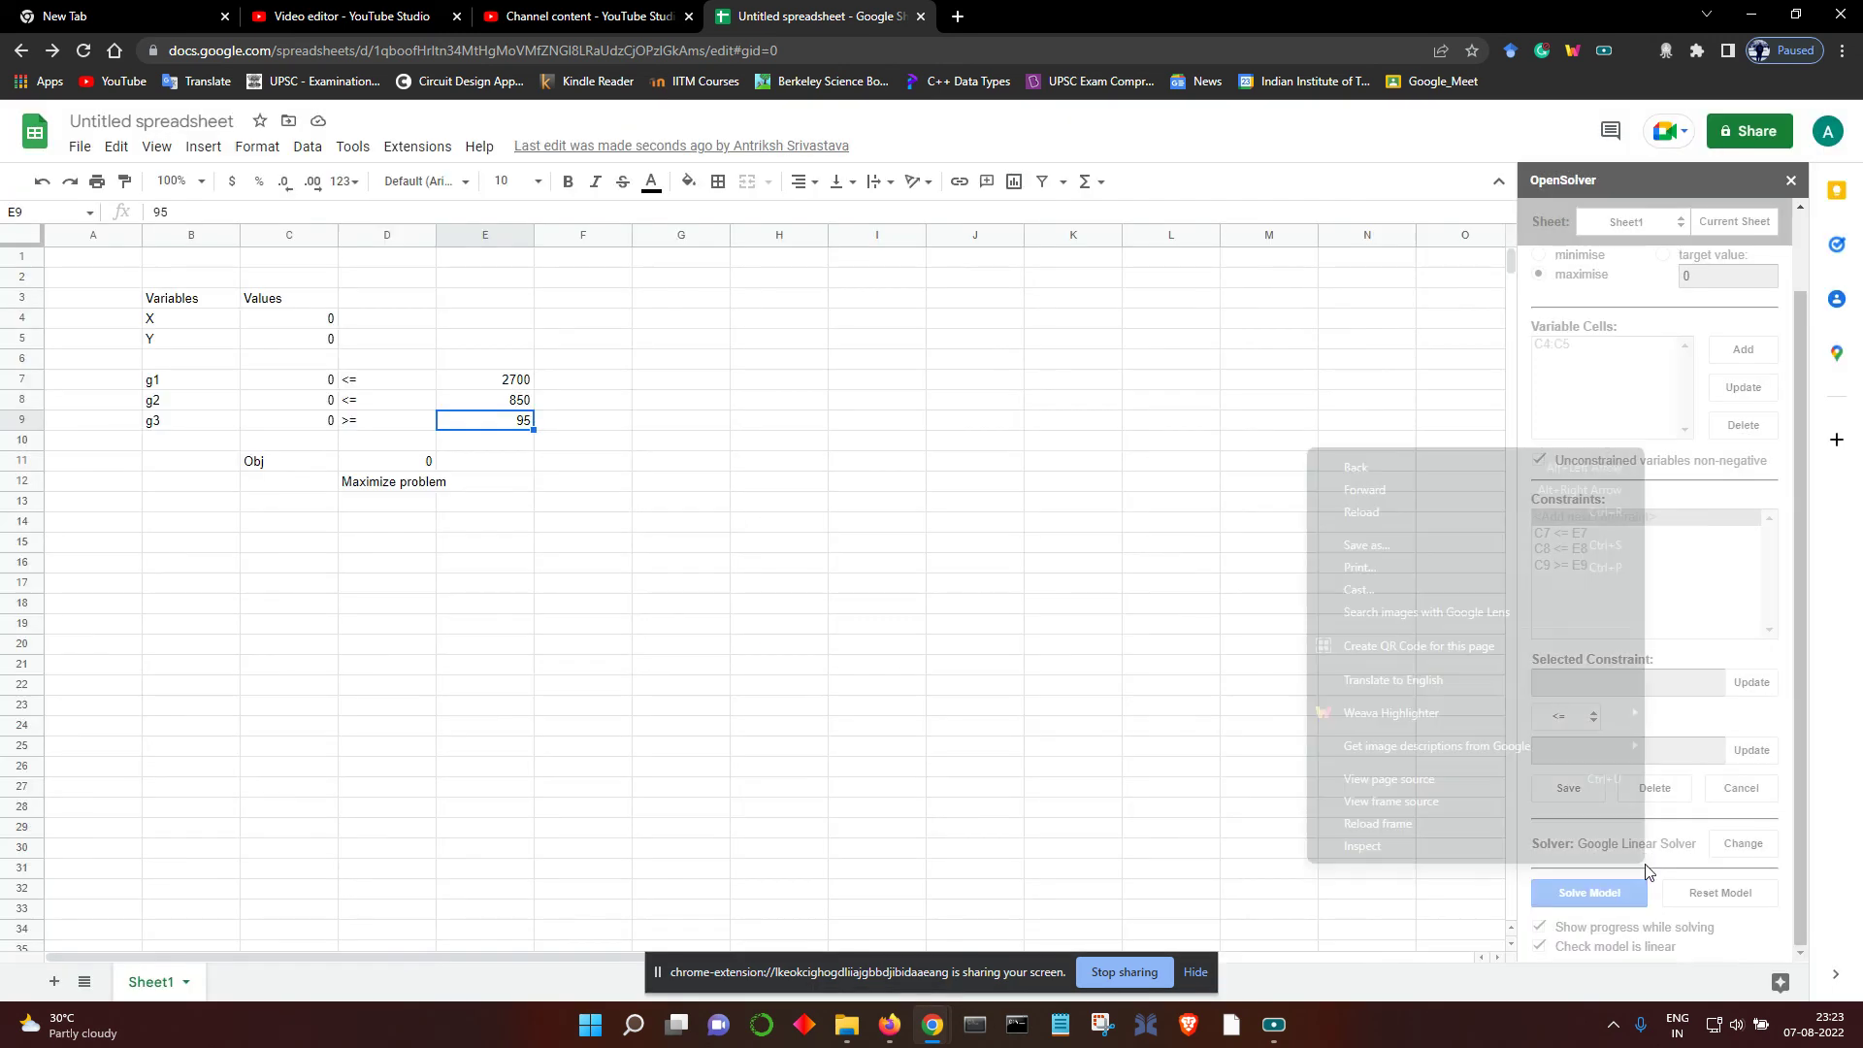
pyautogui.click(1673, 860)
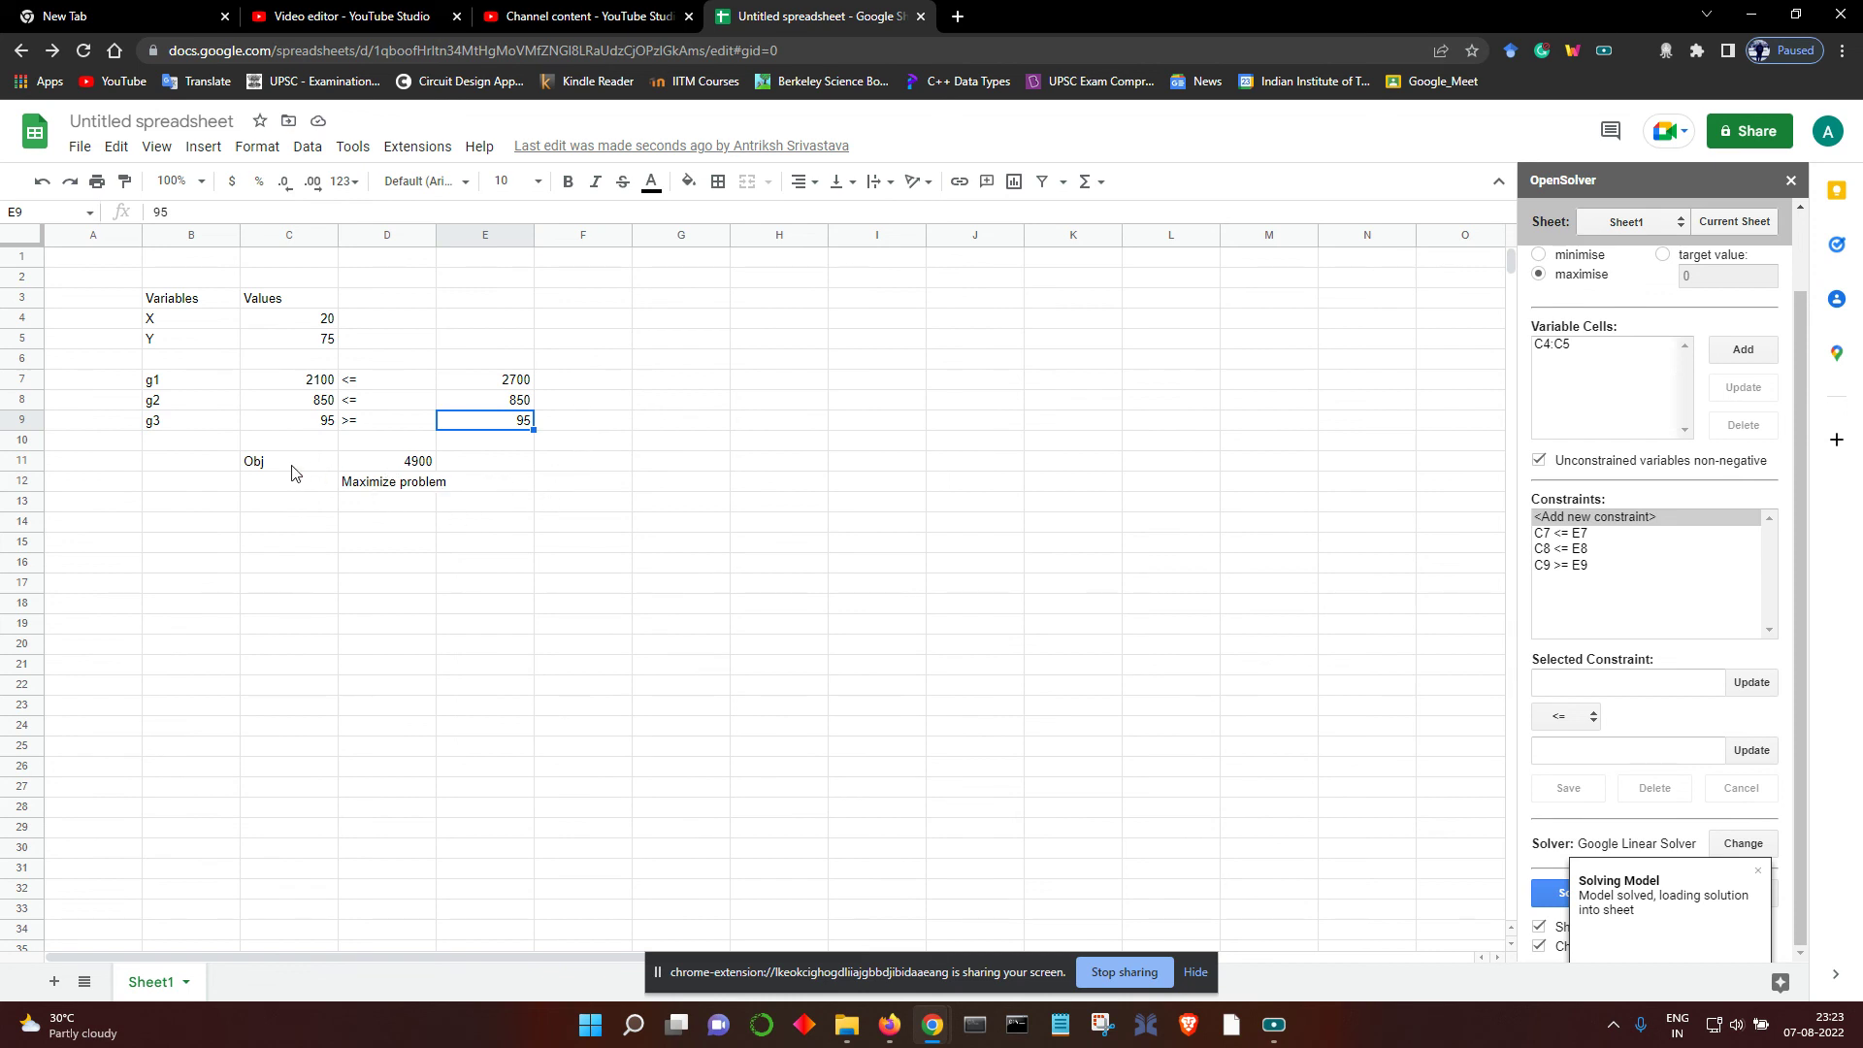
pyautogui.moveTo(292, 469); pyautogui.dragTo(432, 467)
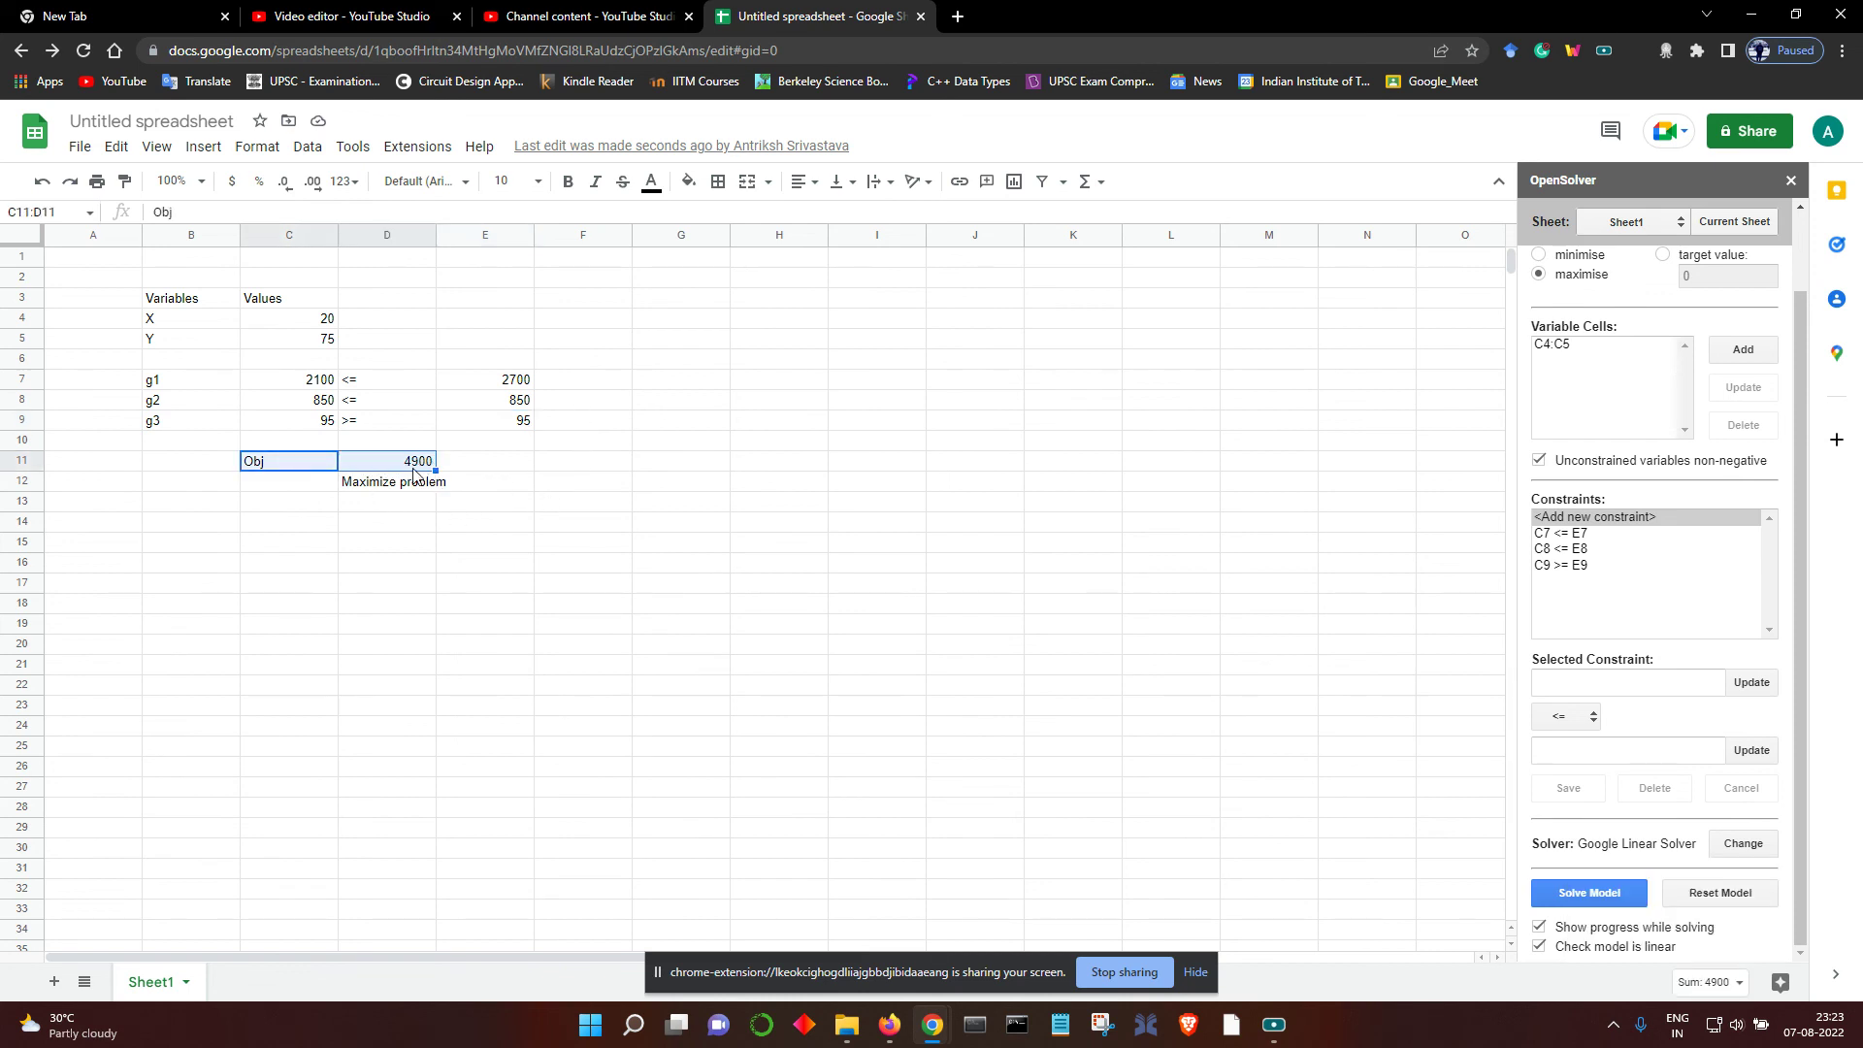
pyautogui.click(478, 481)
pyautogui.click(400, 464)
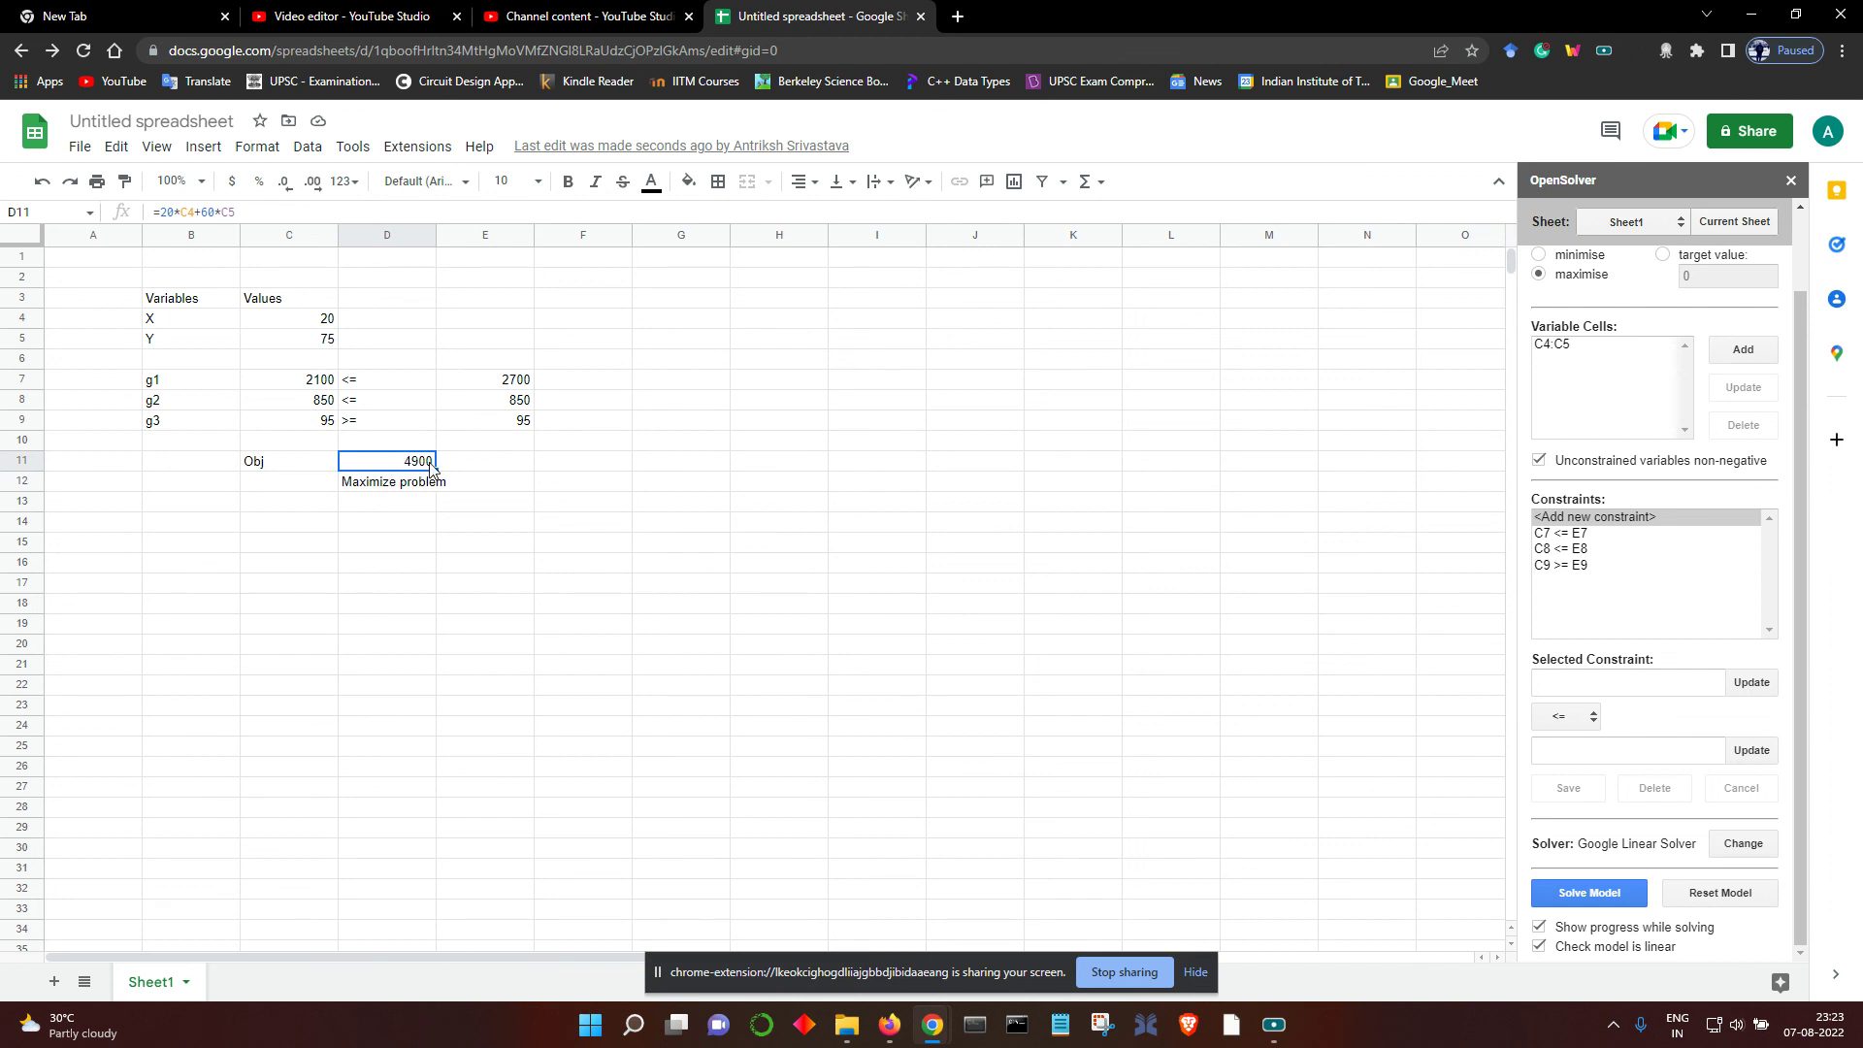
pyautogui.click(331, 324)
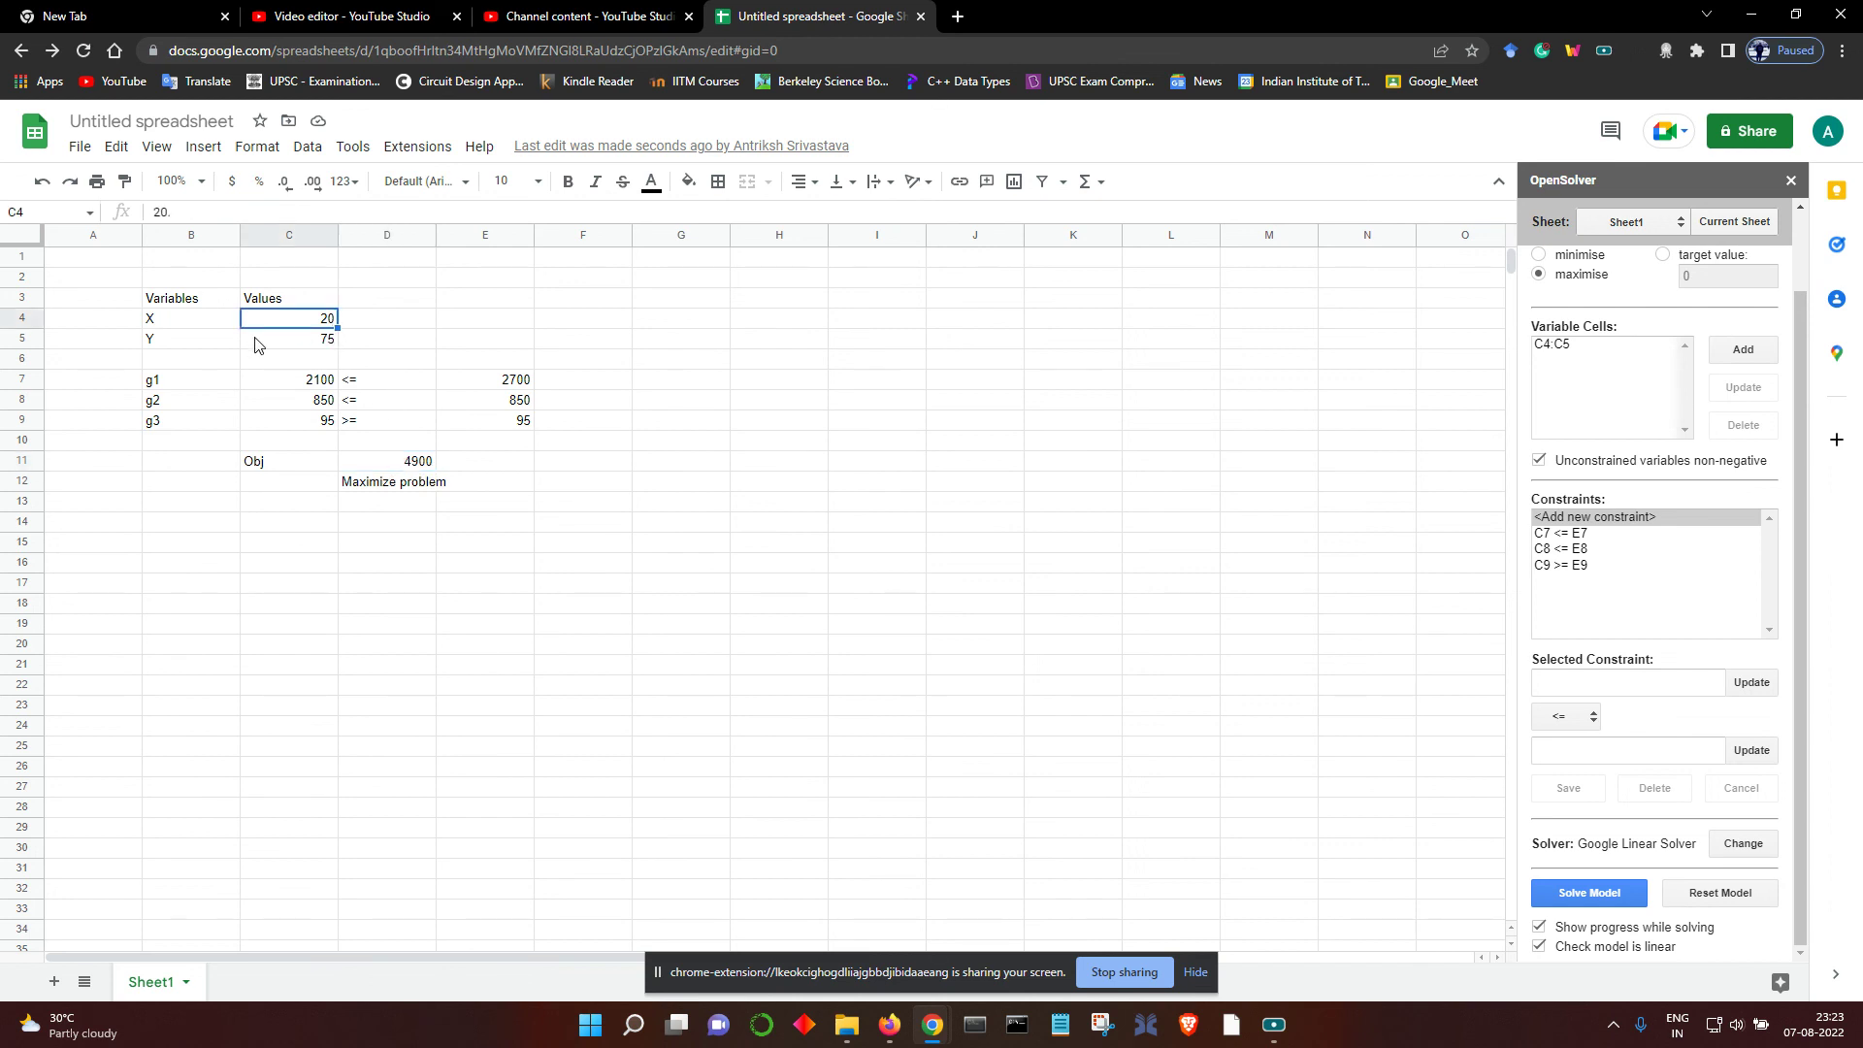
pyautogui.click(320, 343)
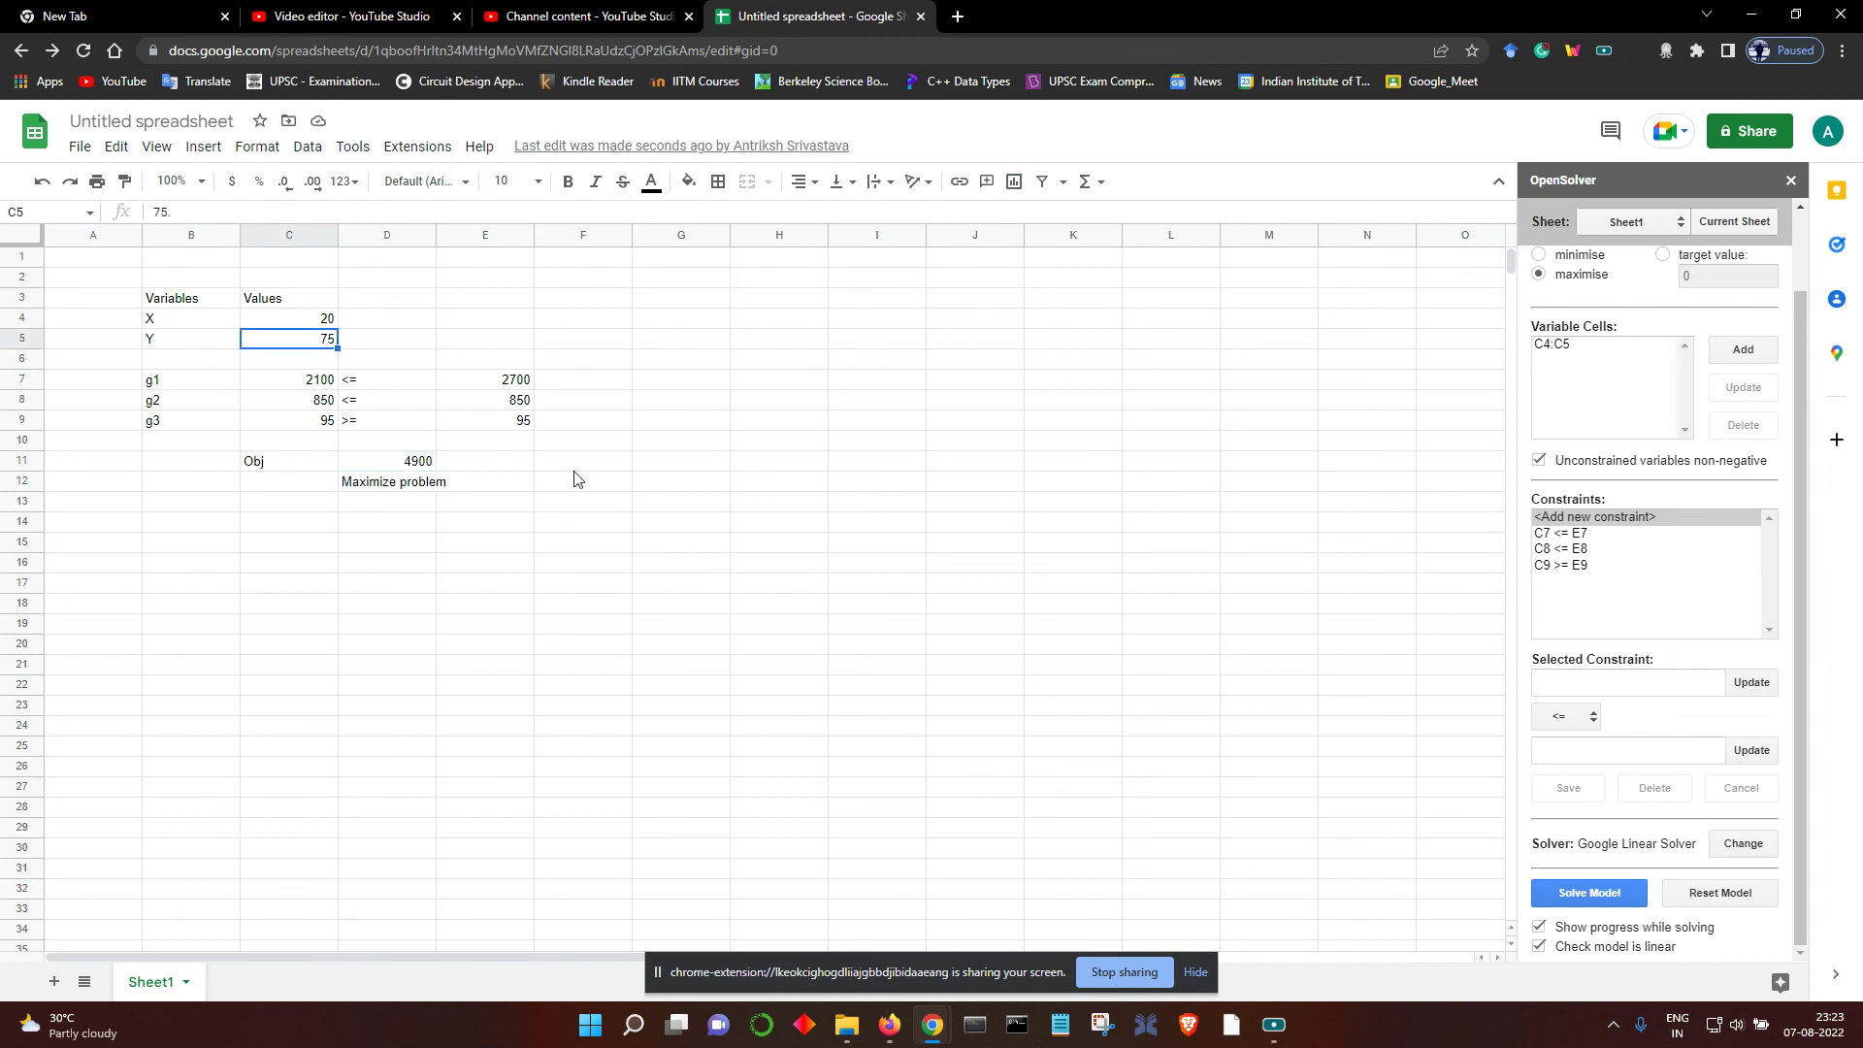
pyautogui.click(308, 384)
pyautogui.click(325, 404)
pyautogui.rightClick(322, 421)
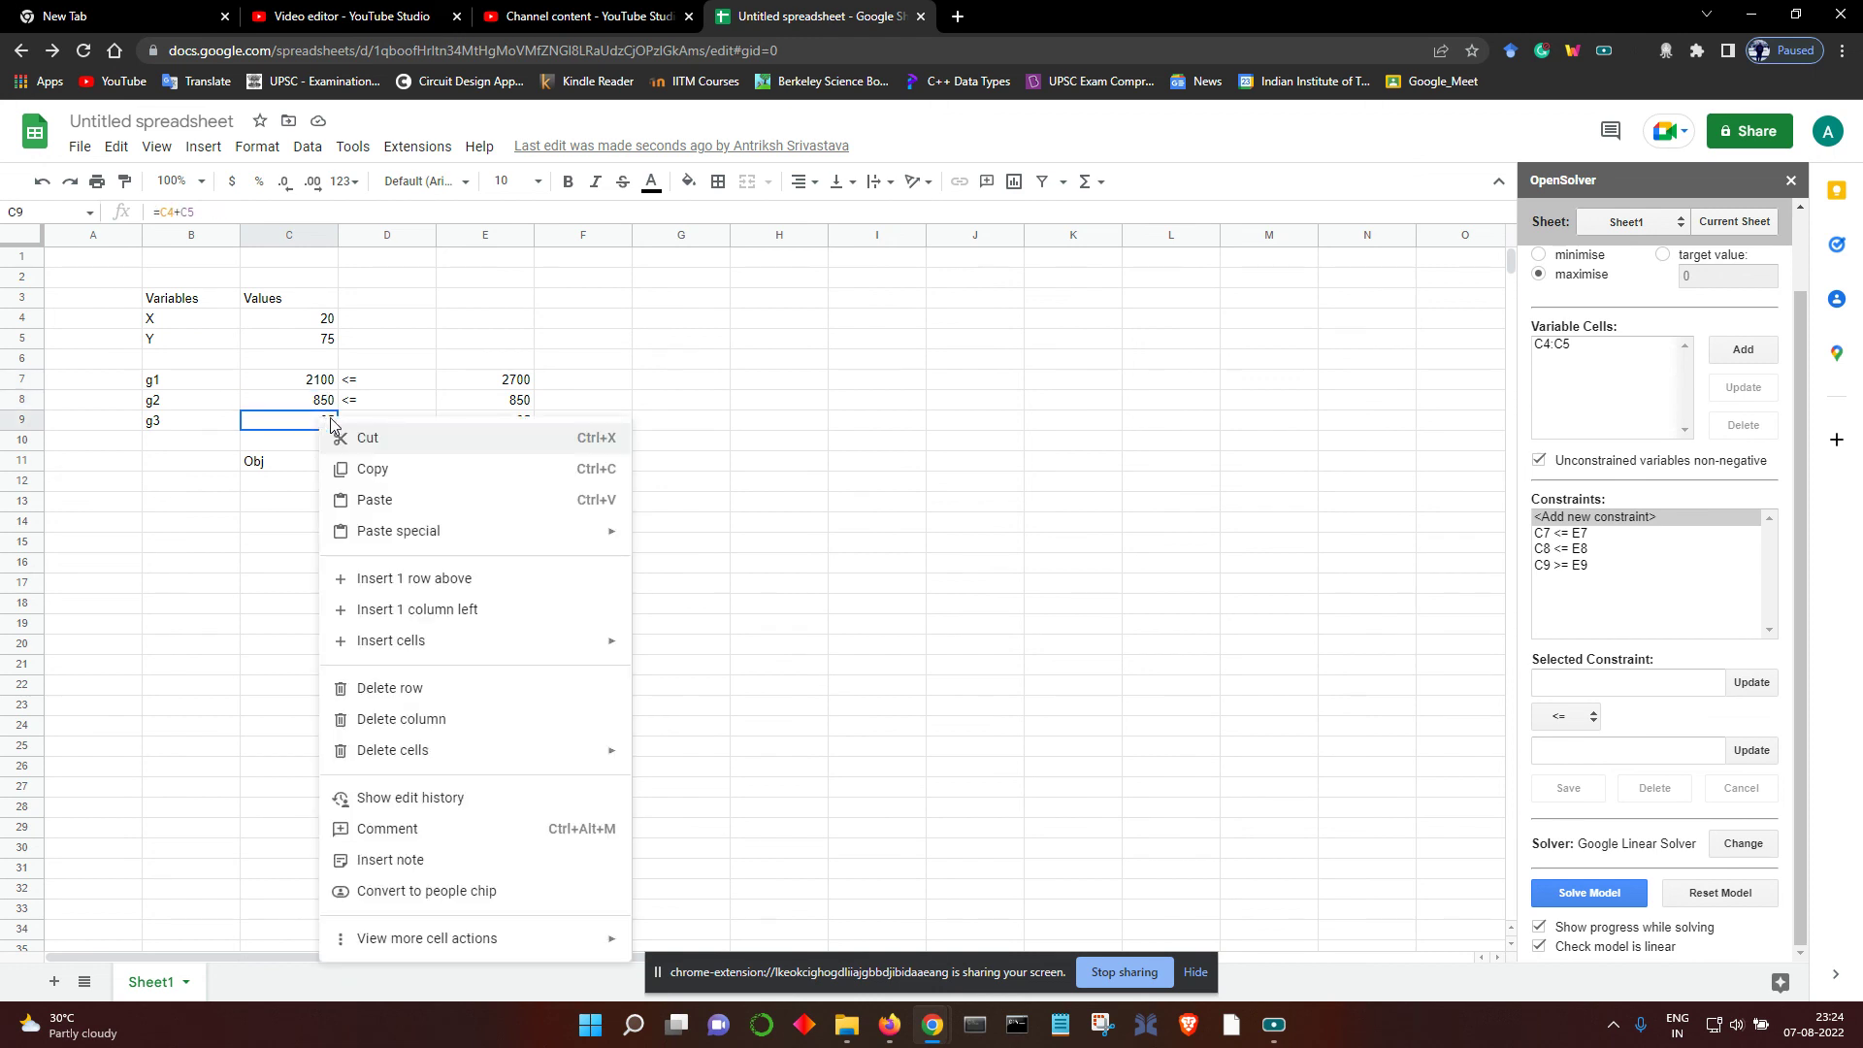
pyautogui.click(691, 446)
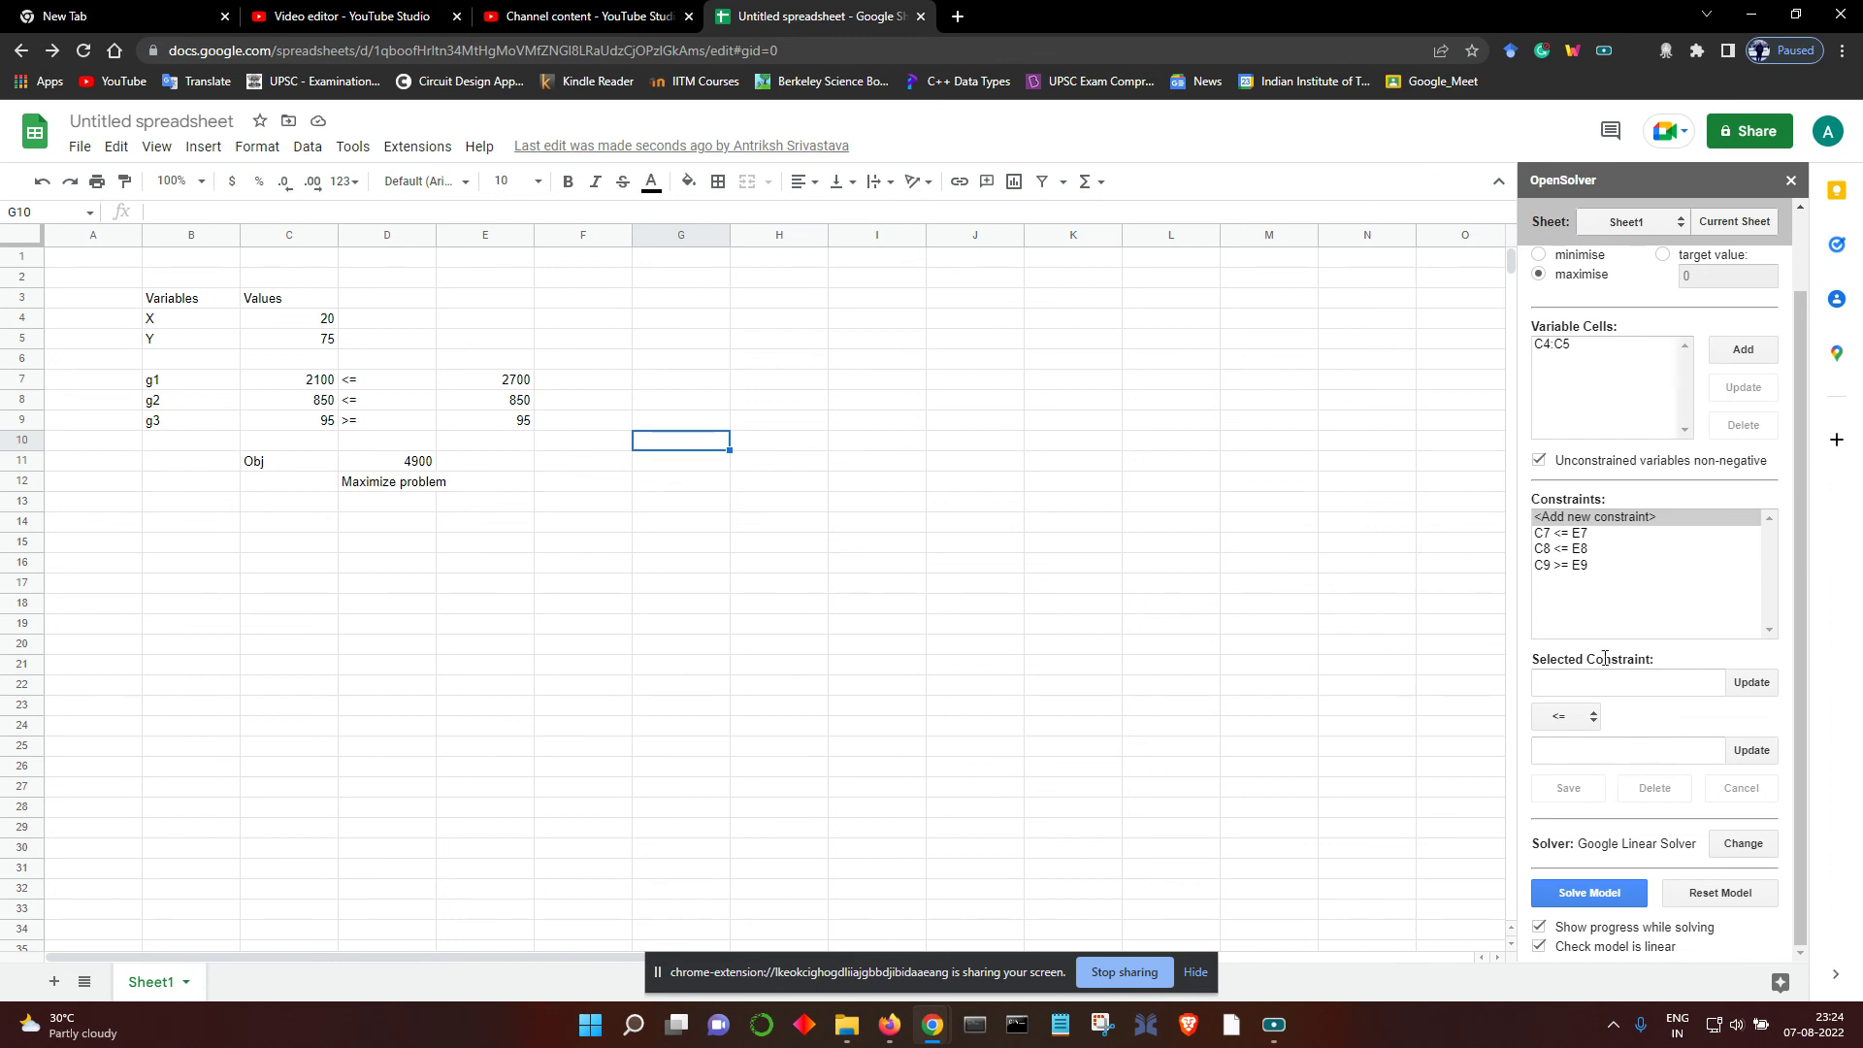
pyautogui.scroll(2, 1659, 740)
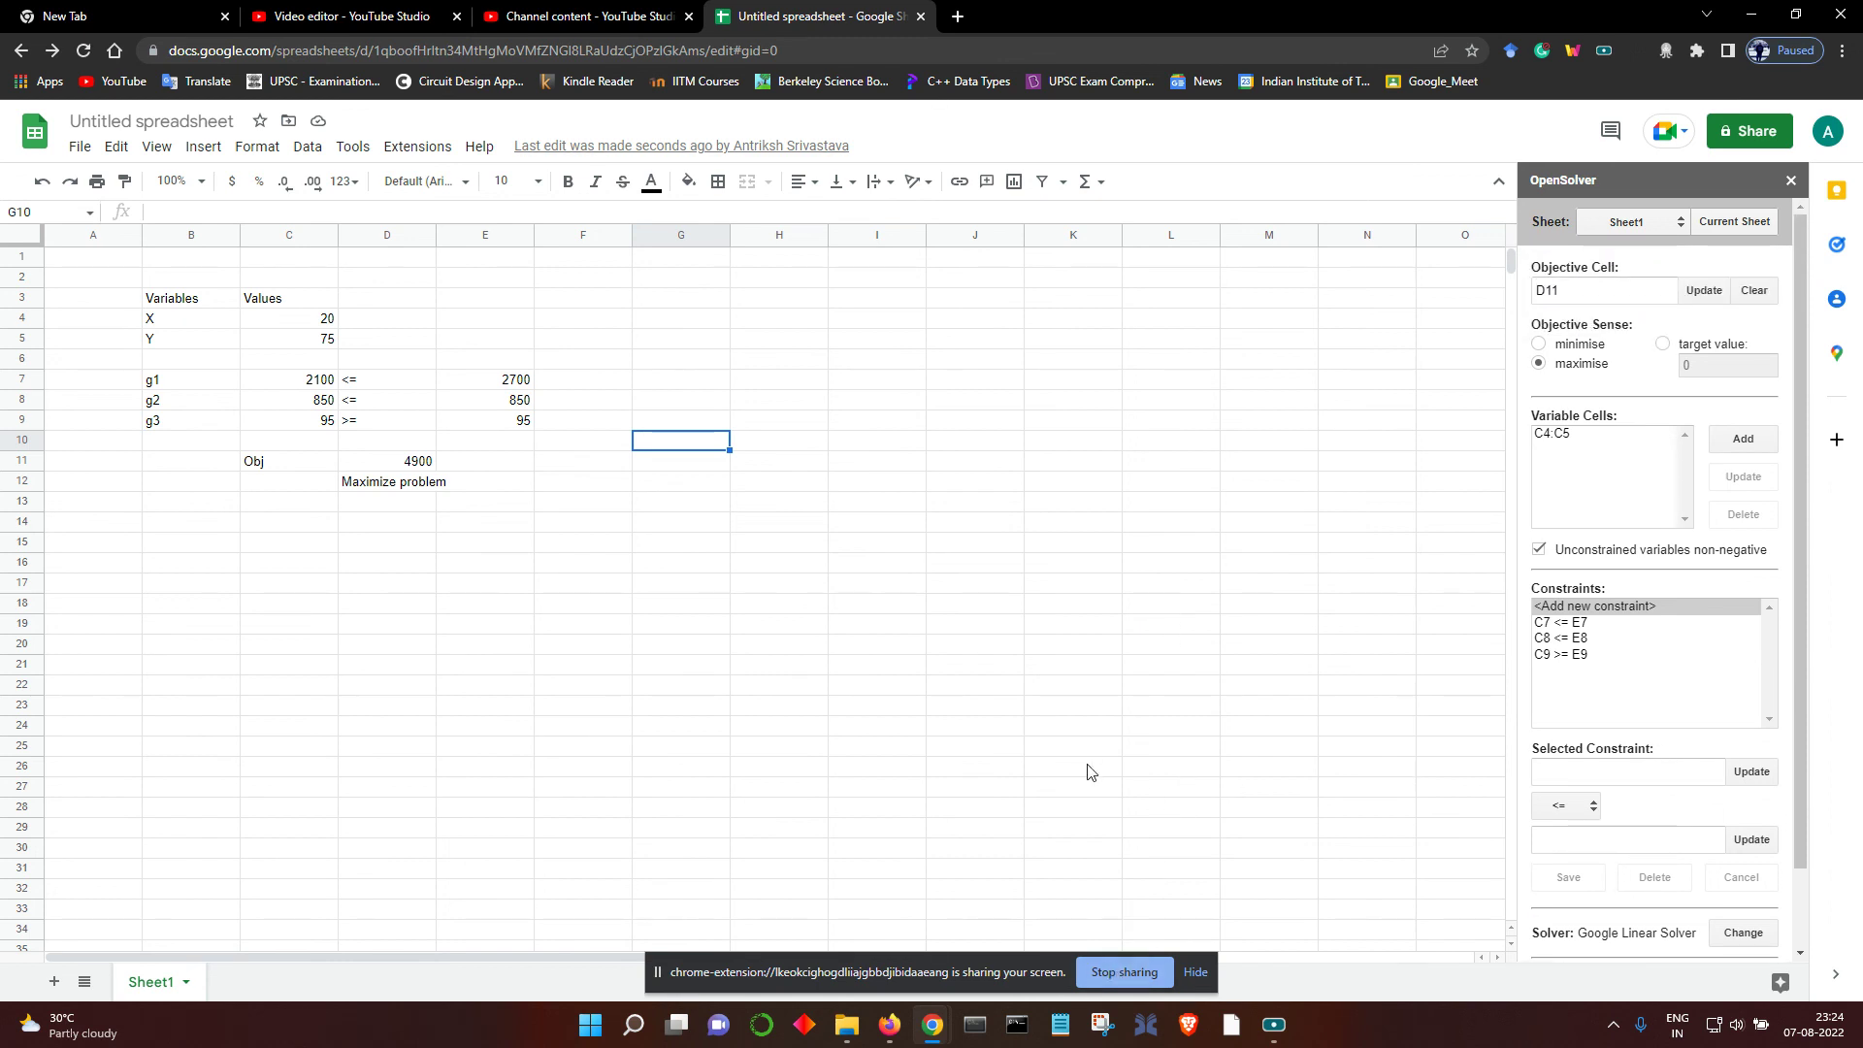